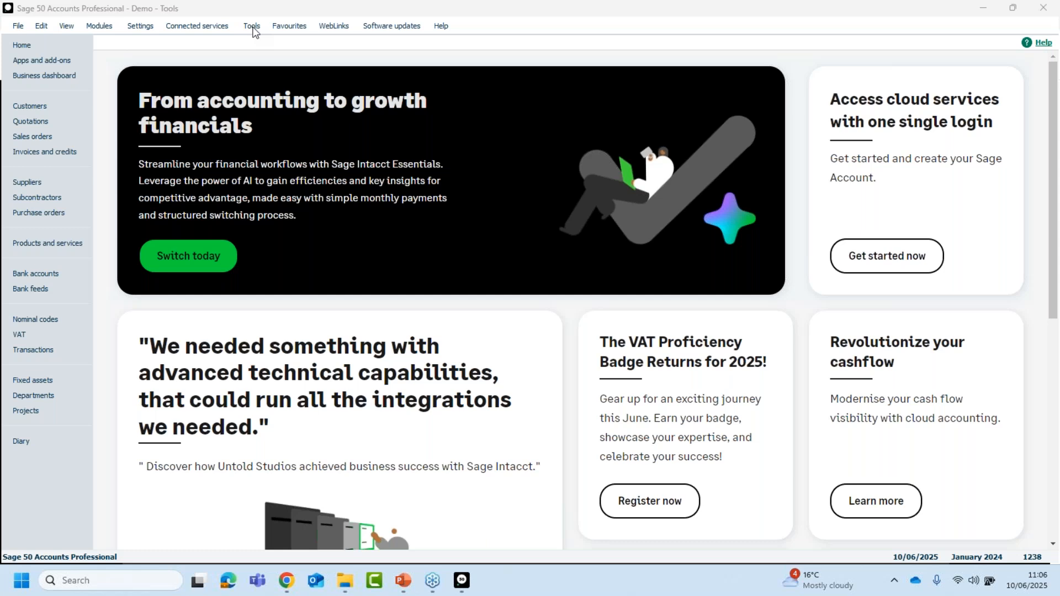
Review the ledger style and configurable column settings in the program options, then cancel without changes
left_click(252, 28)
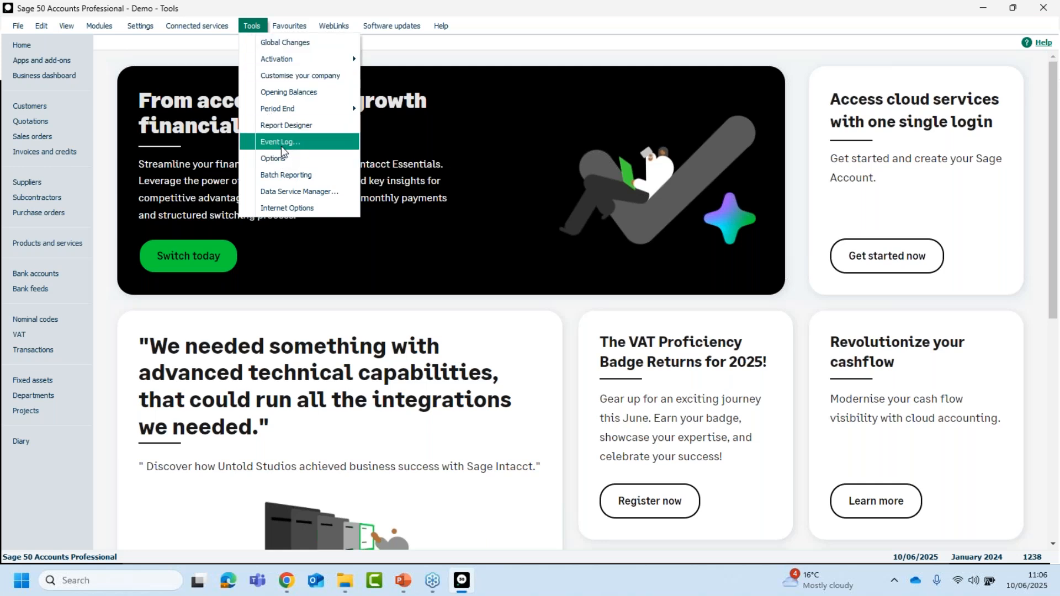
left_click(283, 160)
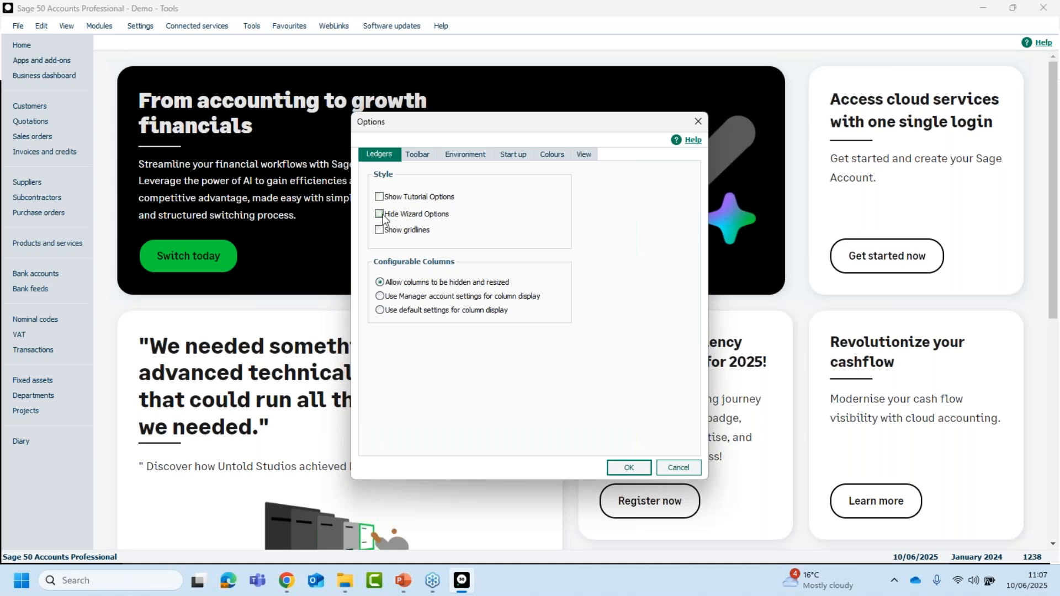
left_click(677, 467)
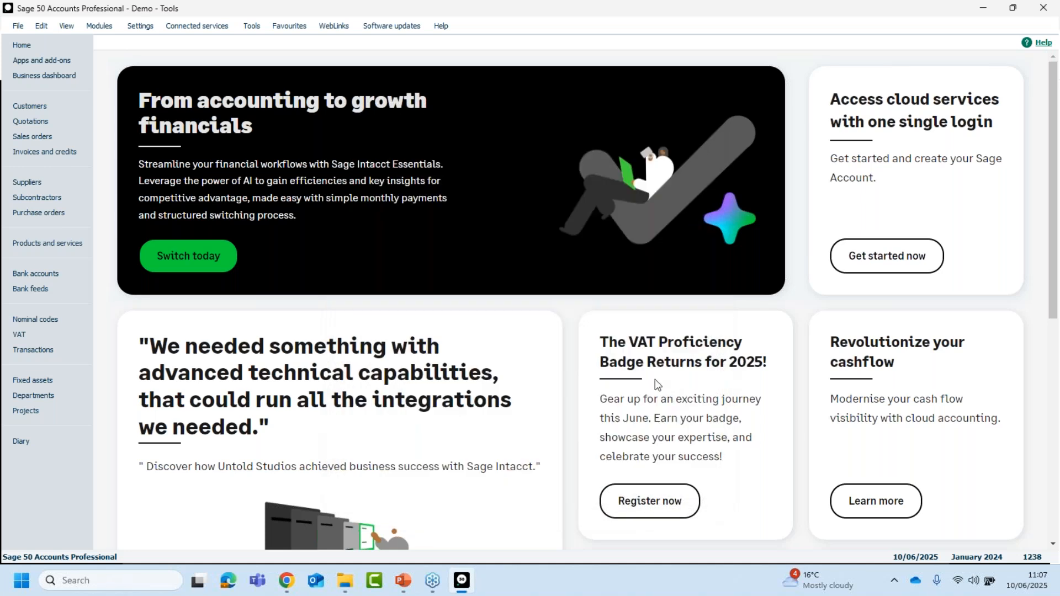
Open the new customer wizard from the customer list, cancel it, and view the list of available customer toolbar commands
left_click(52, 102)
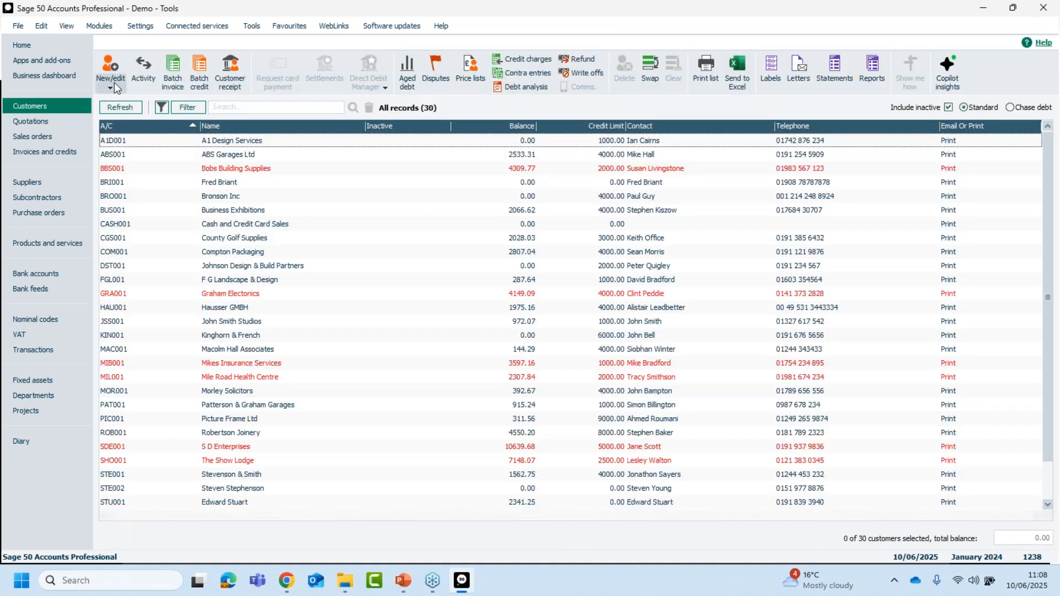
left_click(115, 83)
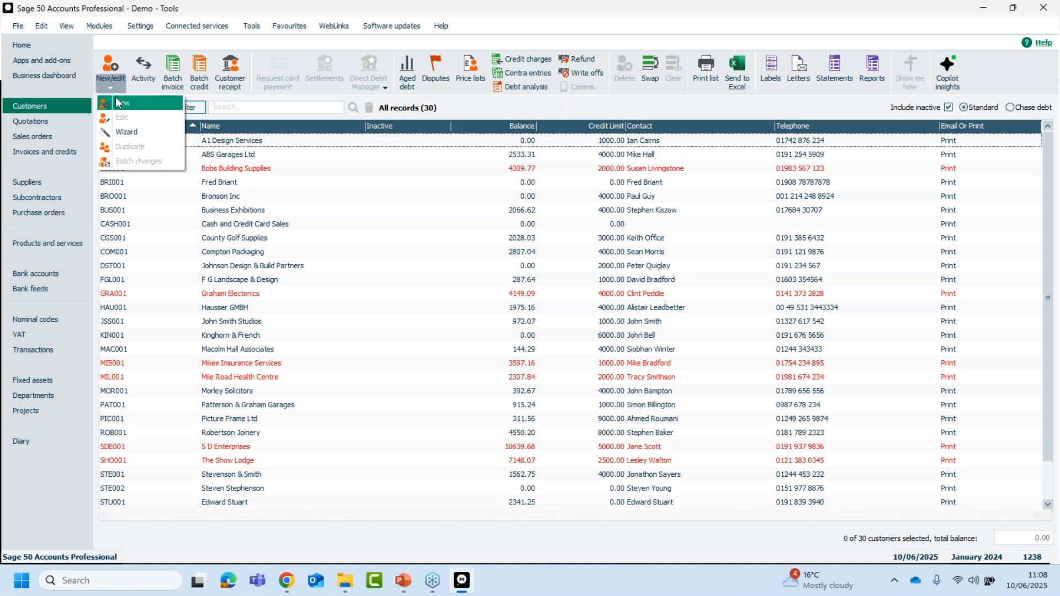
left_click(133, 131)
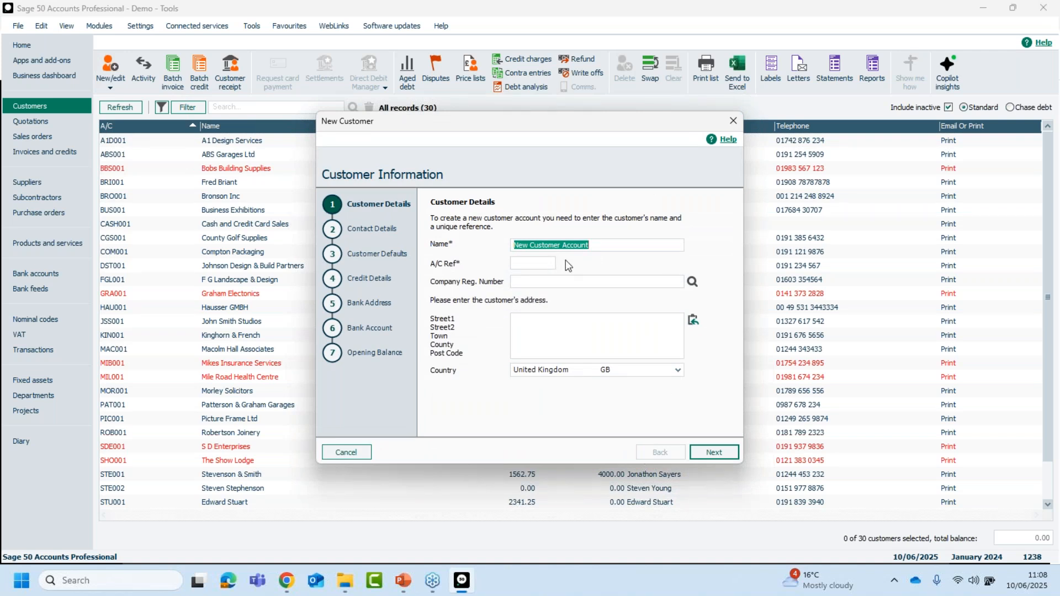
left_click(358, 449)
left_click(507, 335)
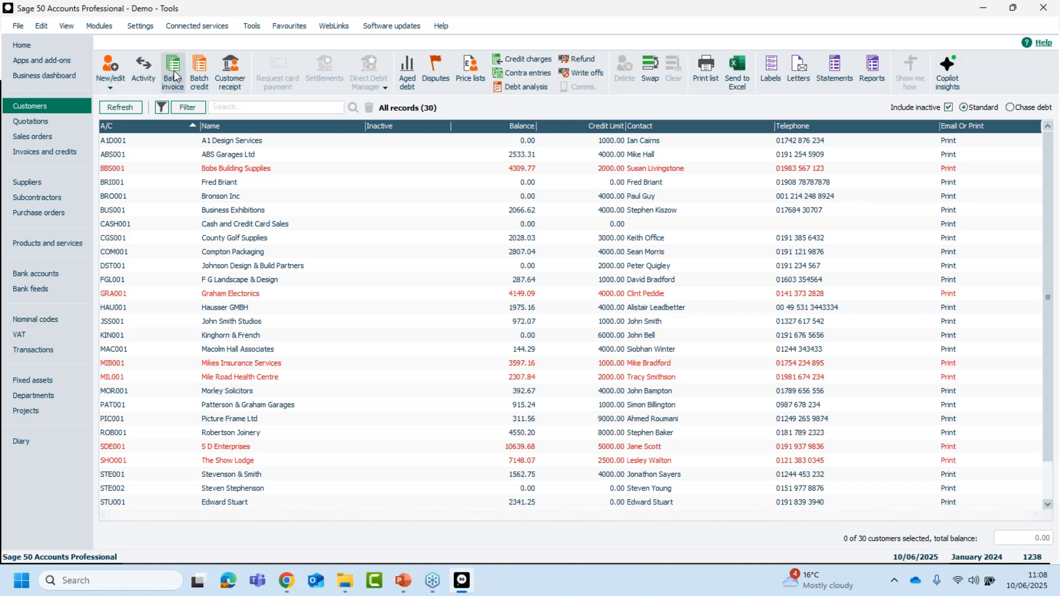
right_click(234, 72)
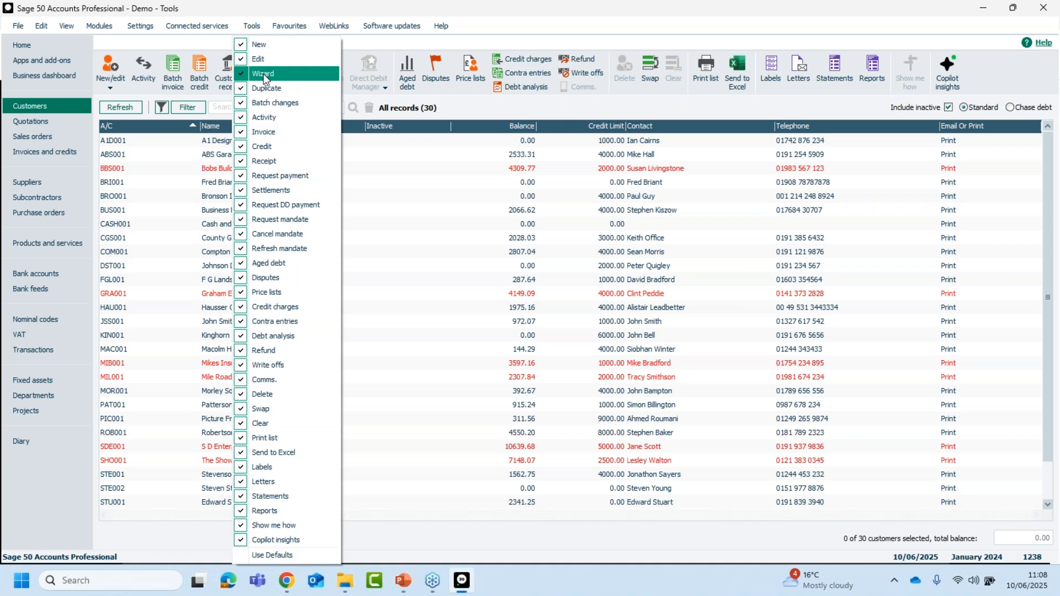
Enable Hide Wizard Options in the ledger options and check the record creation choices for customers
left_click(249, 27)
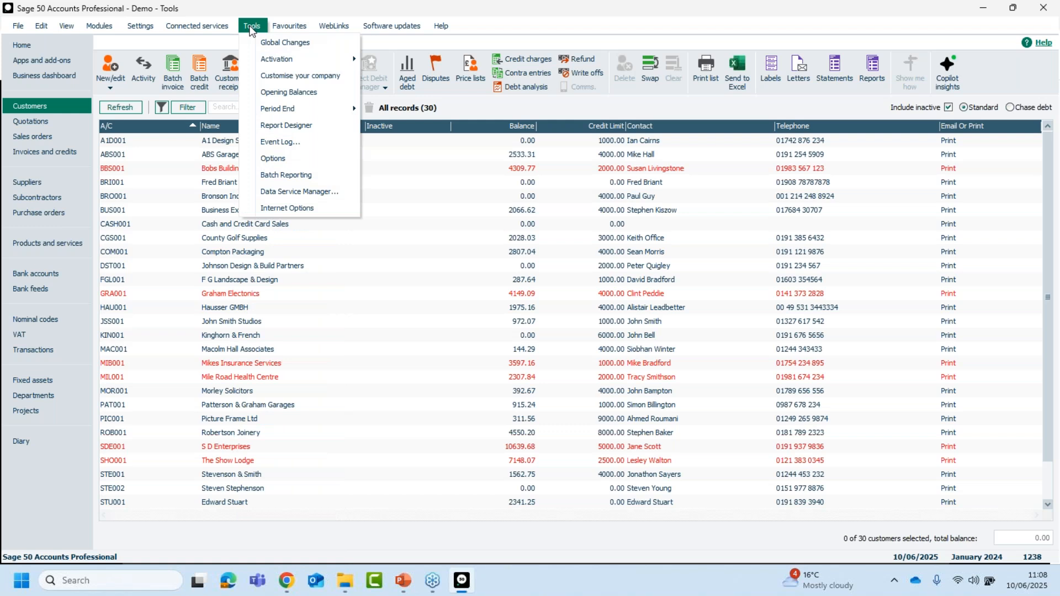
left_click(272, 158)
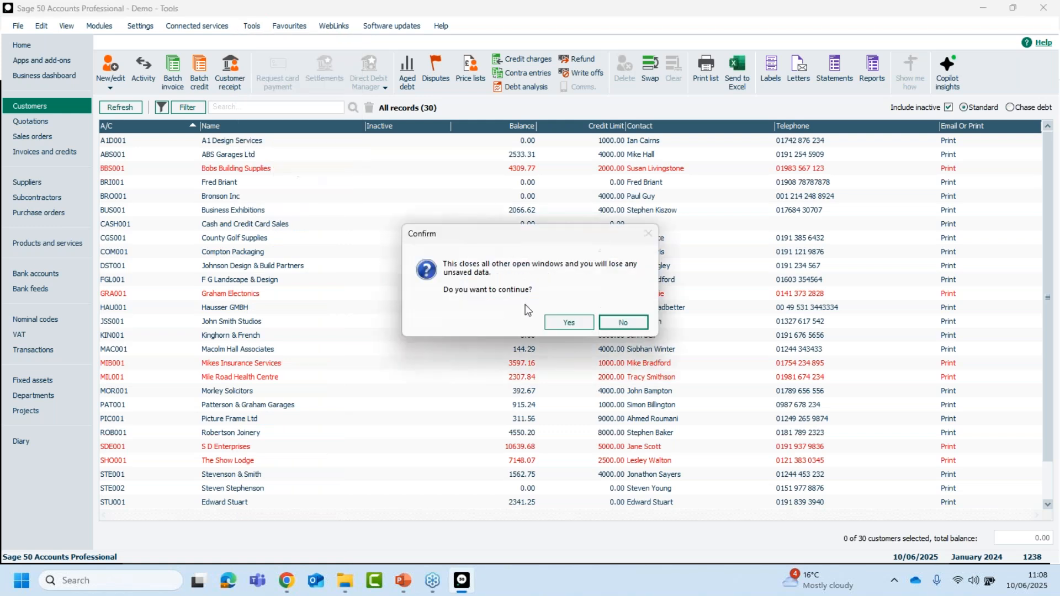
left_click(570, 323)
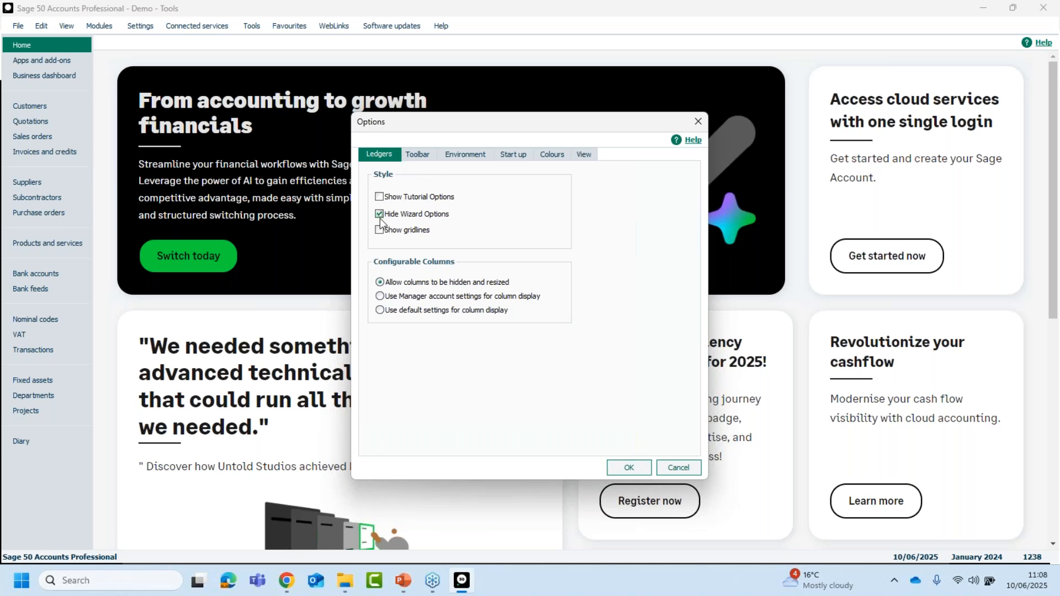
left_click(418, 217)
left_click(628, 468)
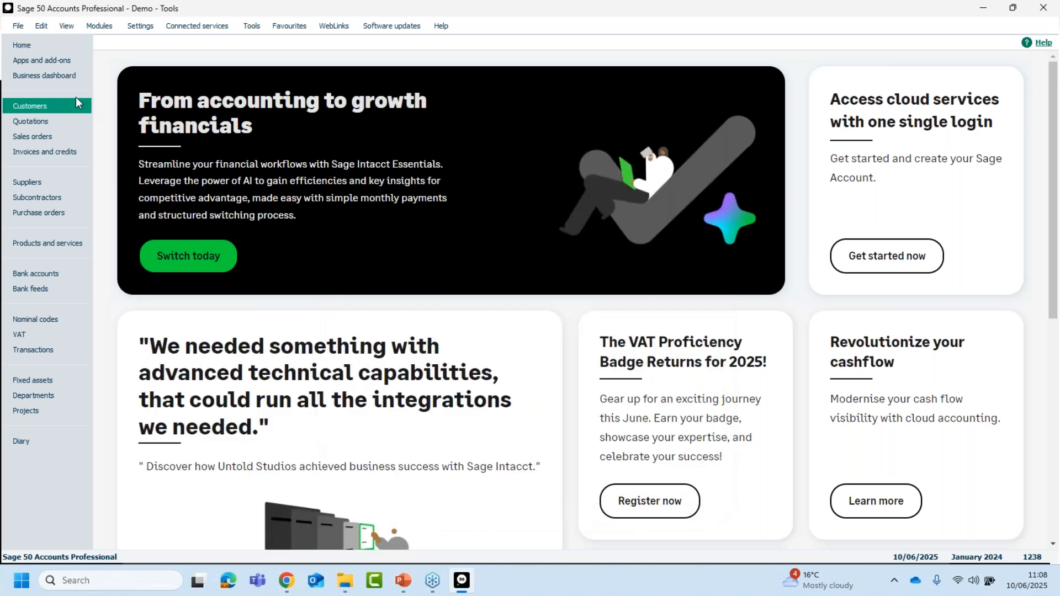
left_click(42, 108)
left_click(111, 80)
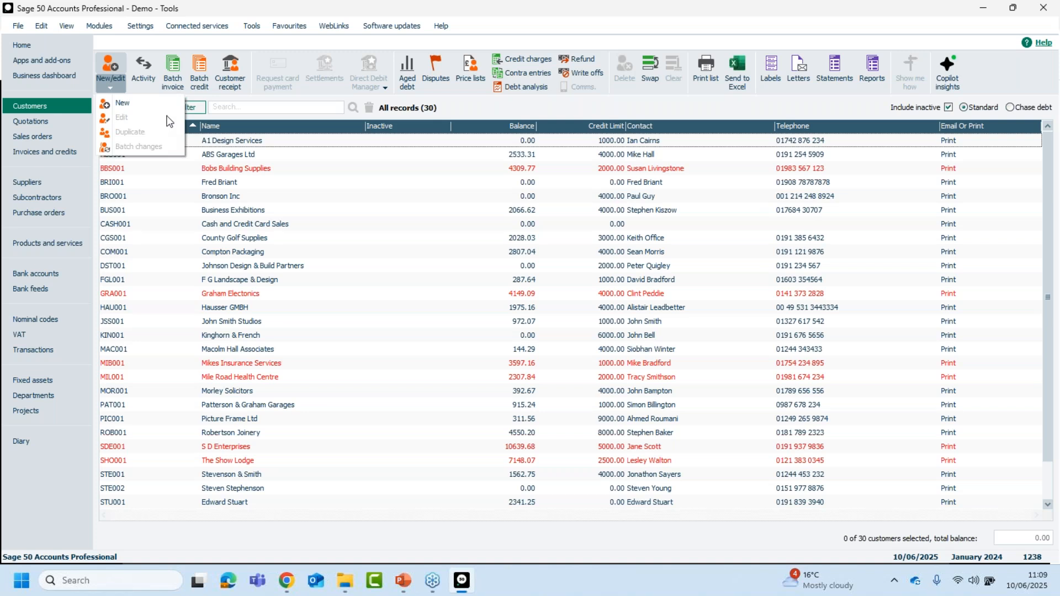
Enable Show gridlines in the ledger options, closing all other open windows
left_click(252, 26)
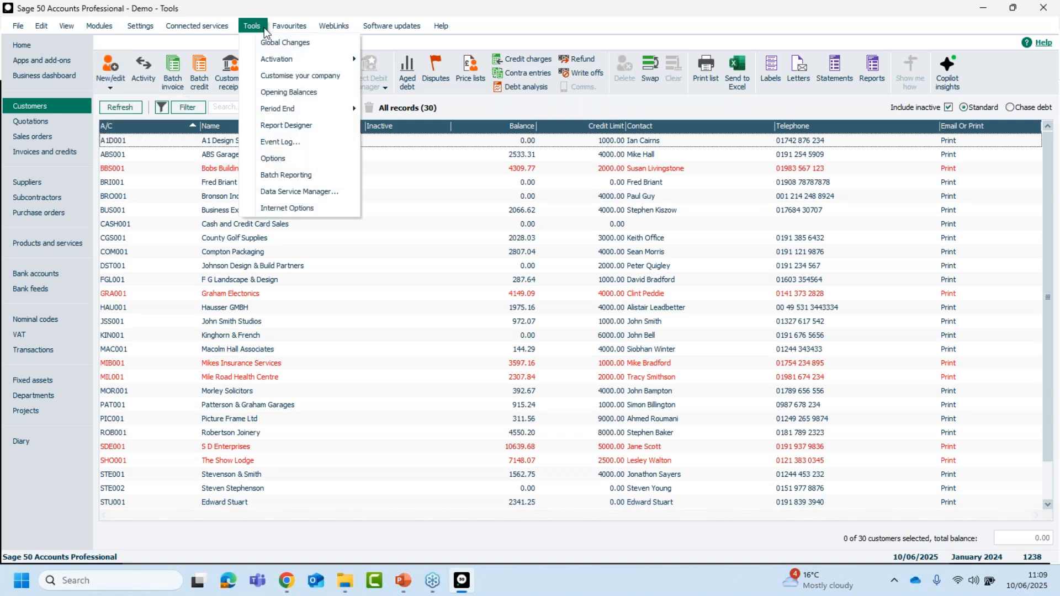
mouse_move(289, 26)
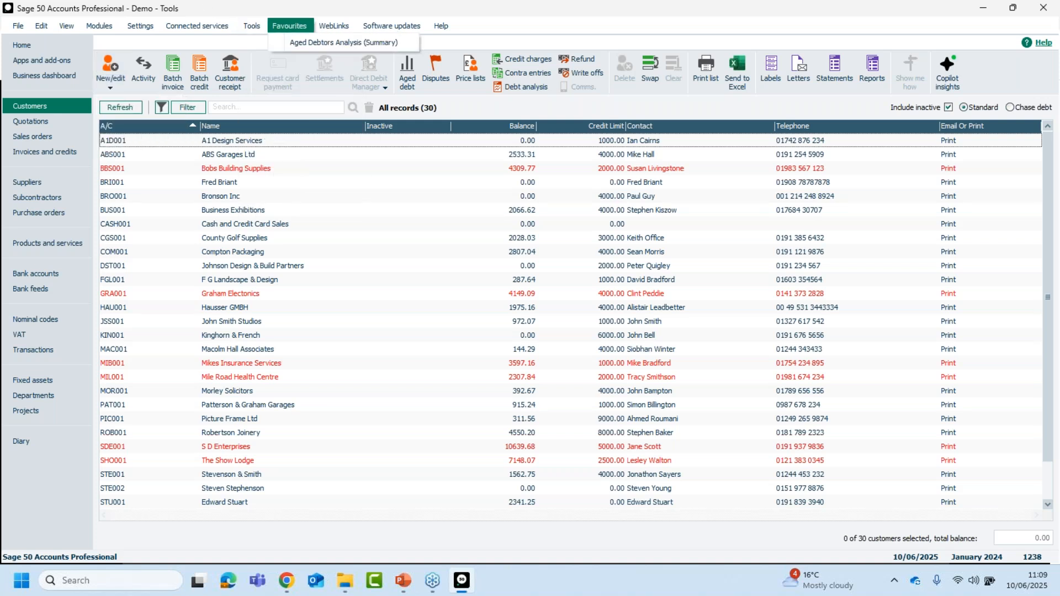
mouse_move(252, 23)
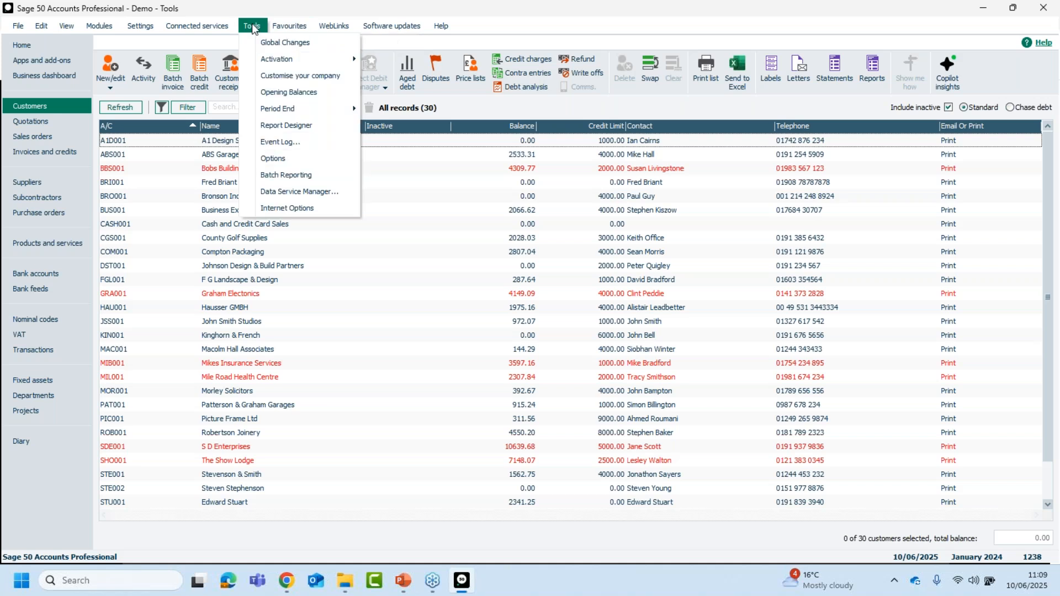
left_click(277, 158)
left_click(582, 326)
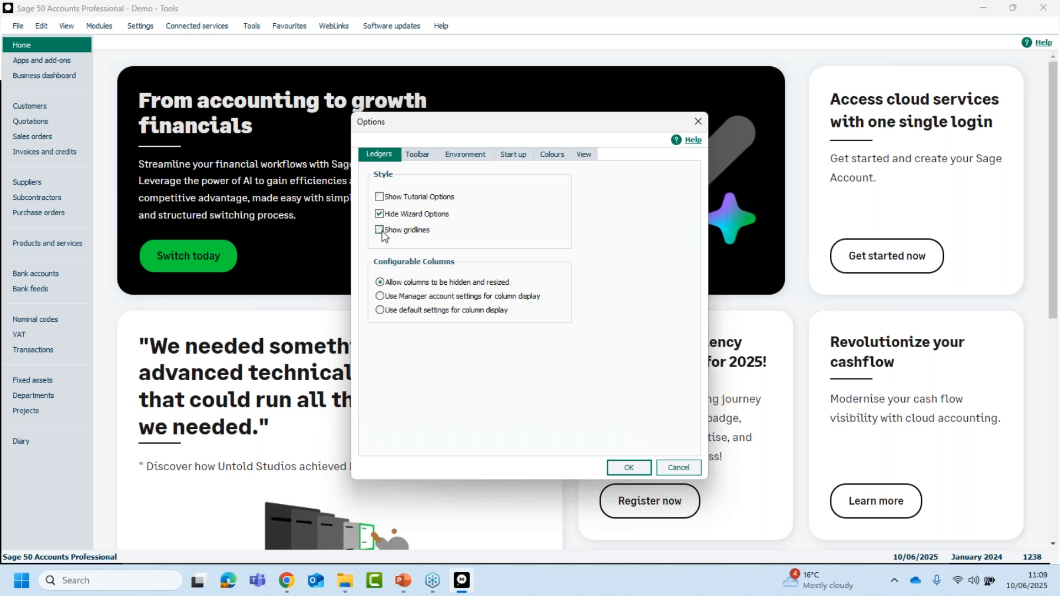
left_click(381, 231)
left_click(629, 468)
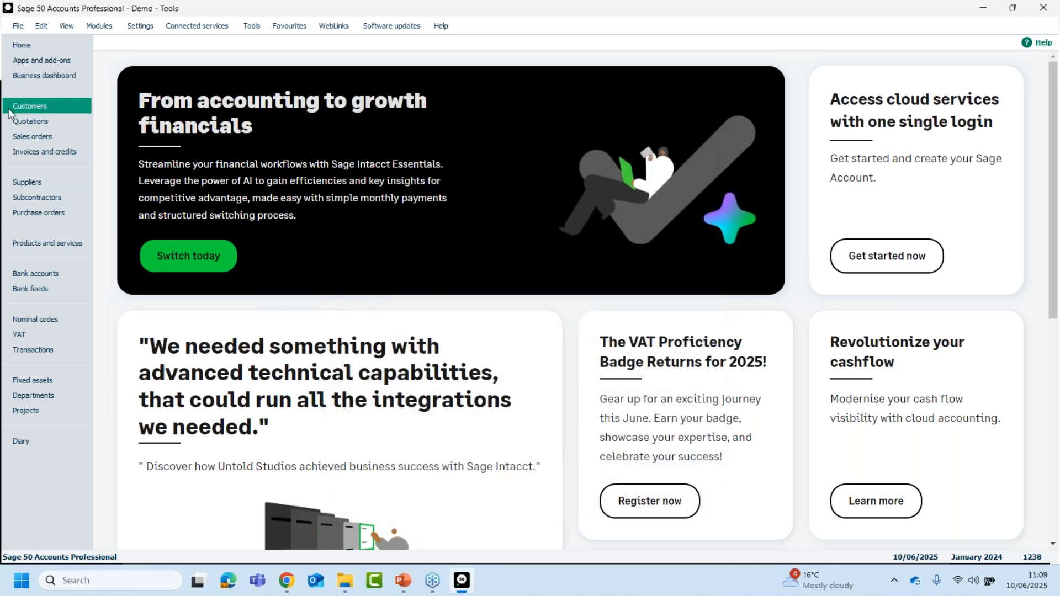
Check the gridlines in the customer, supplier and bank account lists, ending on the customer list
left_click(25, 107)
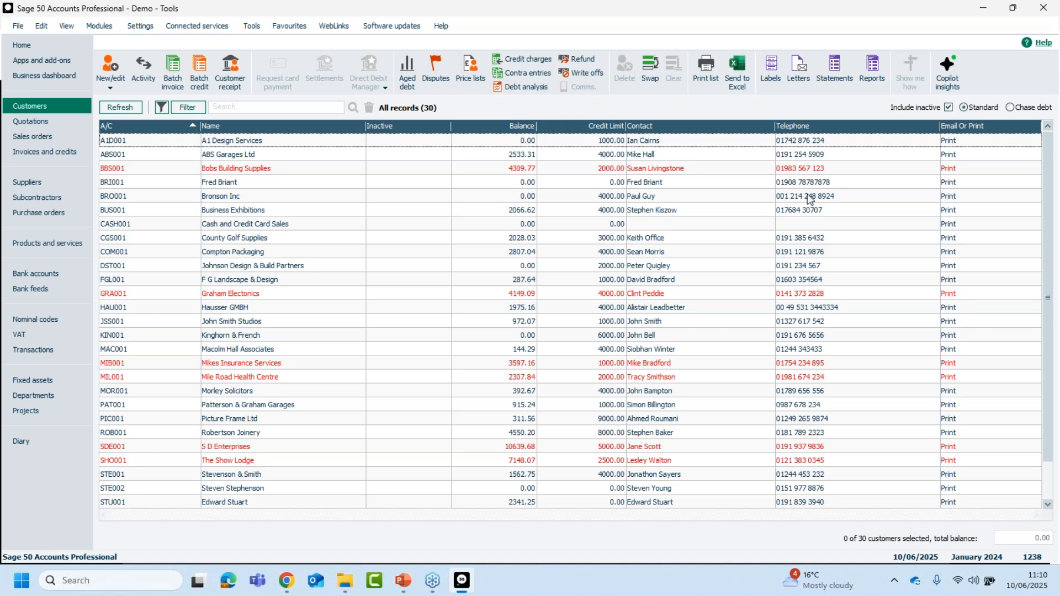
left_click(38, 180)
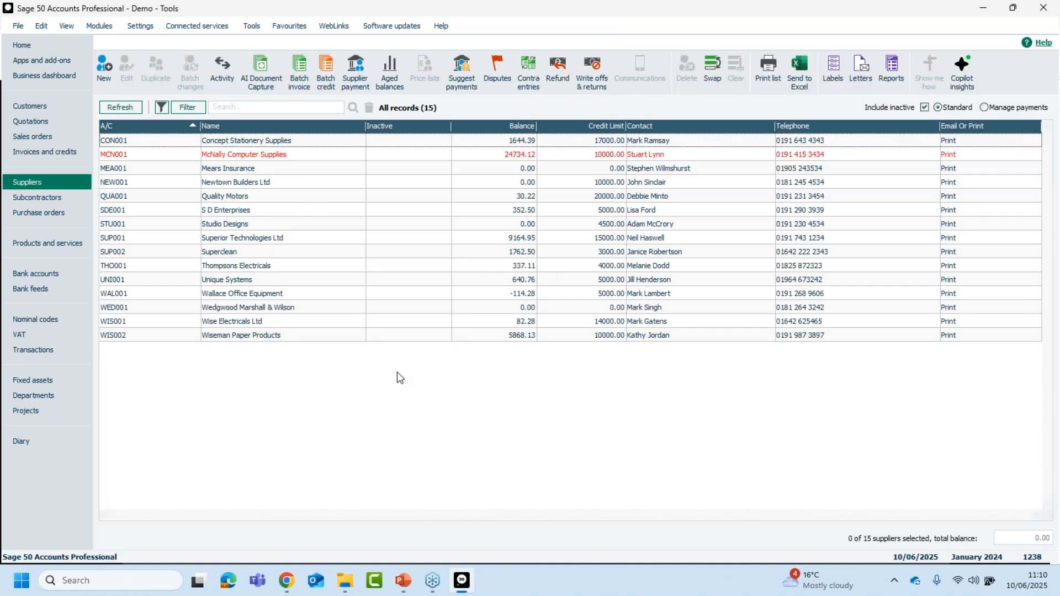
left_click(43, 274)
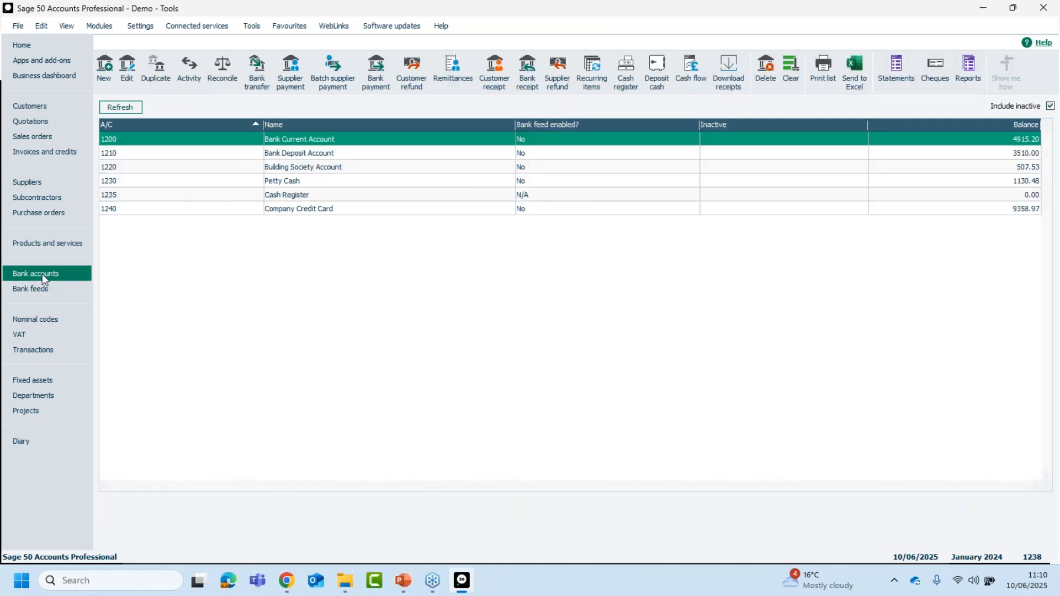
left_click(18, 106)
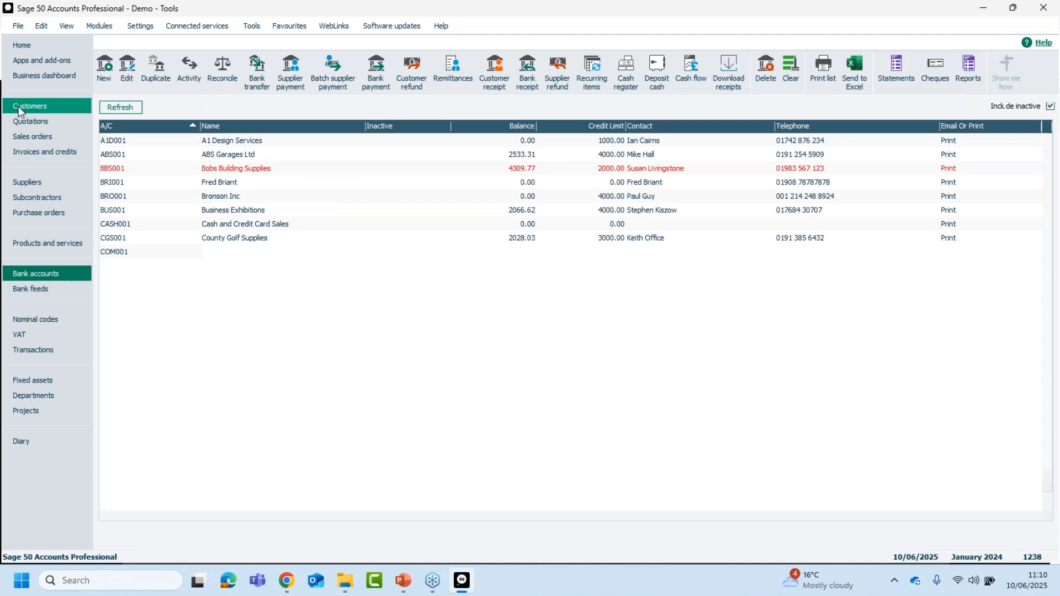
Review the Configurable Columns settings in the ledger options, keeping "Allow columns to be hidden and resized" selected
left_click(251, 26)
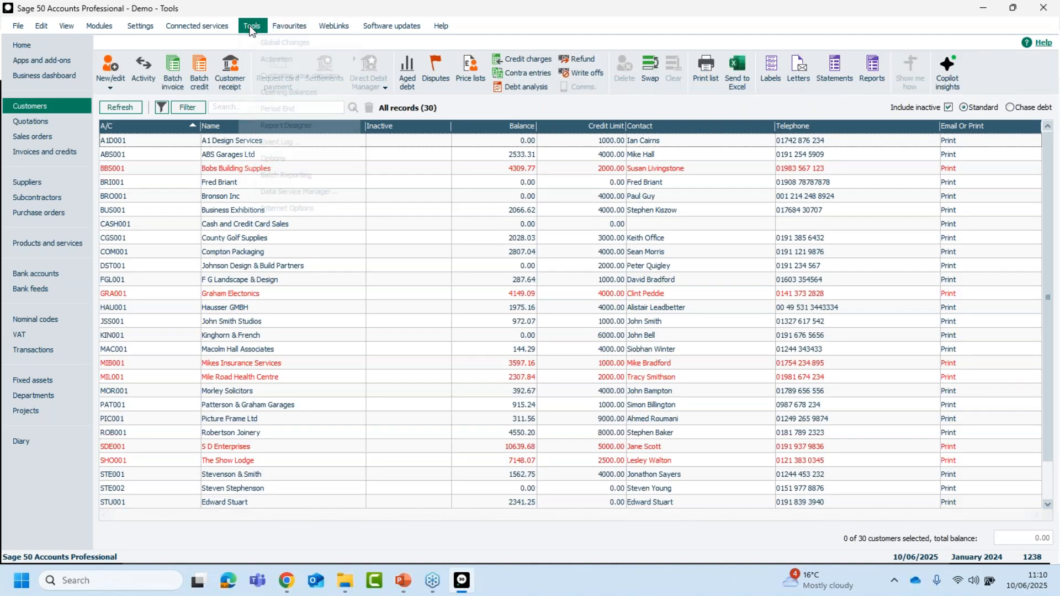
left_click(273, 159)
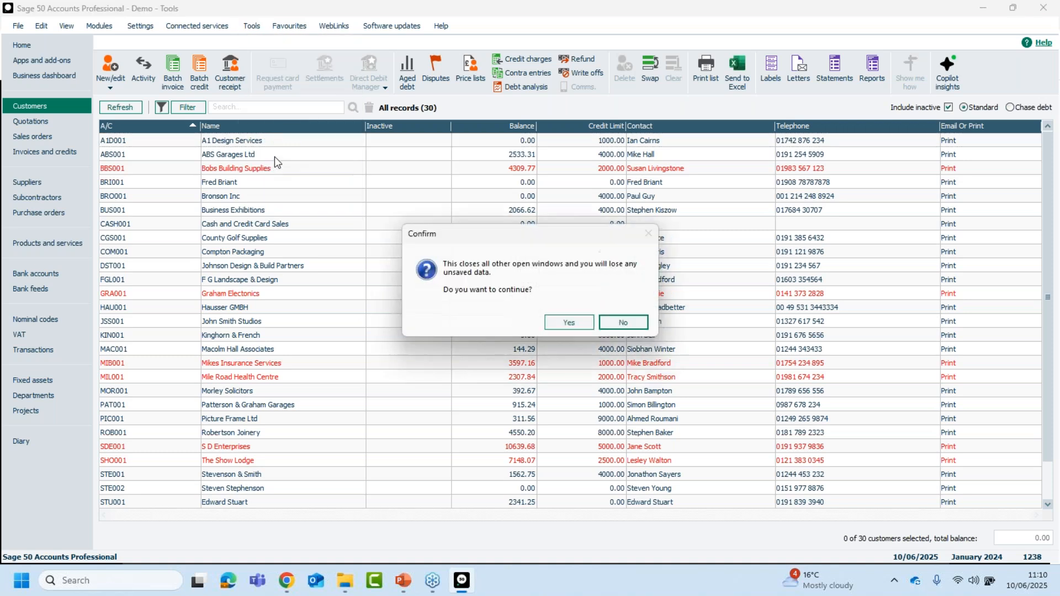
left_click(569, 323)
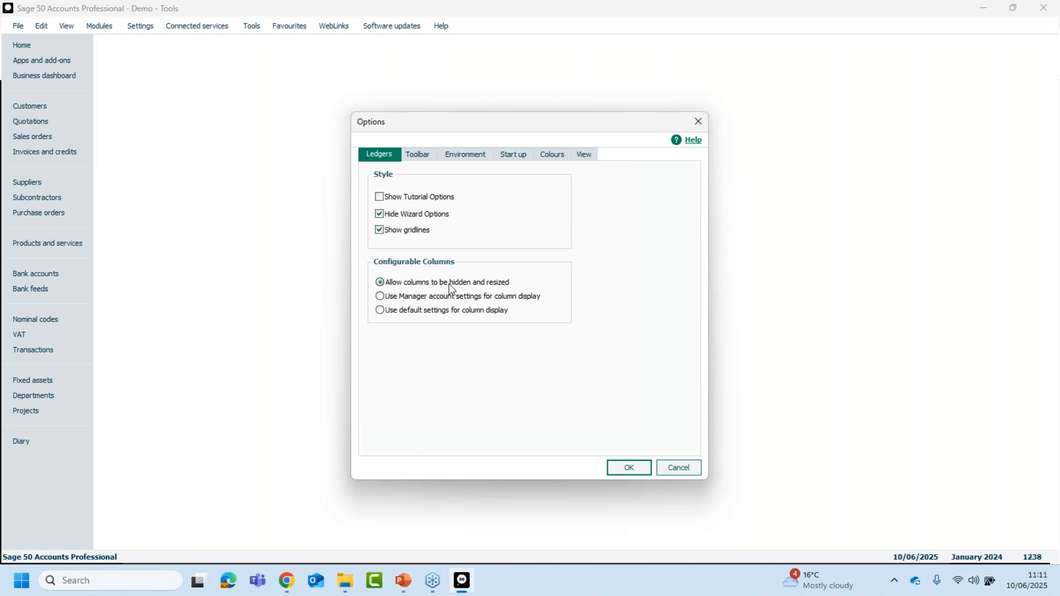
left_click(640, 470)
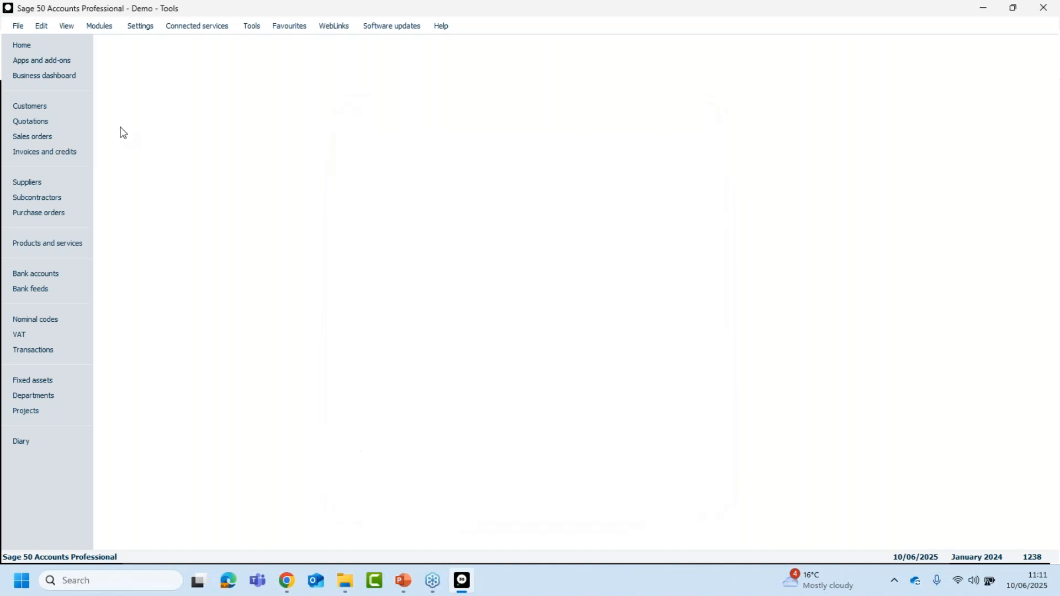
Add the Email 1 column to the customer list
left_click(26, 105)
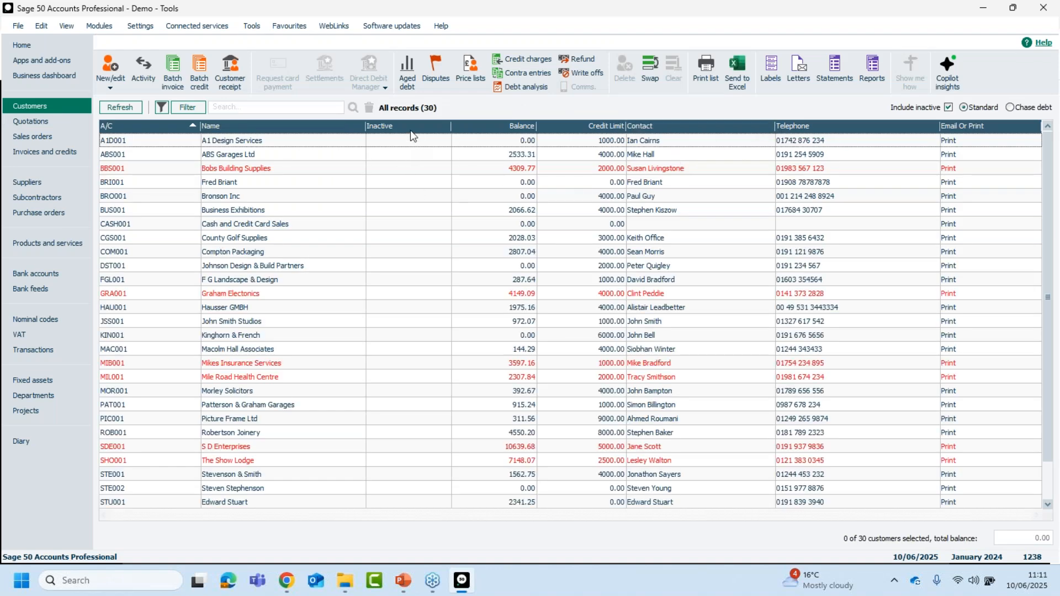
right_click(330, 126)
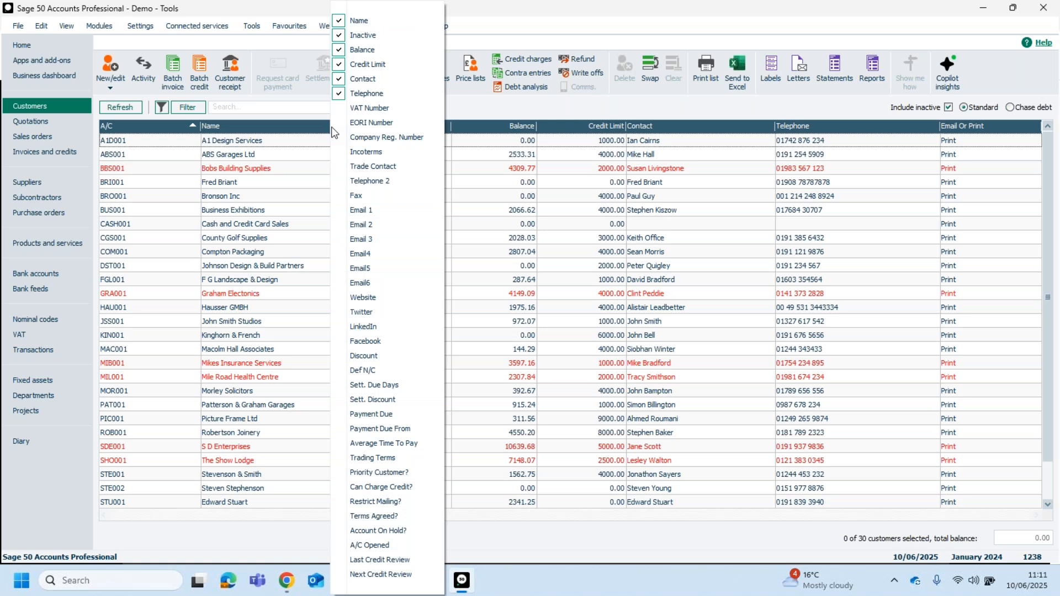
left_click(366, 211)
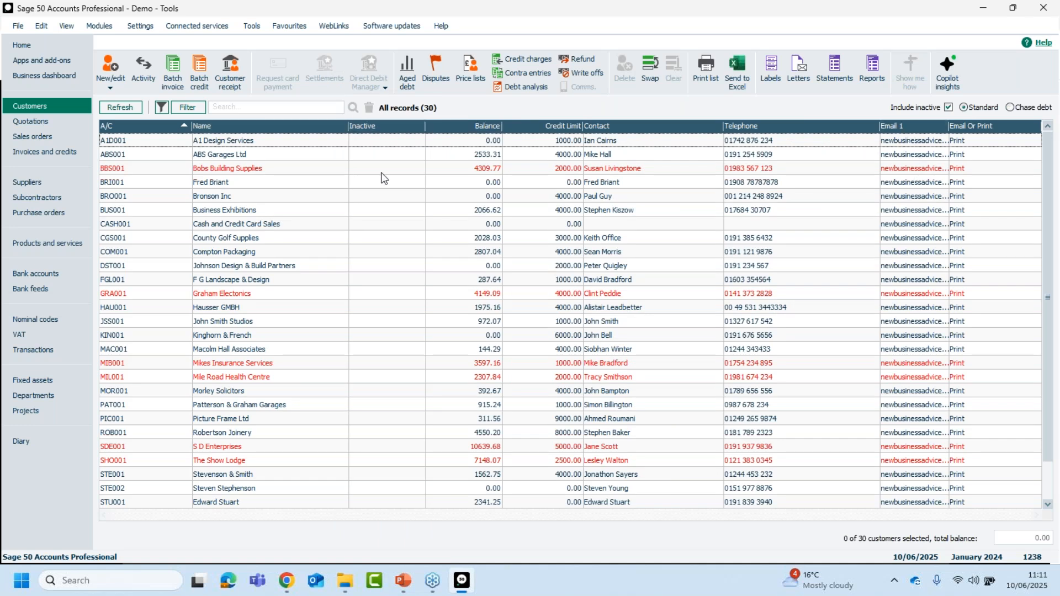
Hide the Inactive column and widen the Name column in the customer list
right_click(390, 125)
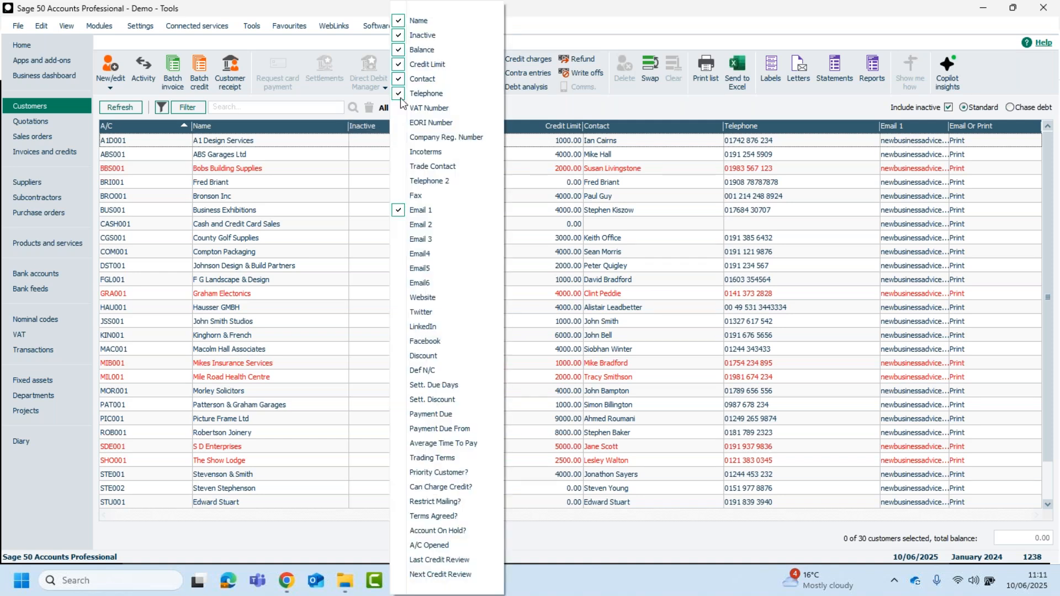
left_click(420, 34)
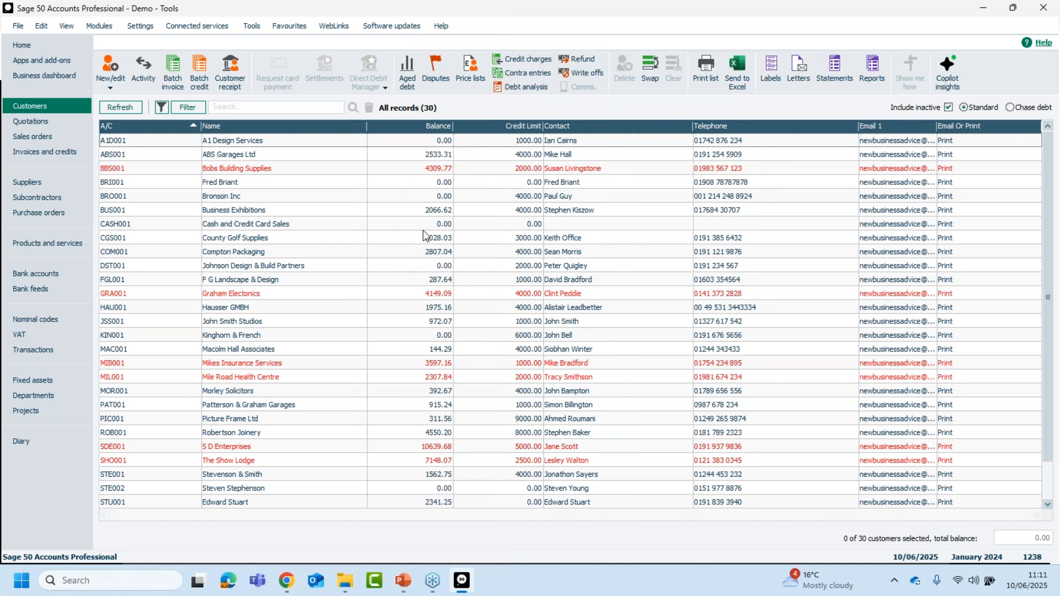
left_click_drag(367, 128, 468, 133)
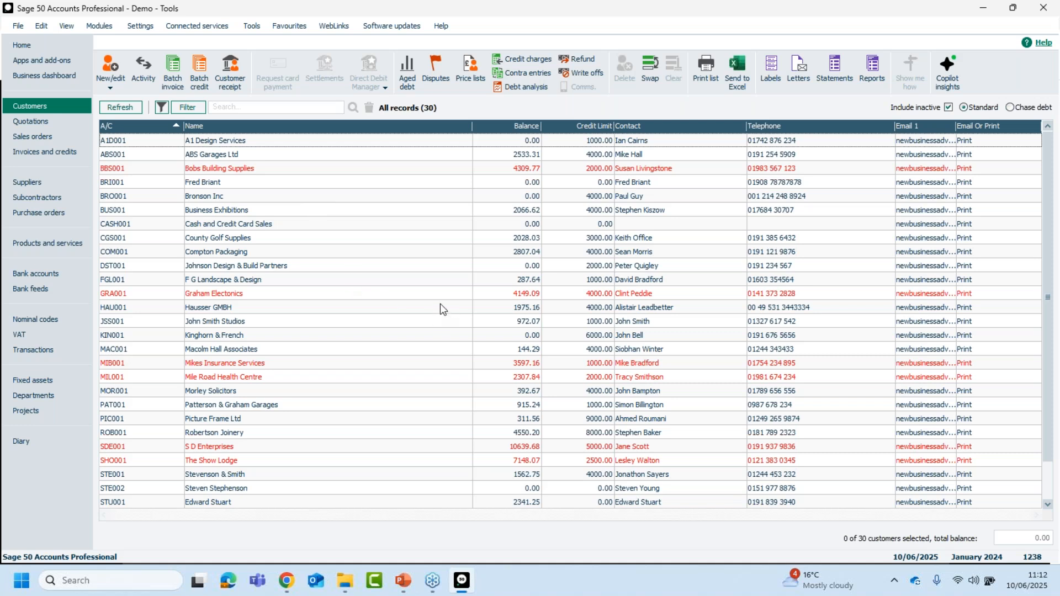
Set Configurable Columns in the ledger options to "Use default settings for column display"
left_click(252, 26)
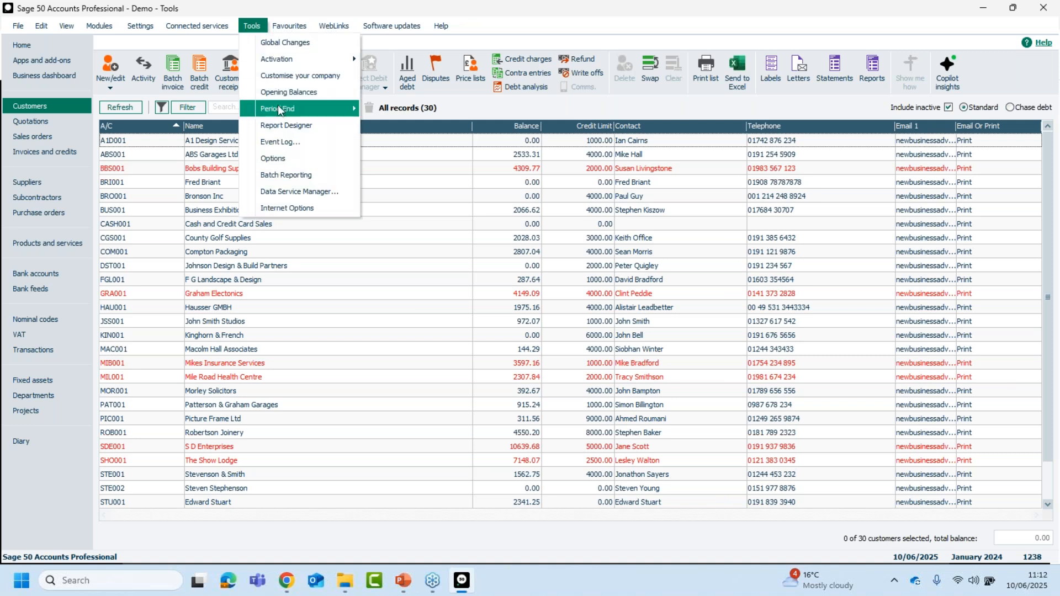
left_click(273, 159)
left_click(575, 325)
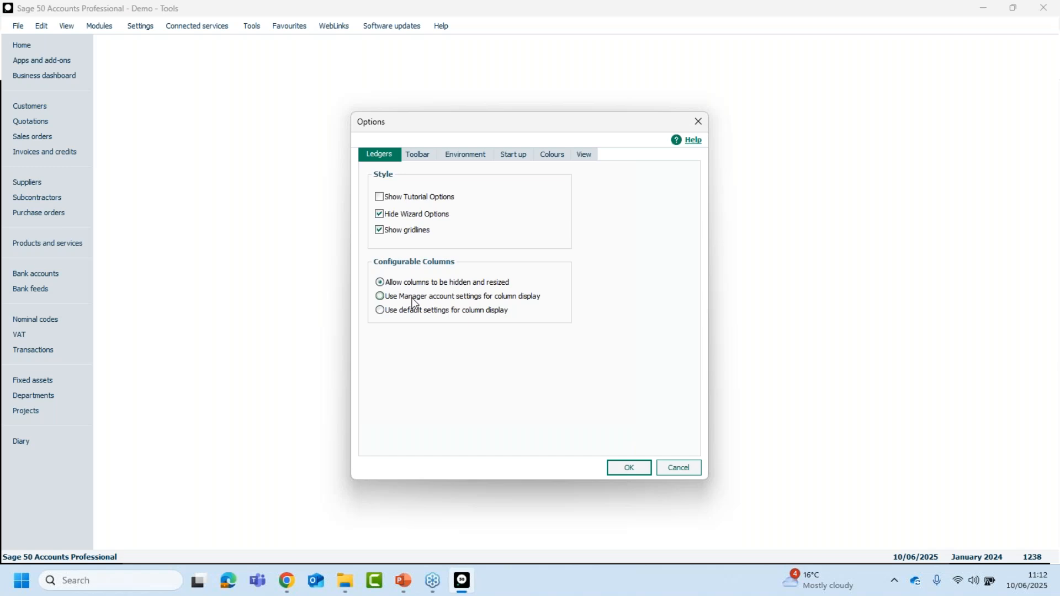
left_click(381, 297)
left_click(381, 311)
left_click(629, 469)
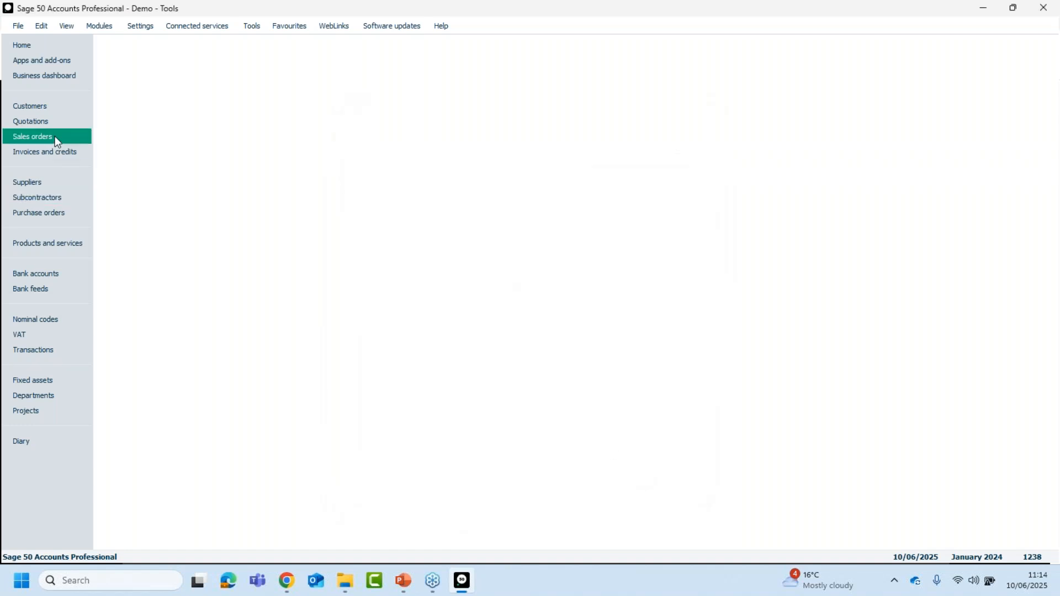
Open the customer list and check whether its columns can be customised under the default display settings
left_click(52, 108)
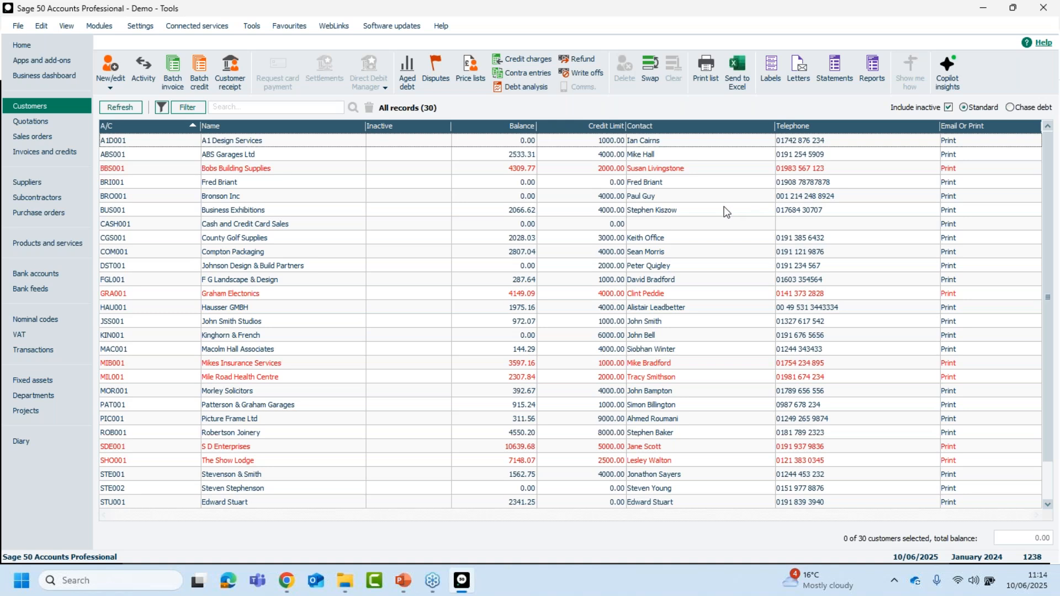
right_click(566, 154)
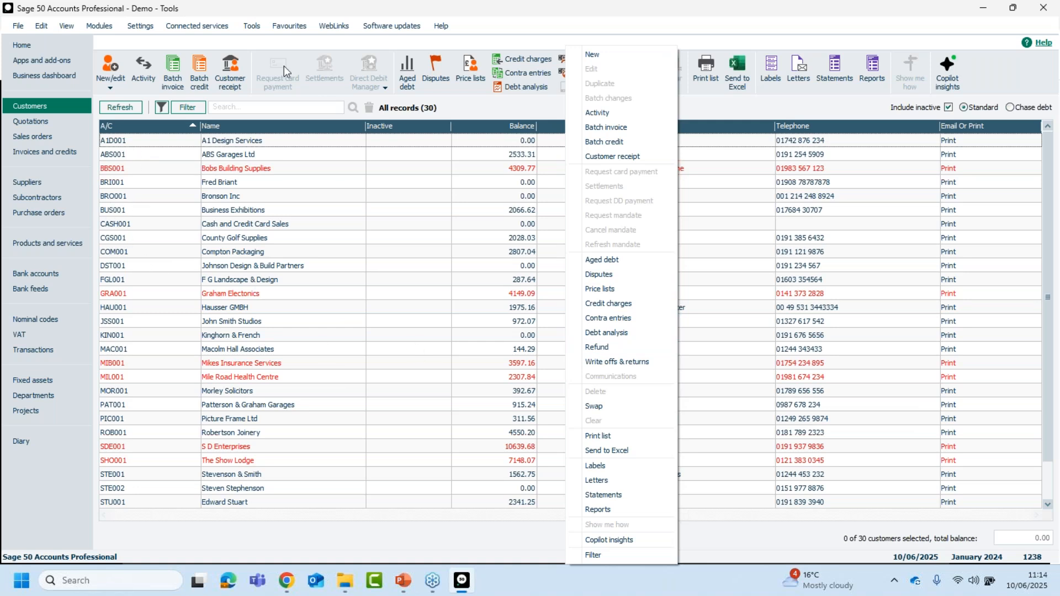
Set Configurable Columns in the ledger options to "Allow columns to be hidden and resized" and review the toolbar default tasks before saving
left_click(251, 25)
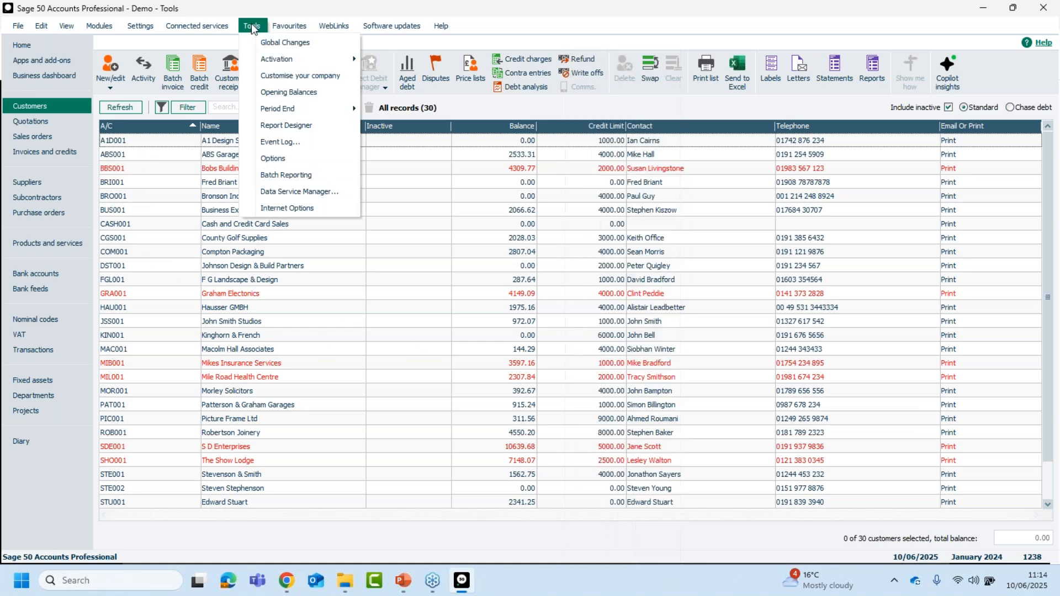
left_click(287, 159)
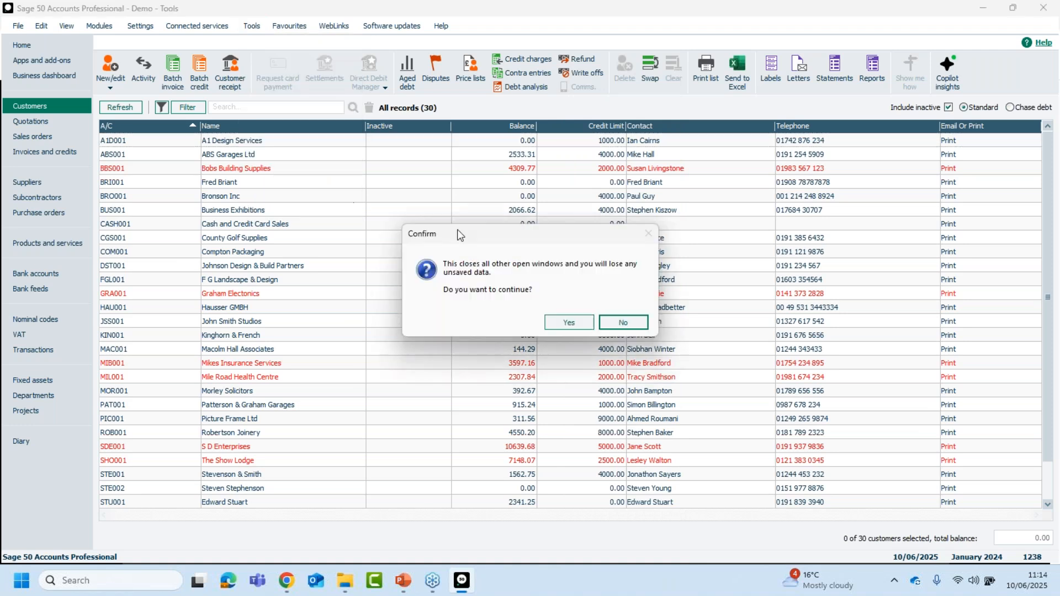
left_click(568, 322)
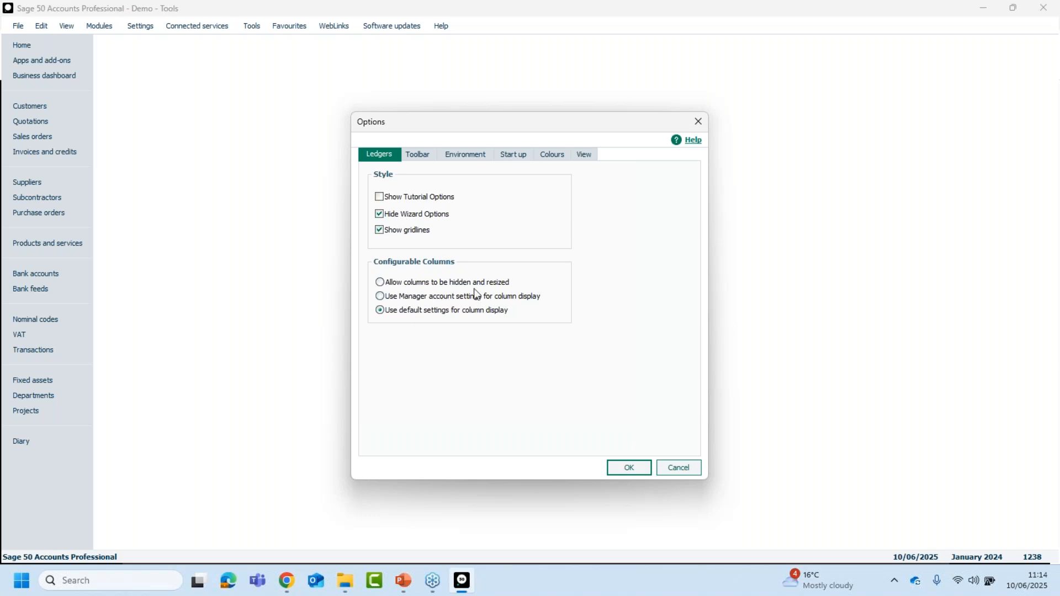
left_click(381, 283)
left_click(419, 157)
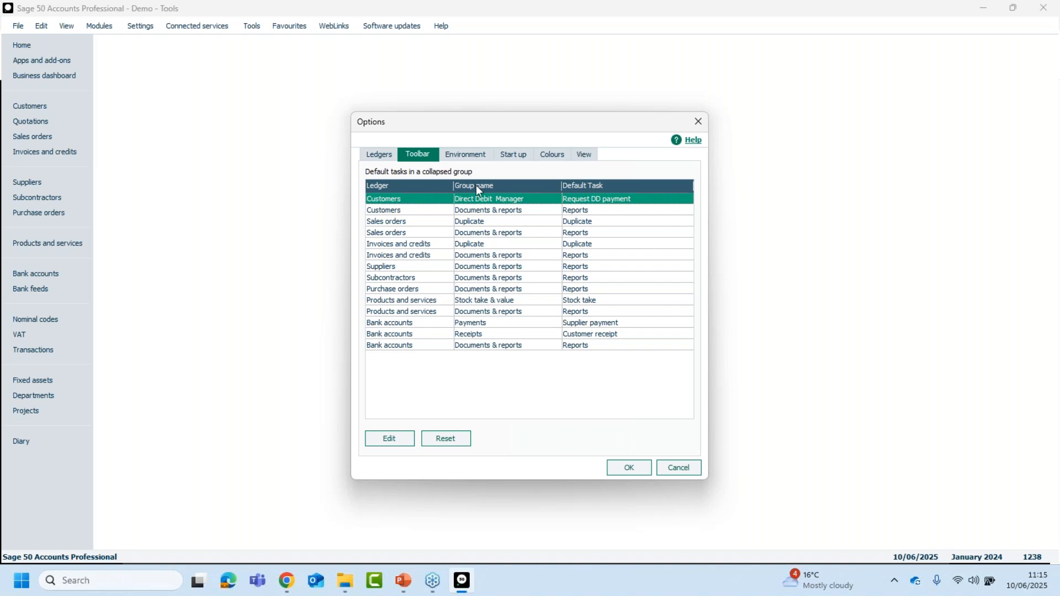
left_click(634, 469)
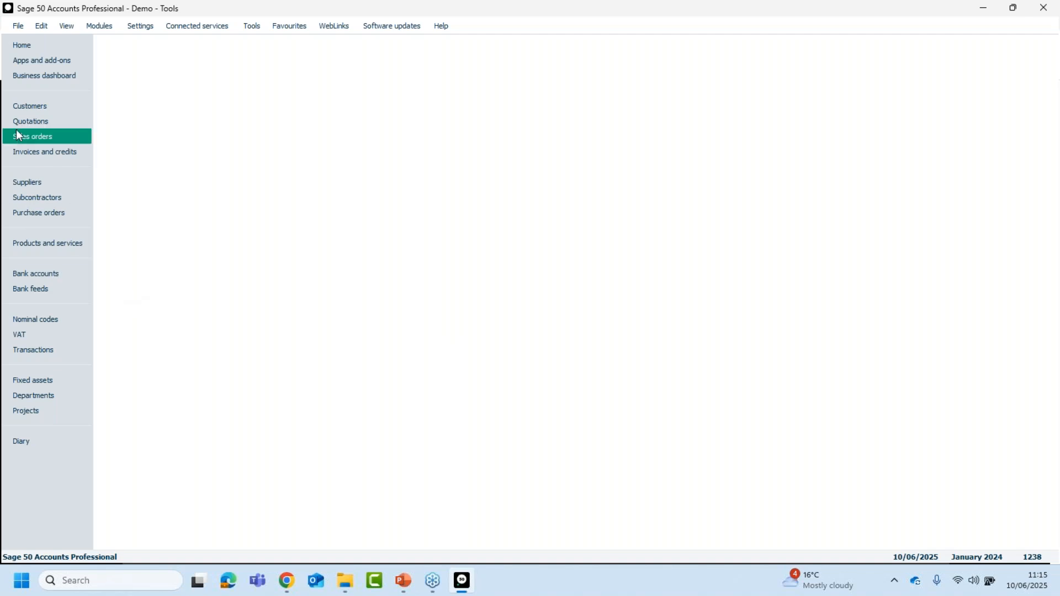
Shrink the program window to collapse the Bank accounts toolbar into groups, and compare it with the Customers toolbar
left_click(27, 273)
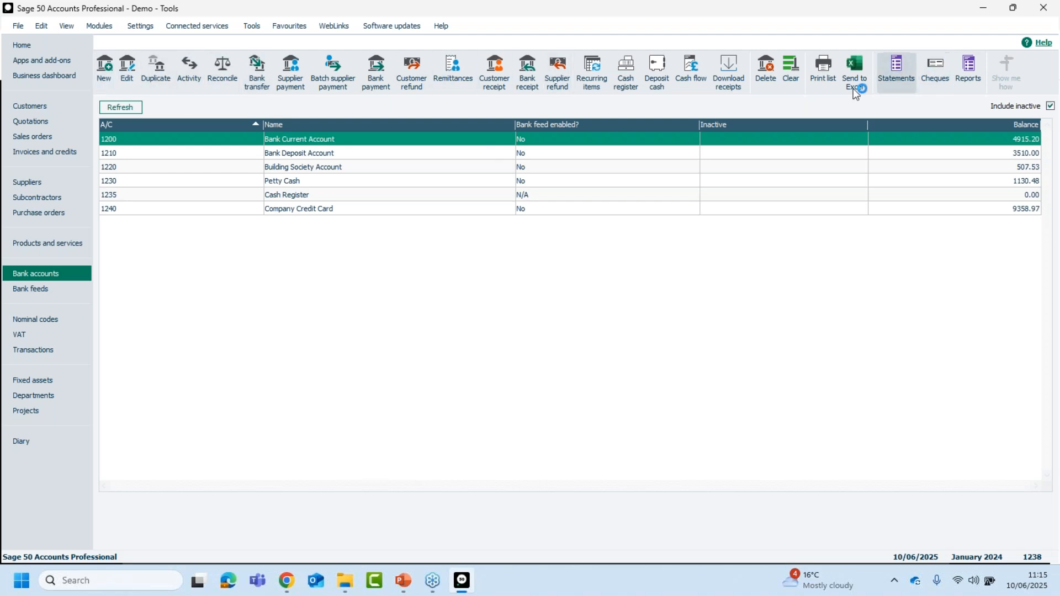
left_click(1012, 9)
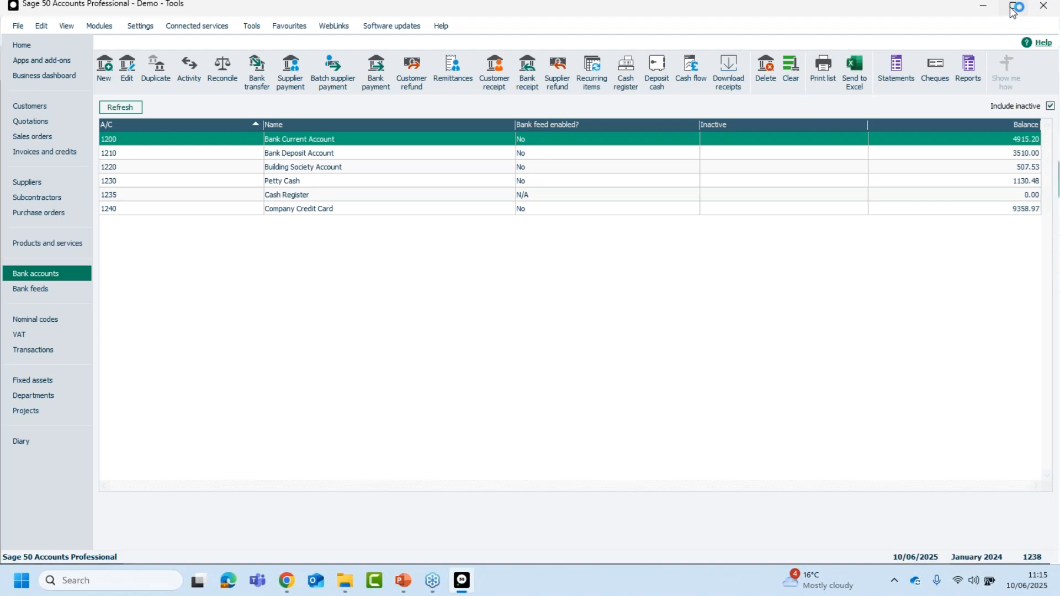
left_click(1012, 10)
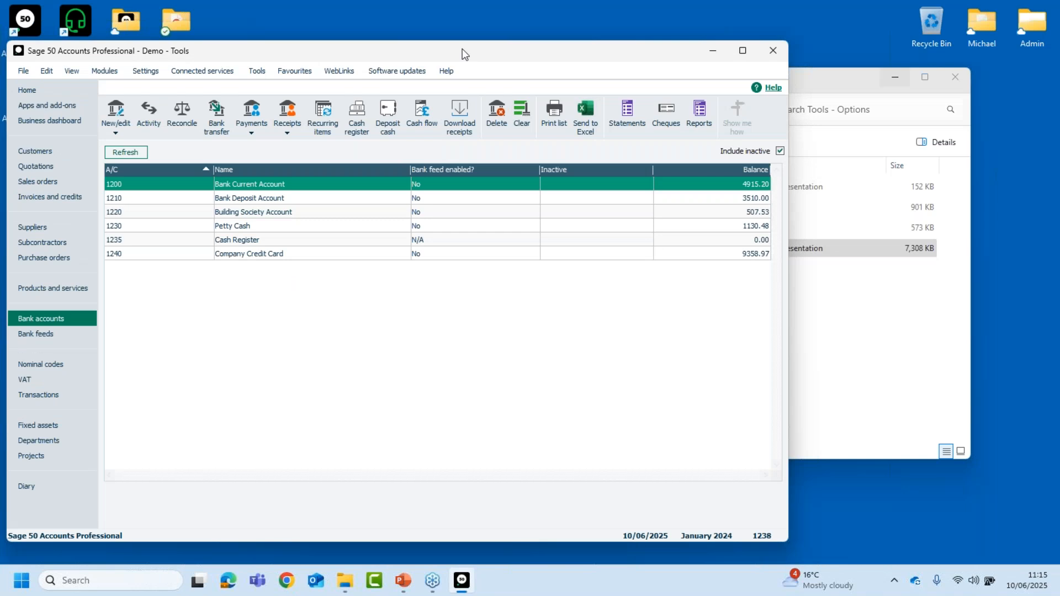
left_click_drag(462, 48, 620, 35)
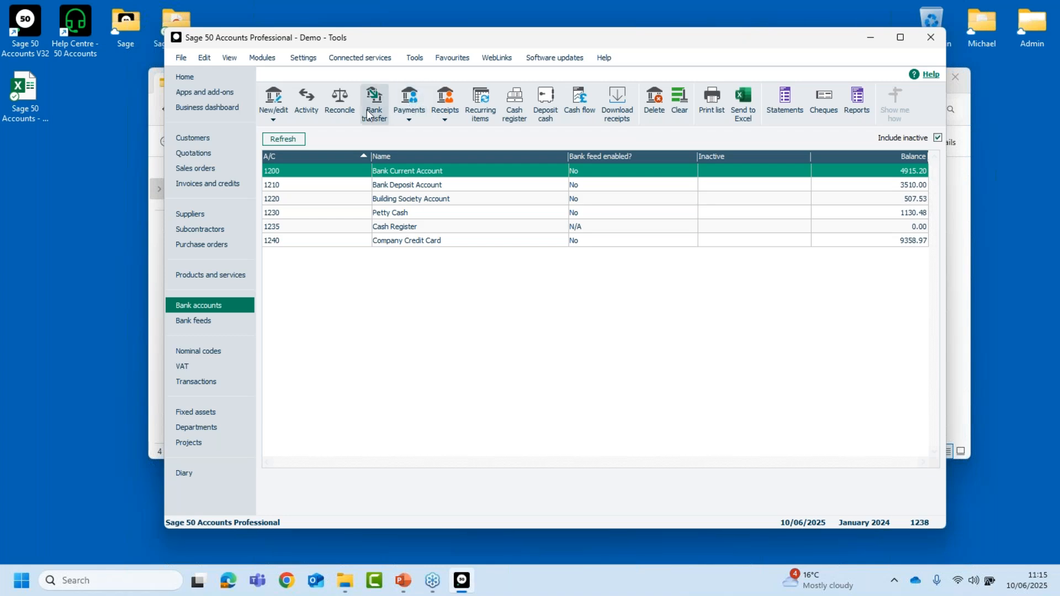
left_click(202, 138)
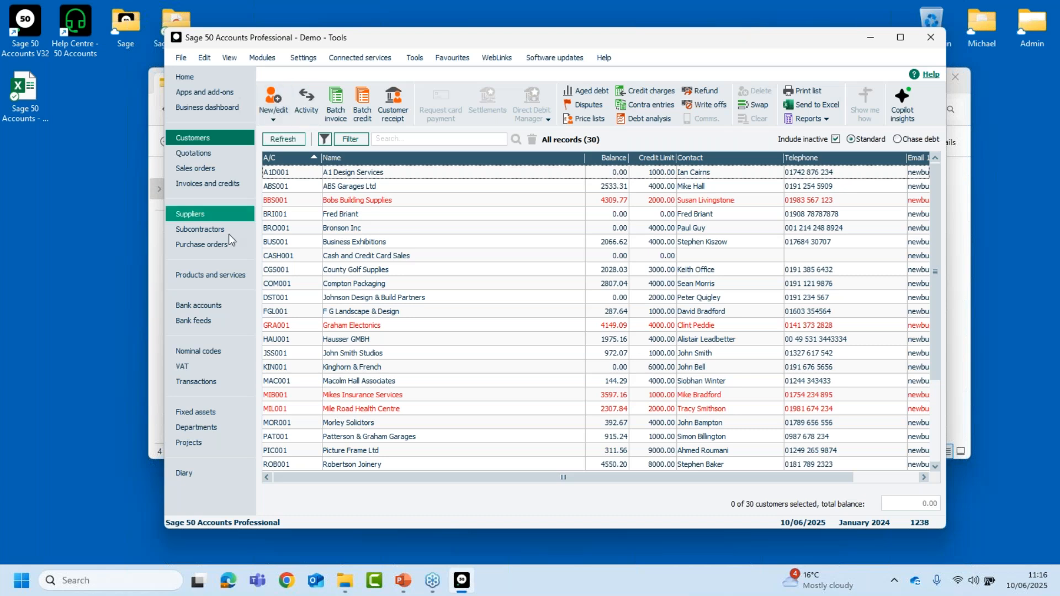
left_click(198, 309)
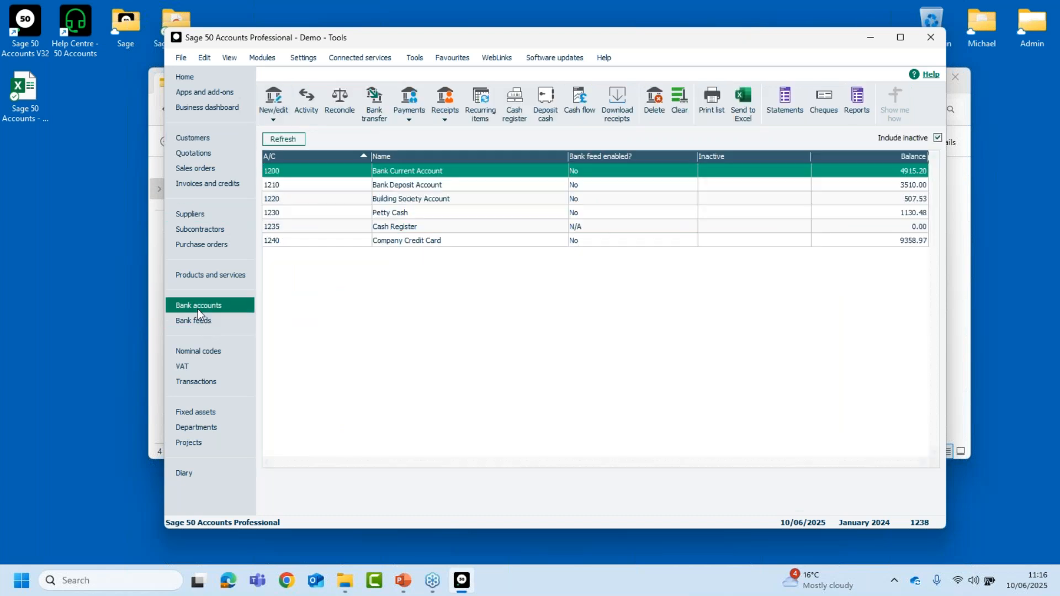
Examine the tasks grouped under Payments in Bank accounts, and check which form the group opens by default
left_click(417, 121)
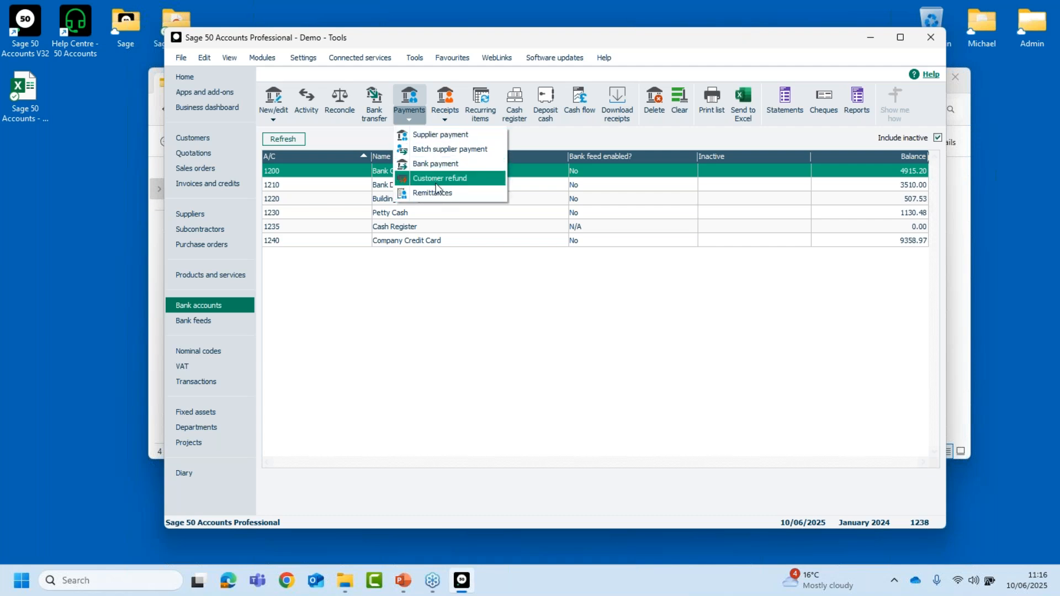
left_click(484, 272)
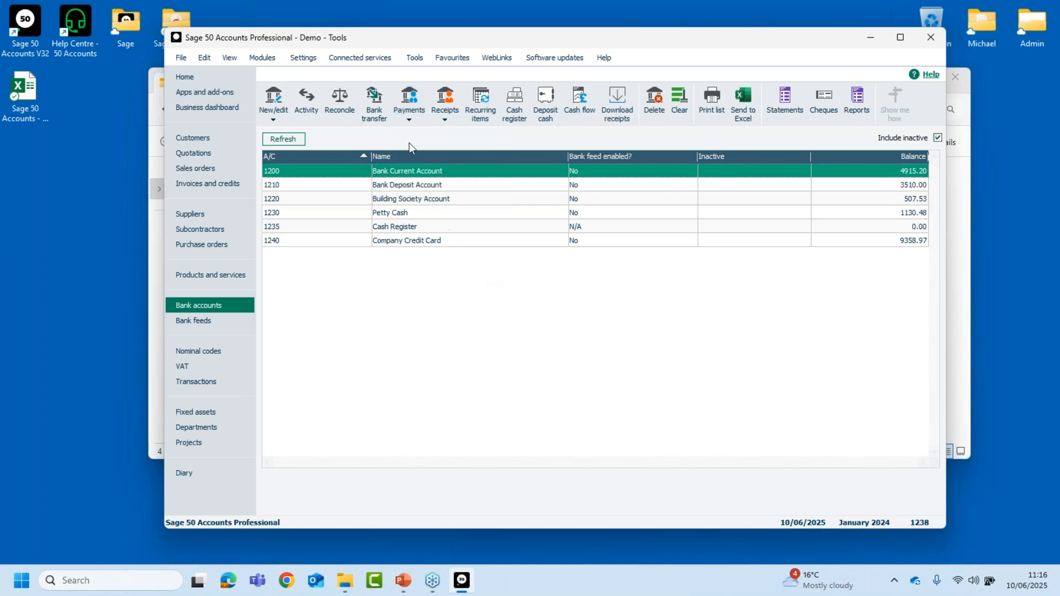
left_click(413, 98)
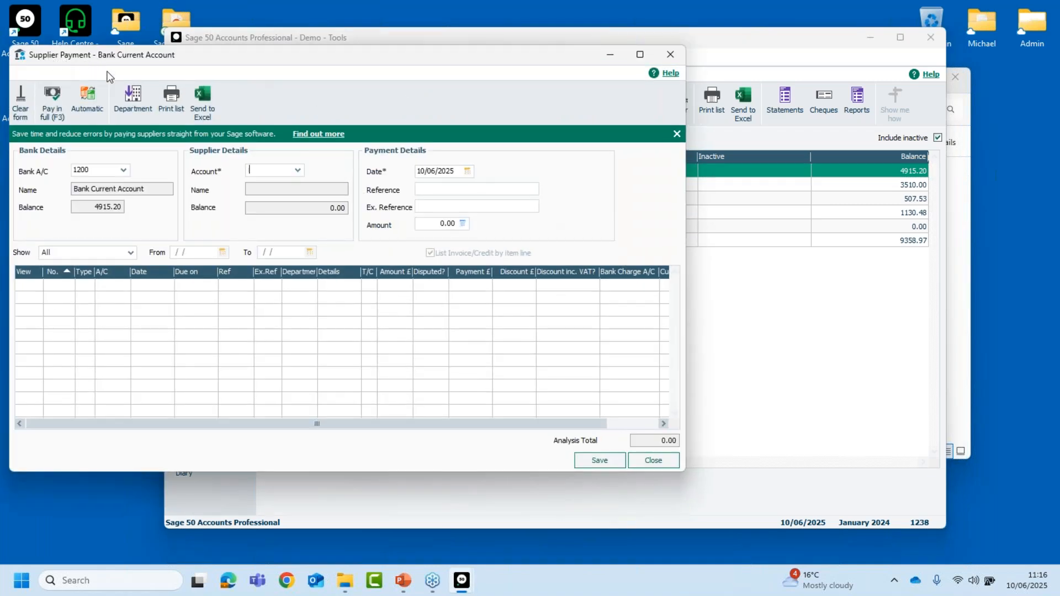
left_click(662, 459)
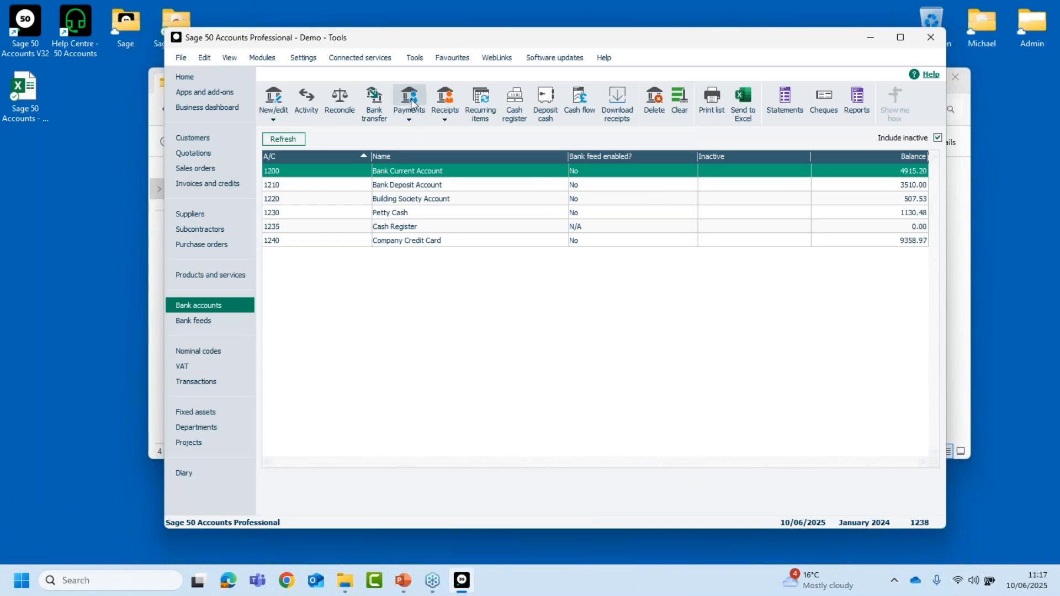
Set the default task of the Bank accounts Payments group to "Bank payment" in the toolbar options
left_click(415, 58)
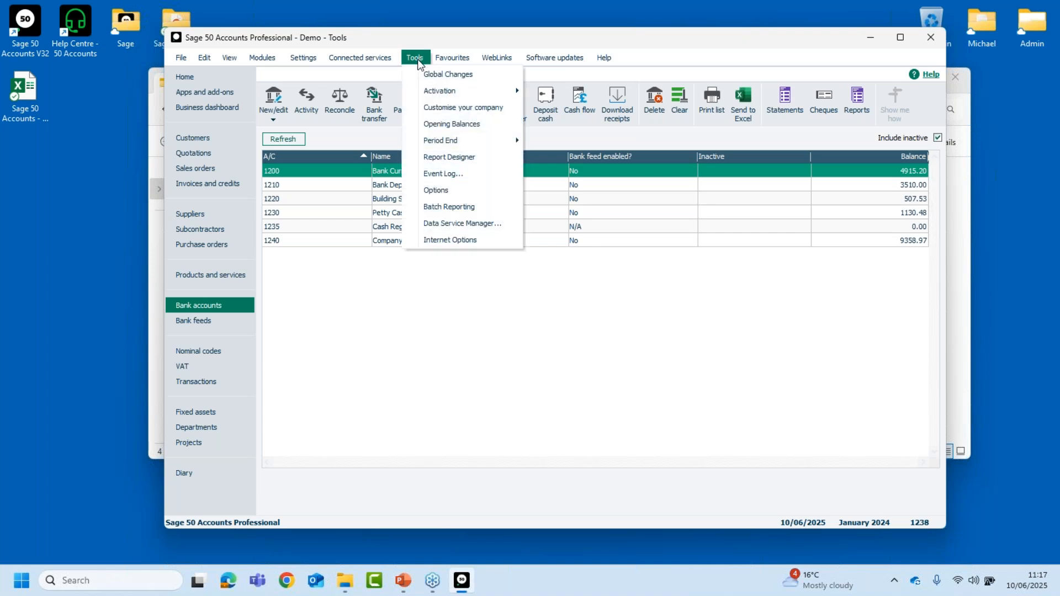
left_click(436, 190)
left_click(599, 326)
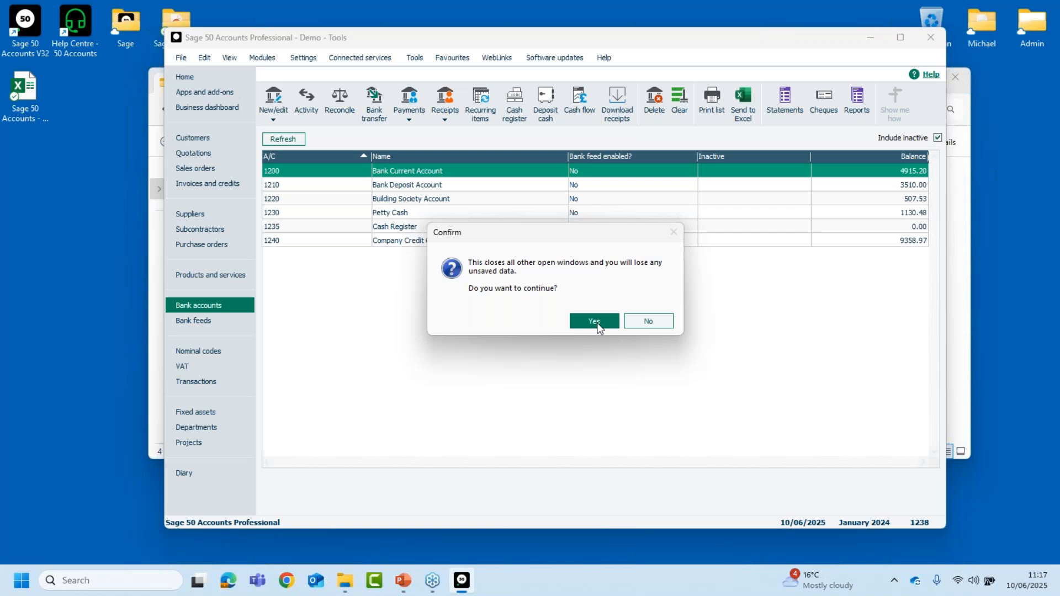
left_click(429, 159)
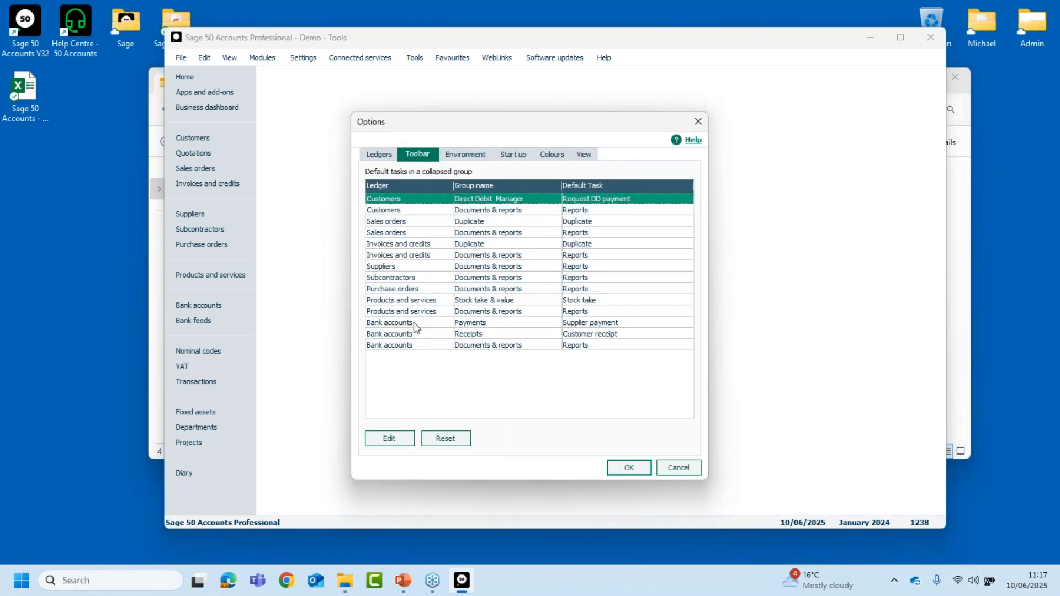
left_click(596, 323)
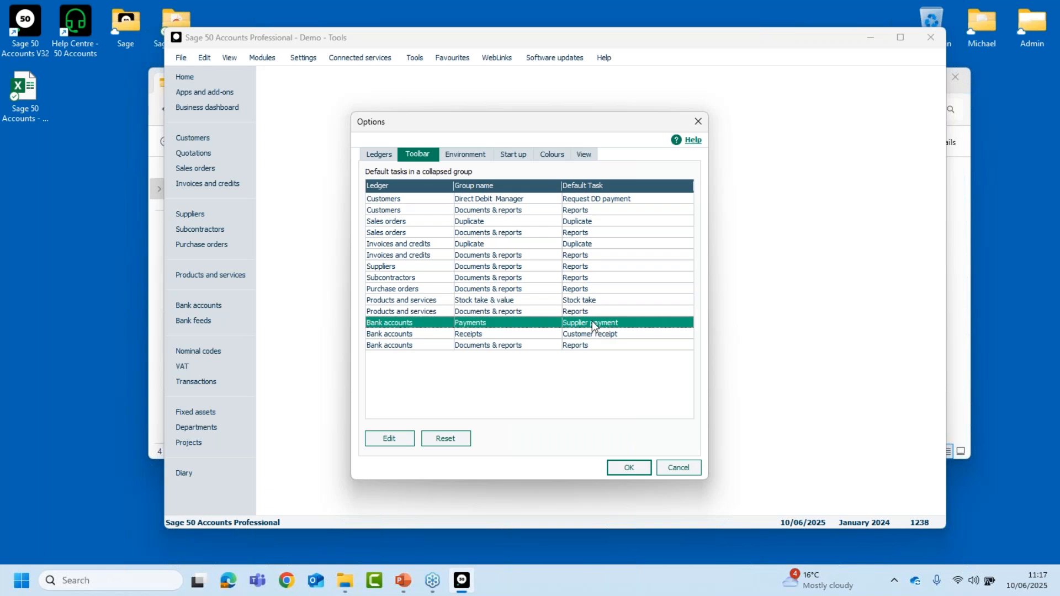
left_click(389, 440)
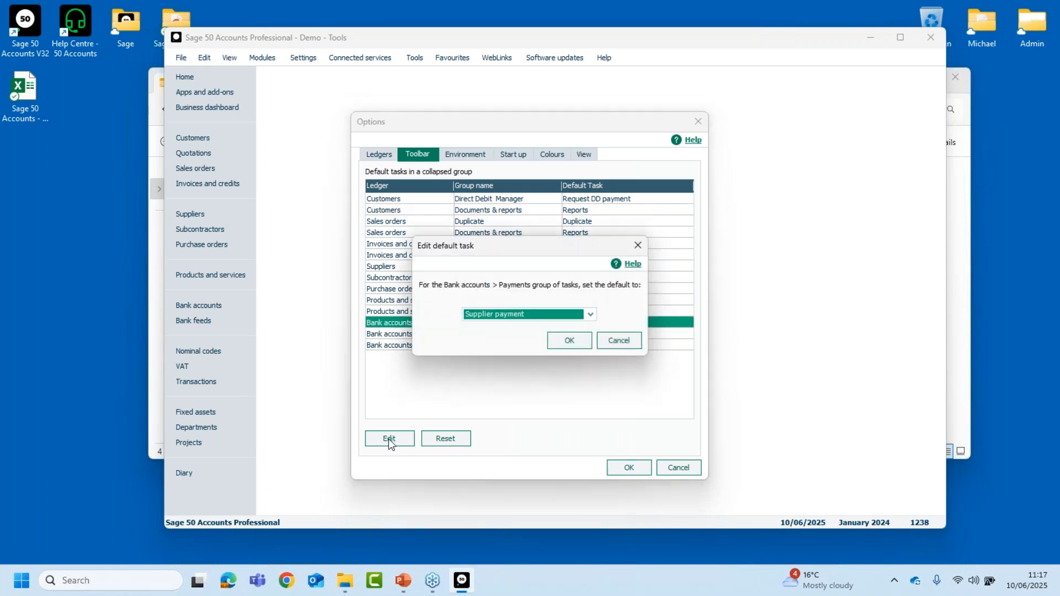
left_click(591, 314)
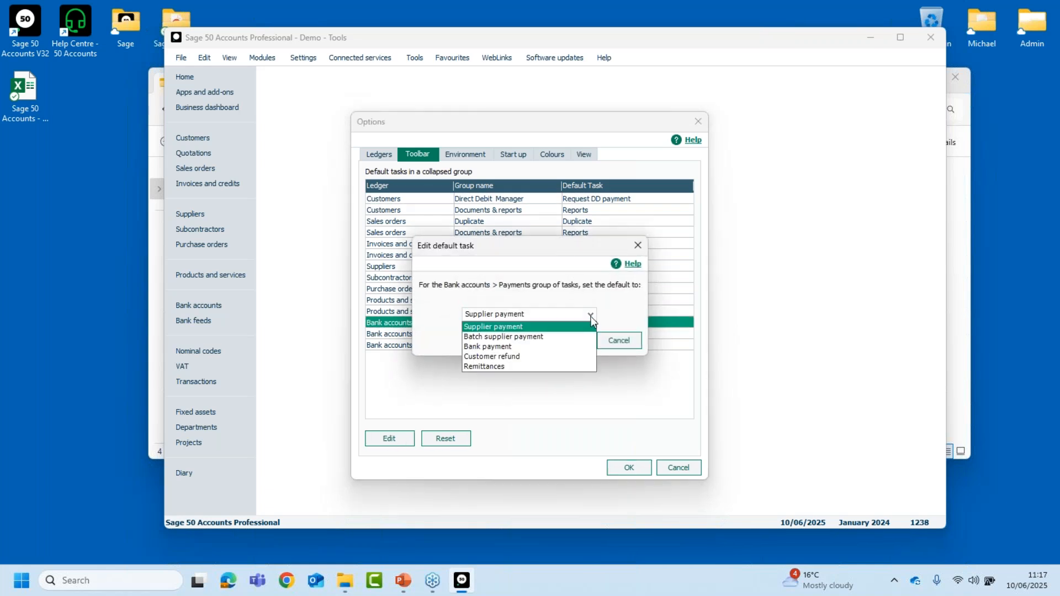
left_click(500, 347)
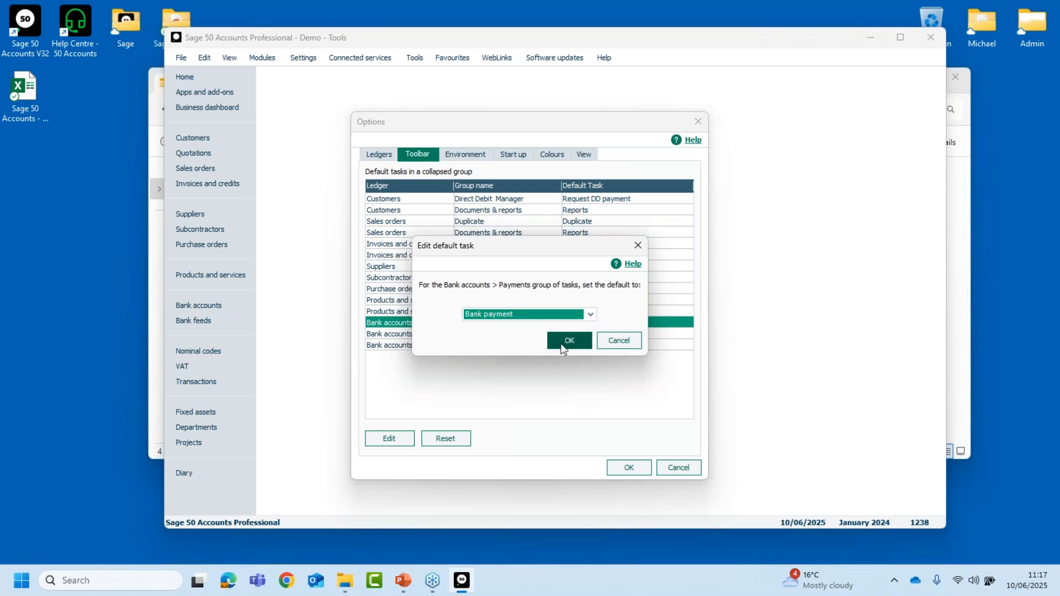
left_click(566, 342)
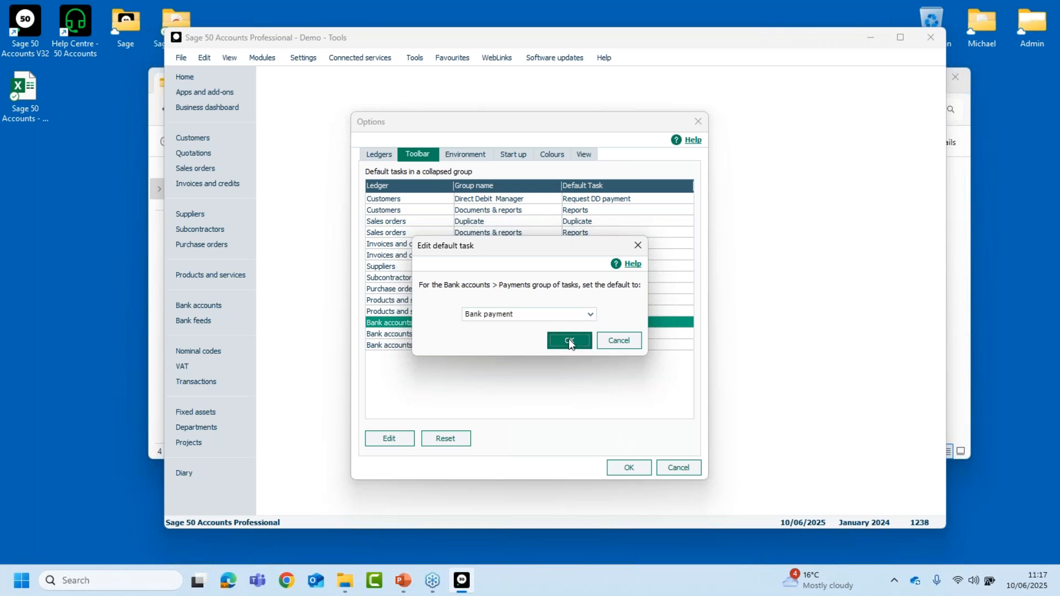
left_click(632, 468)
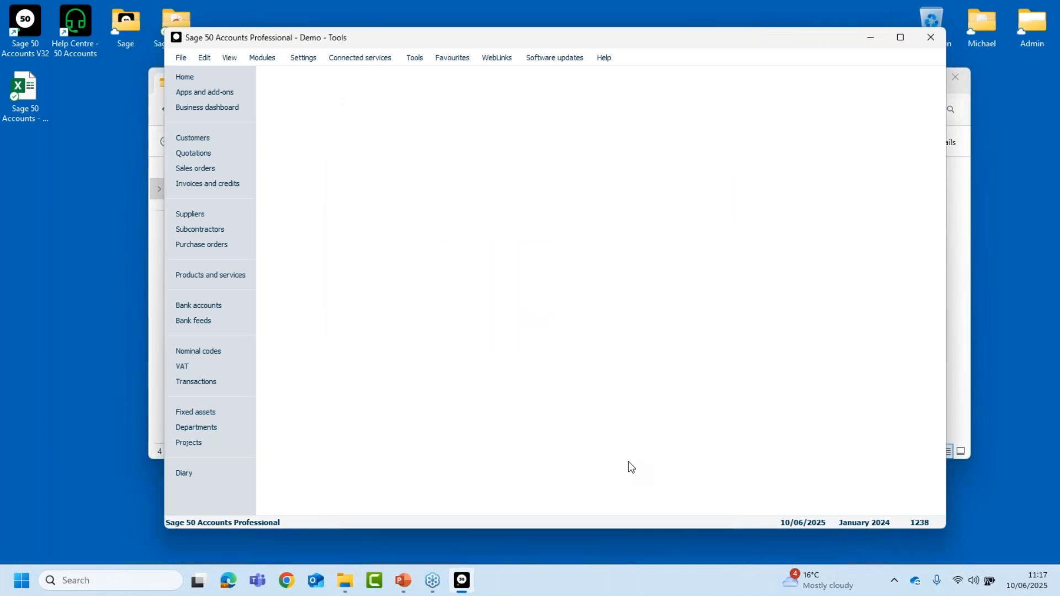
Check the new default task of the Payments group in Bank accounts by opening its form, and close the form without saving
left_click(217, 303)
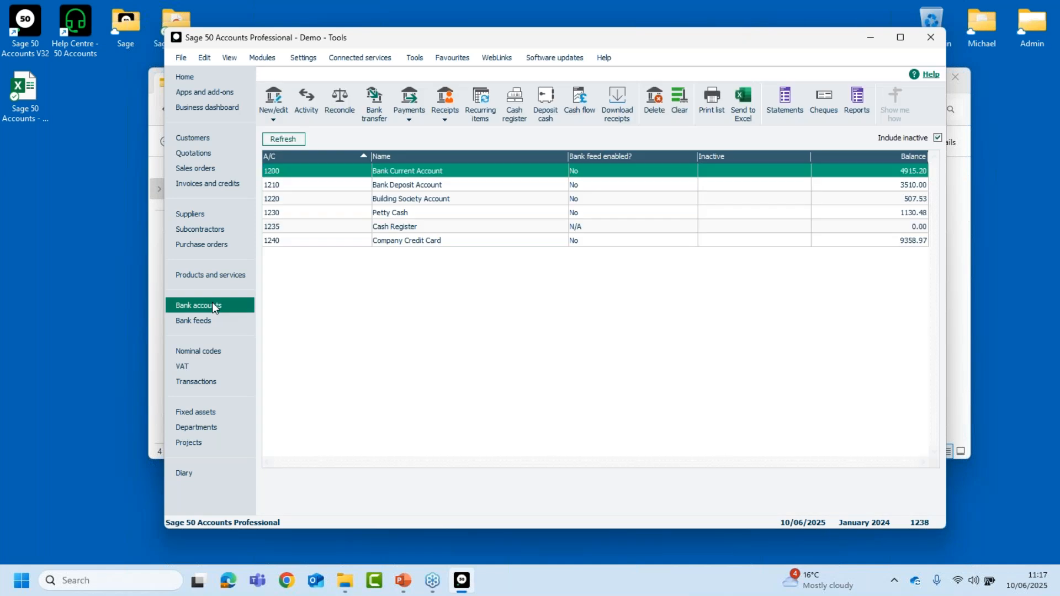
left_click(418, 118)
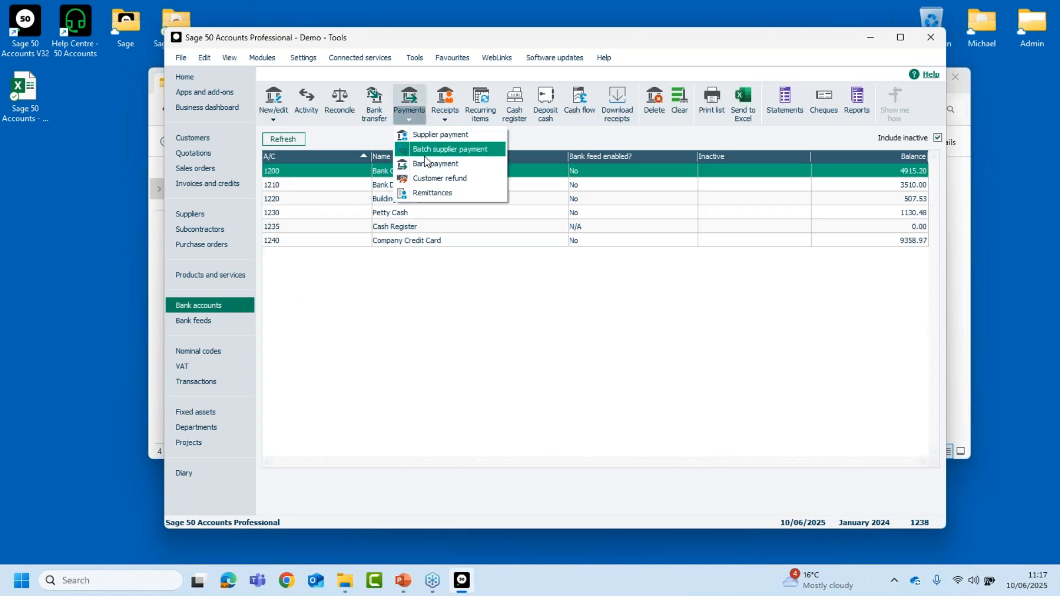
left_click(424, 100)
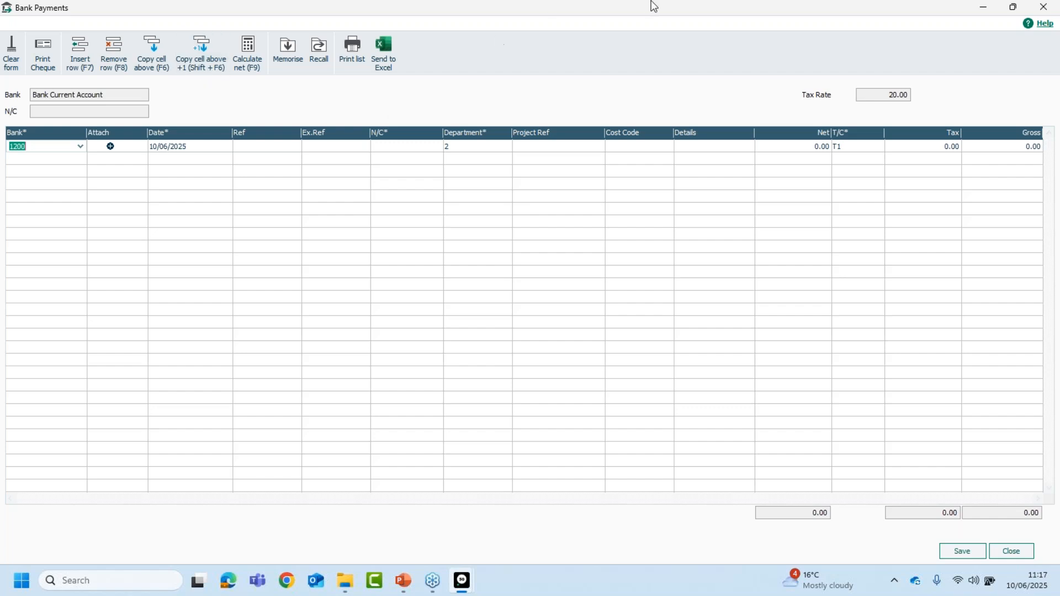
left_click(1044, 6)
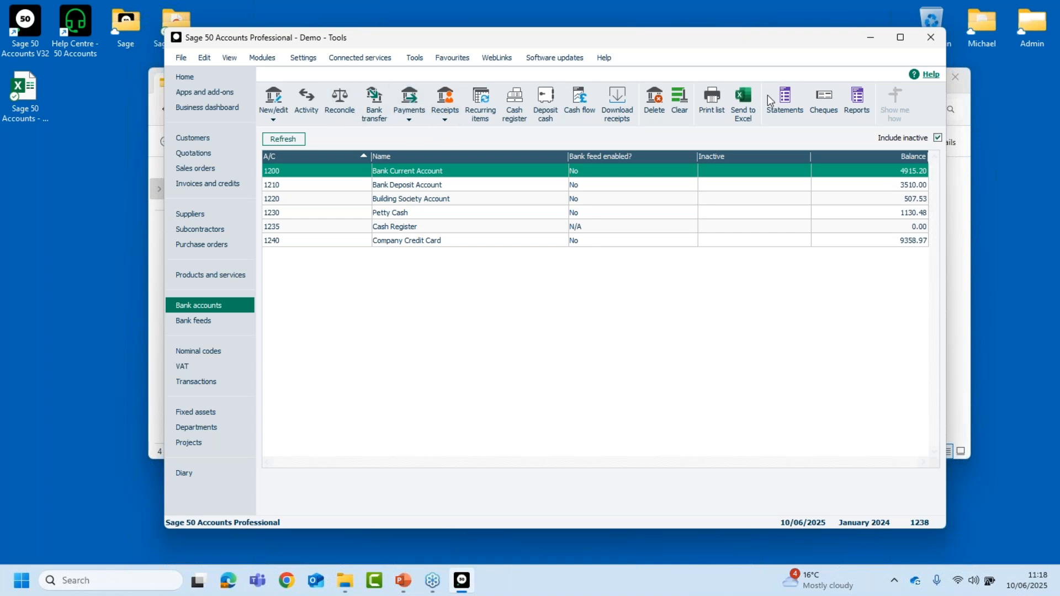
Hide the Cheques task from the Bank accounts toolbar and maximise the program window
right_click(827, 103)
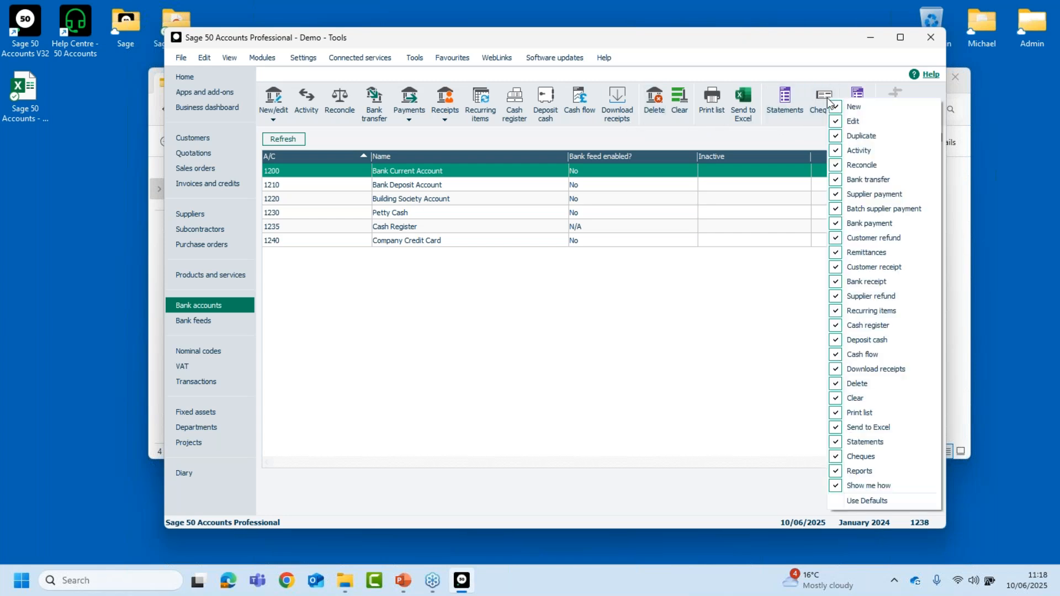
left_click(857, 457)
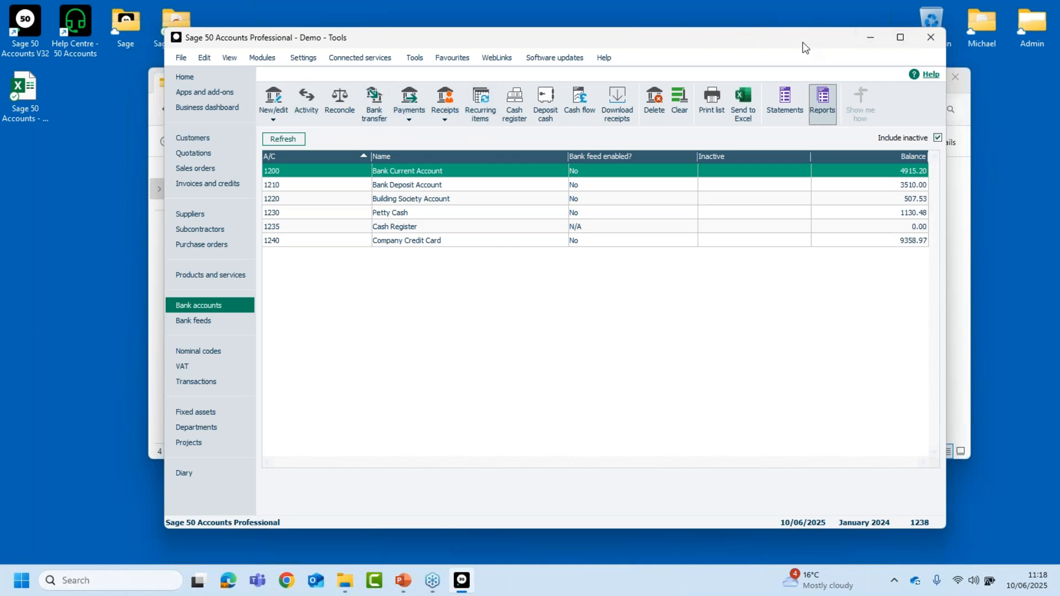
left_click(900, 39)
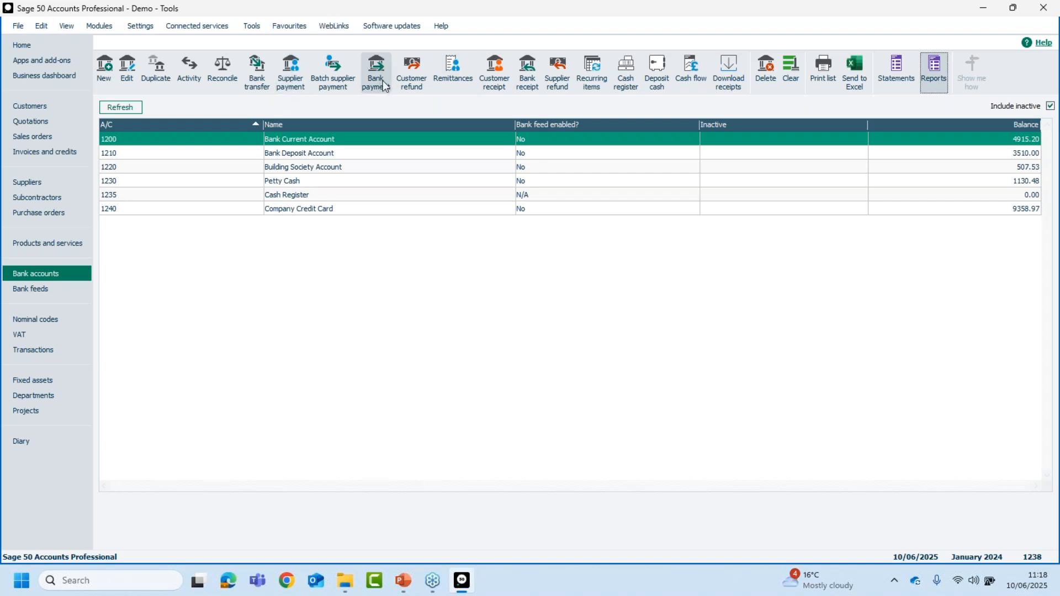
Open the program options, closing all other windows, and review the toolbar default tasks and the Environment settings
left_click(253, 26)
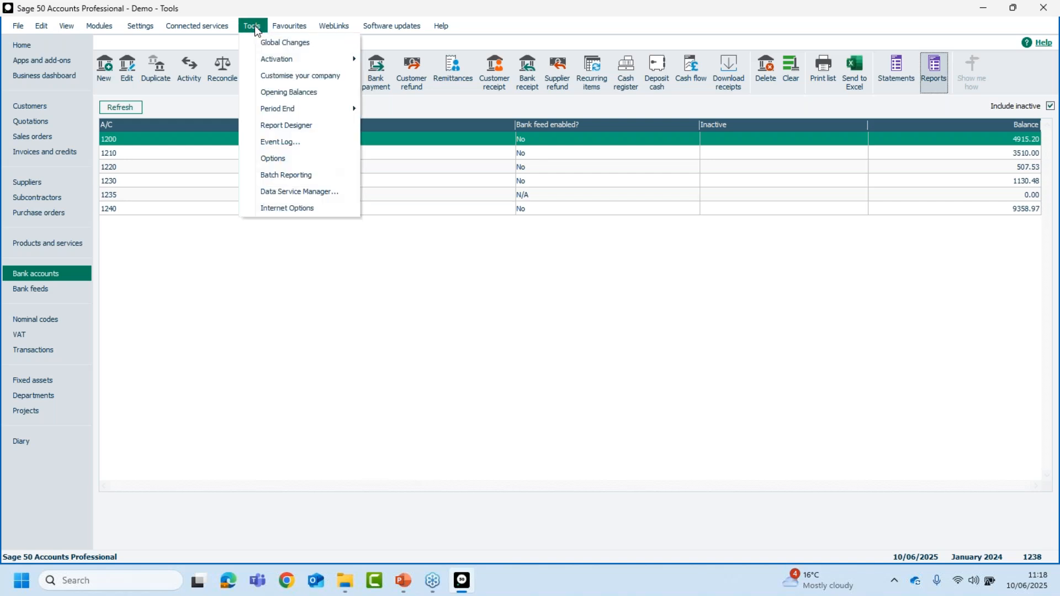
left_click(272, 159)
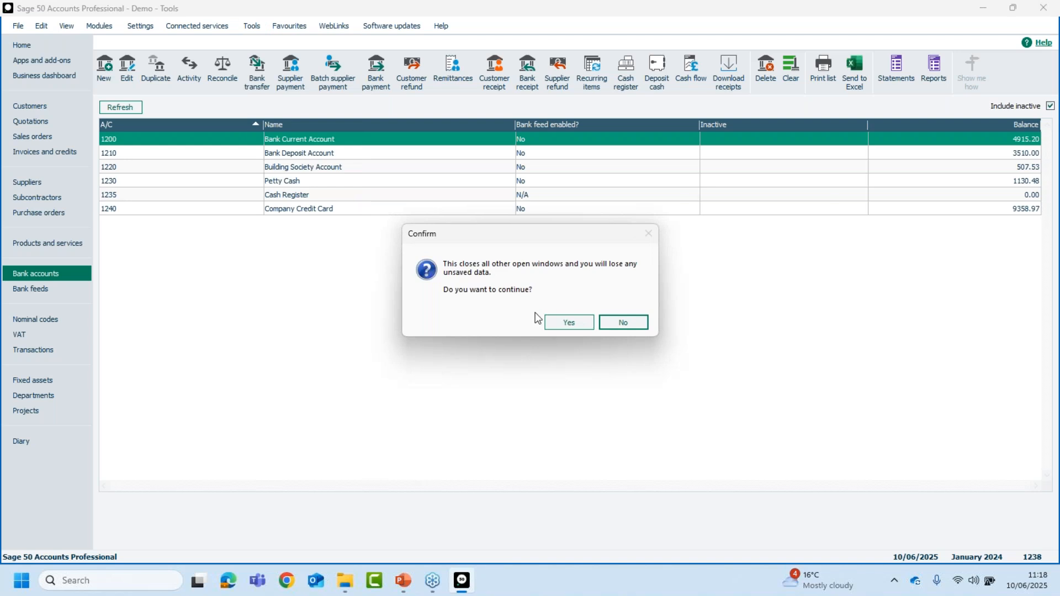
left_click(557, 320)
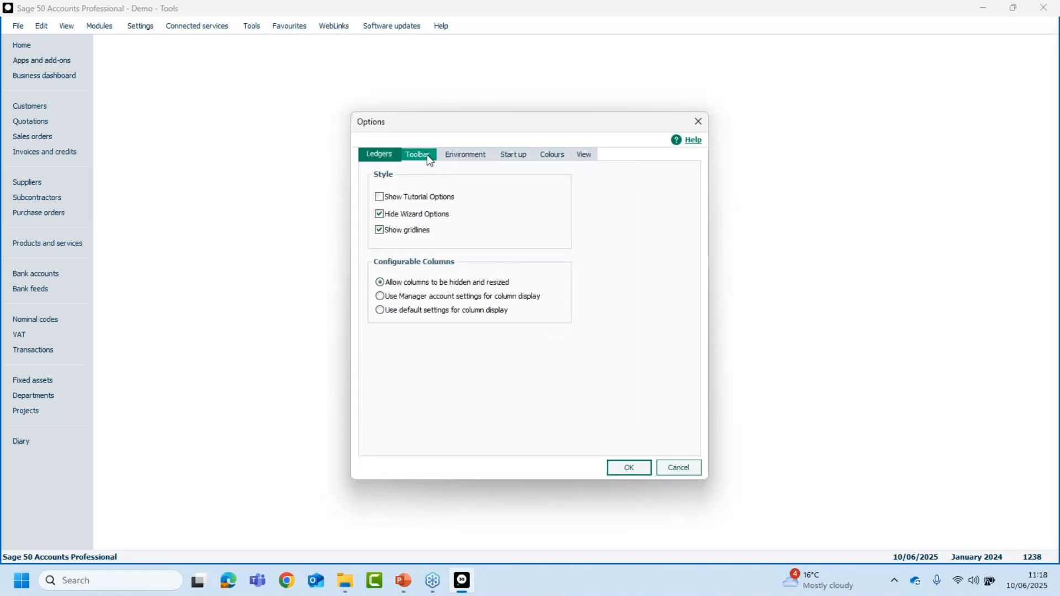
left_click(426, 155)
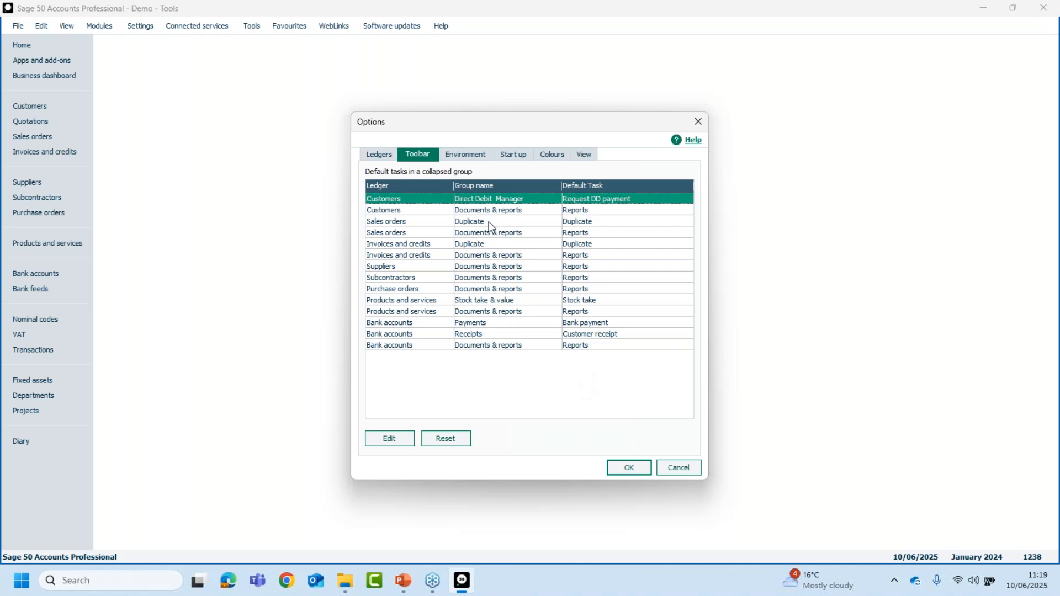
left_click(467, 160)
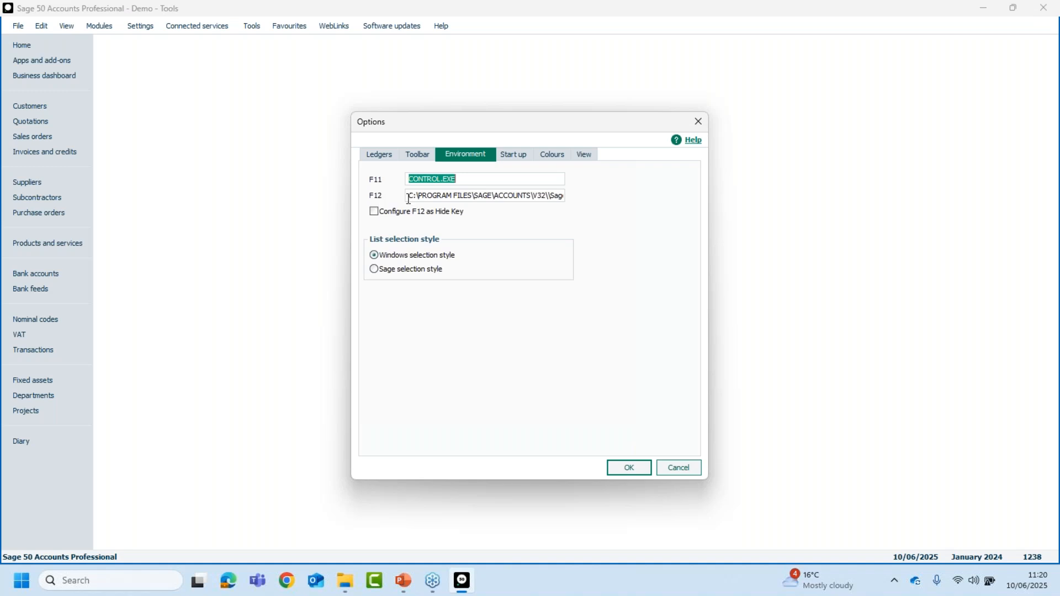
Switch to Chrome, search the Sage Help Centre for "f12" and open the article "Open a webpage from within Sage 50 Accounts"
left_click(291, 584)
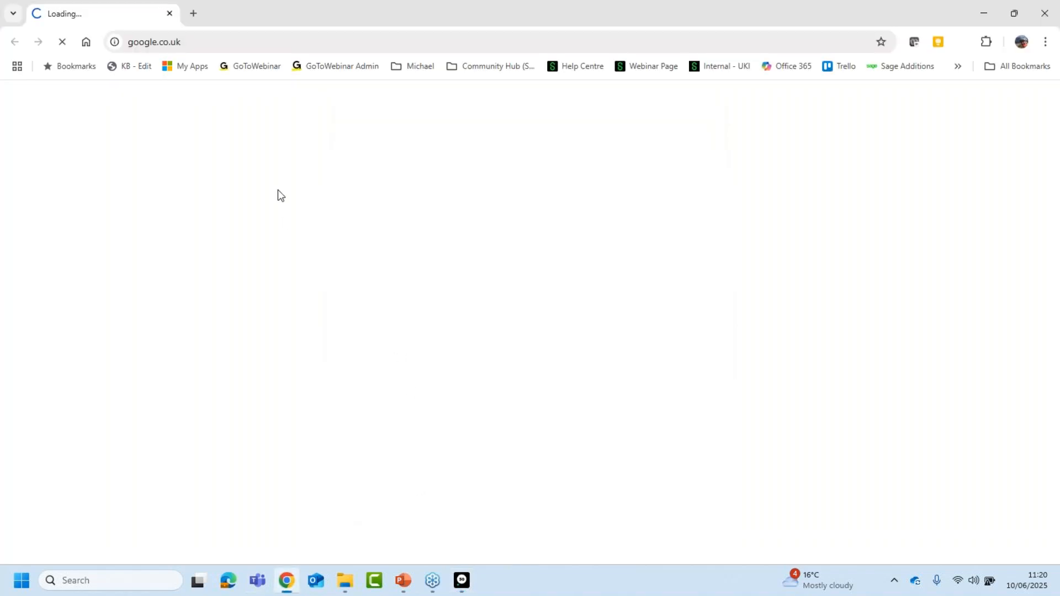
left_click(586, 67)
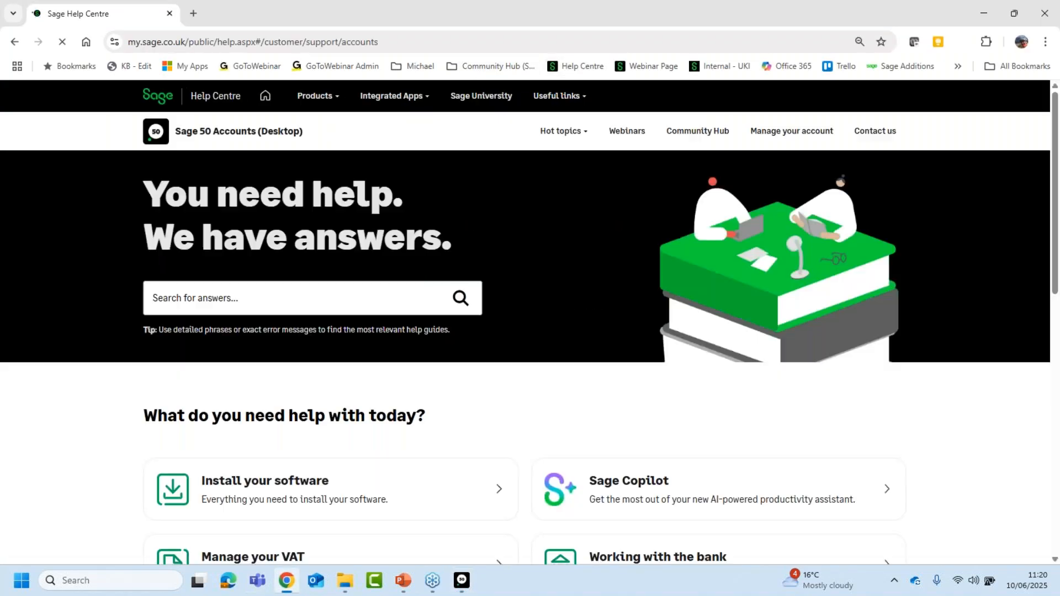
left_click(237, 300)
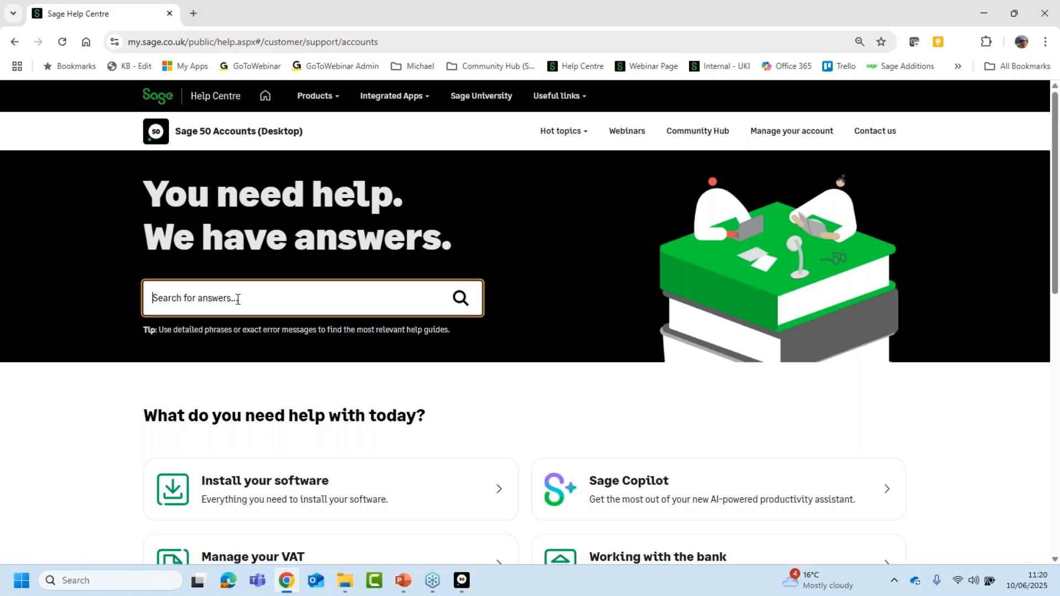
type("f12")
key("Return")
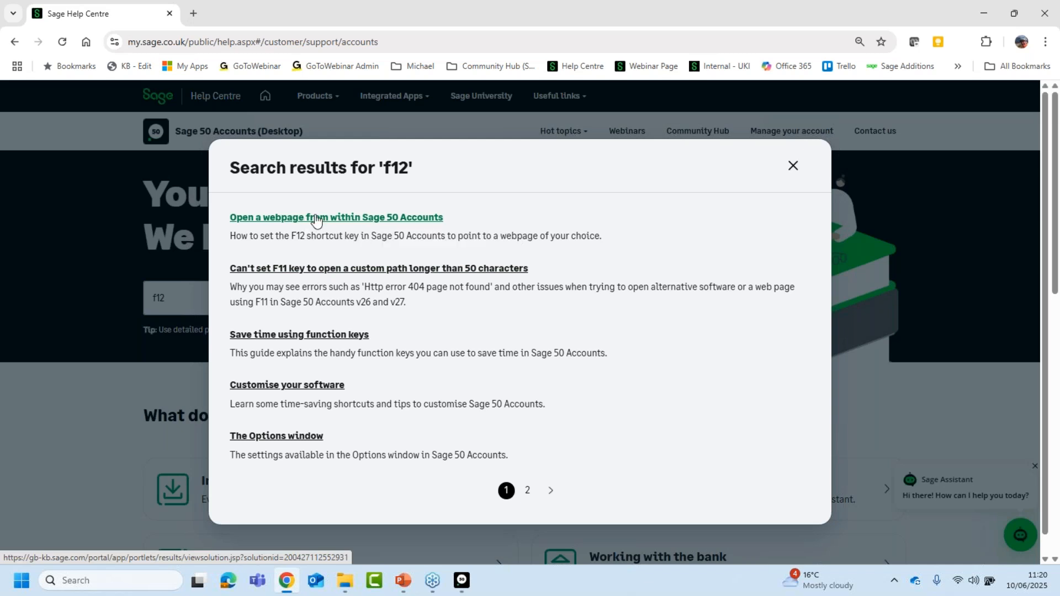
left_click(348, 221)
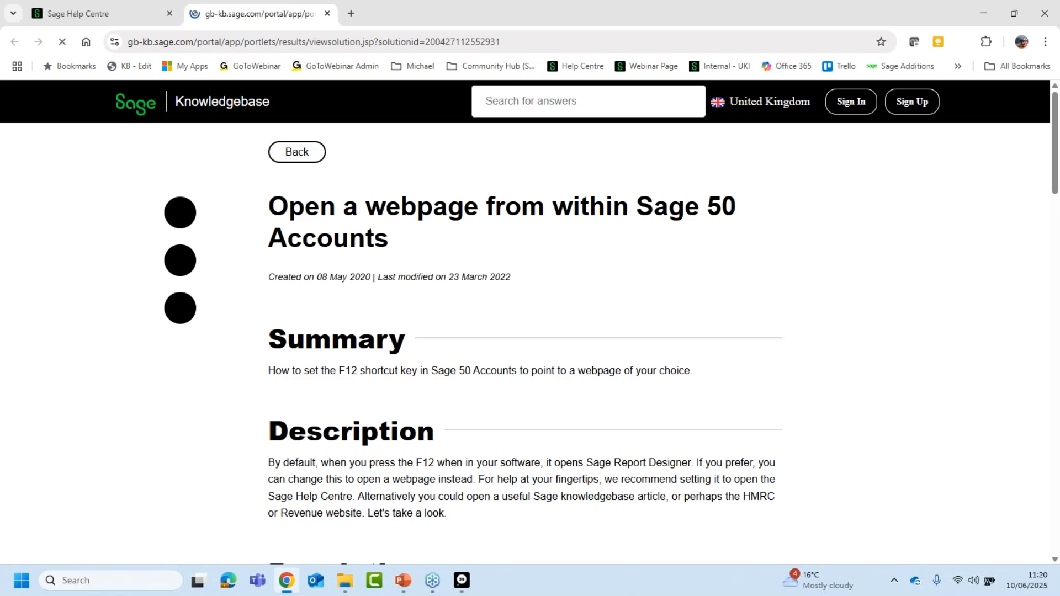
Copy the full F12 command for the UK tax code guide from the article's Resolution section
scroll(445, 323, "down", 7)
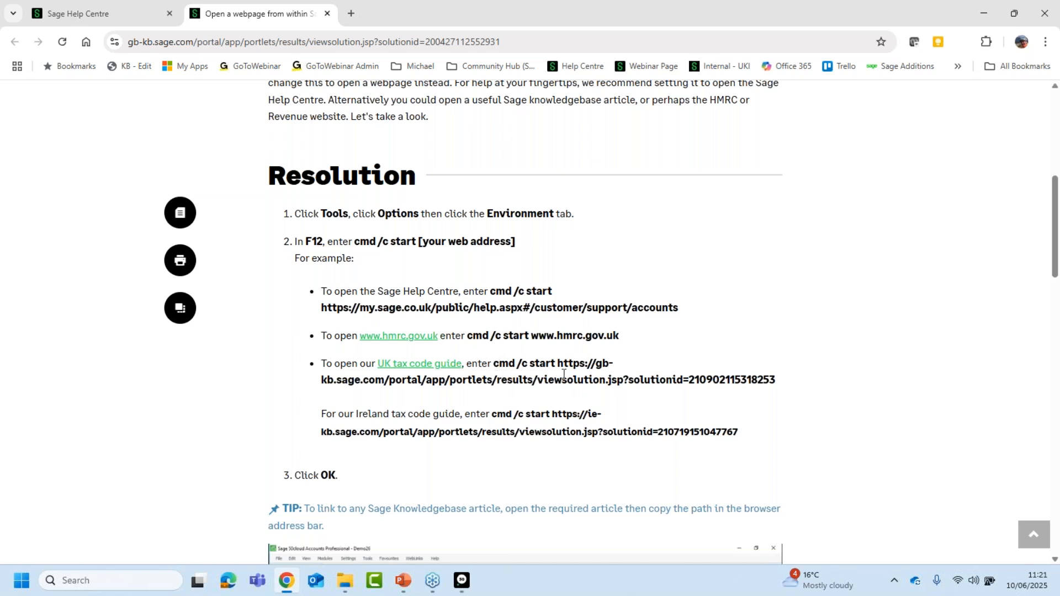
left_click_drag(782, 382, 494, 364)
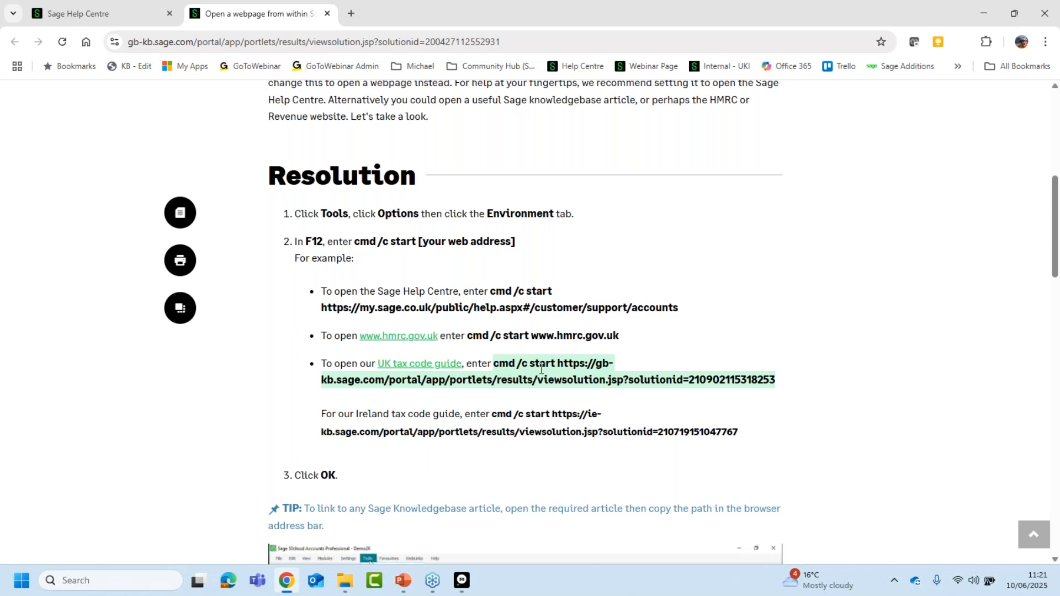
right_click(547, 369)
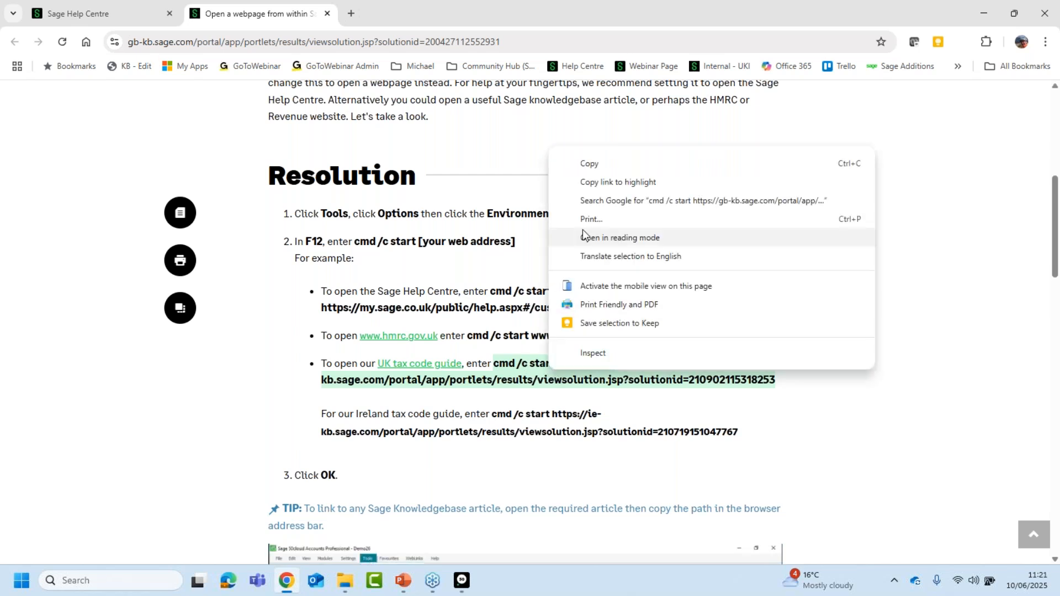
left_click(593, 164)
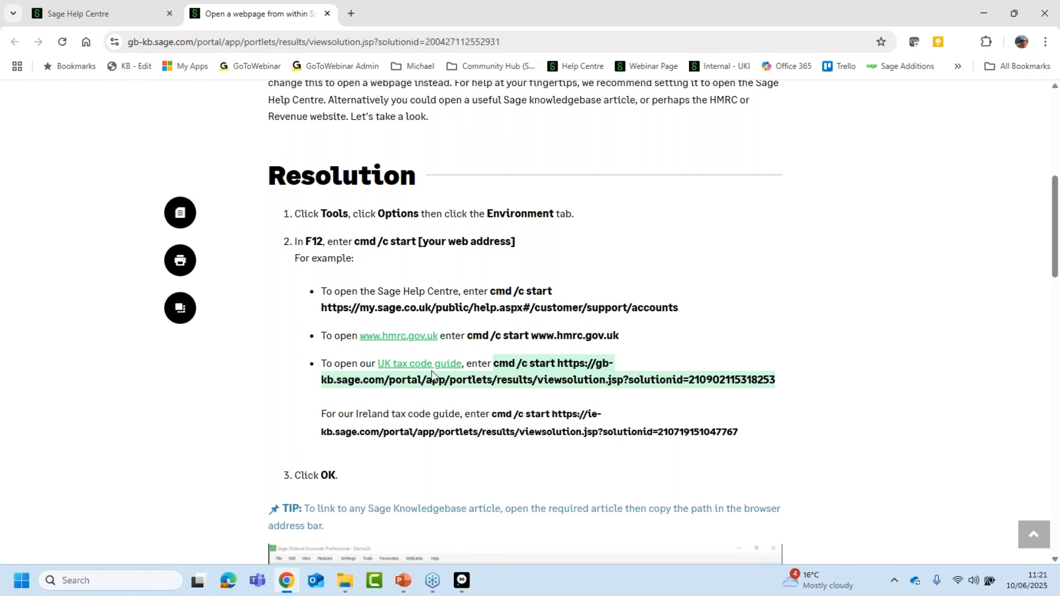
mouse_move(467, 584)
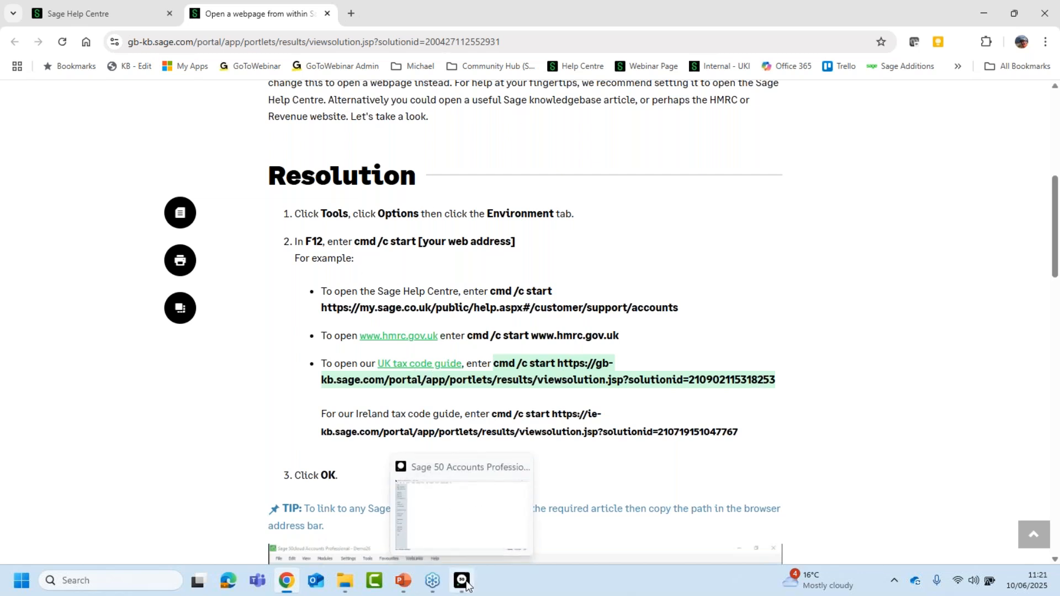
right_click(541, 374)
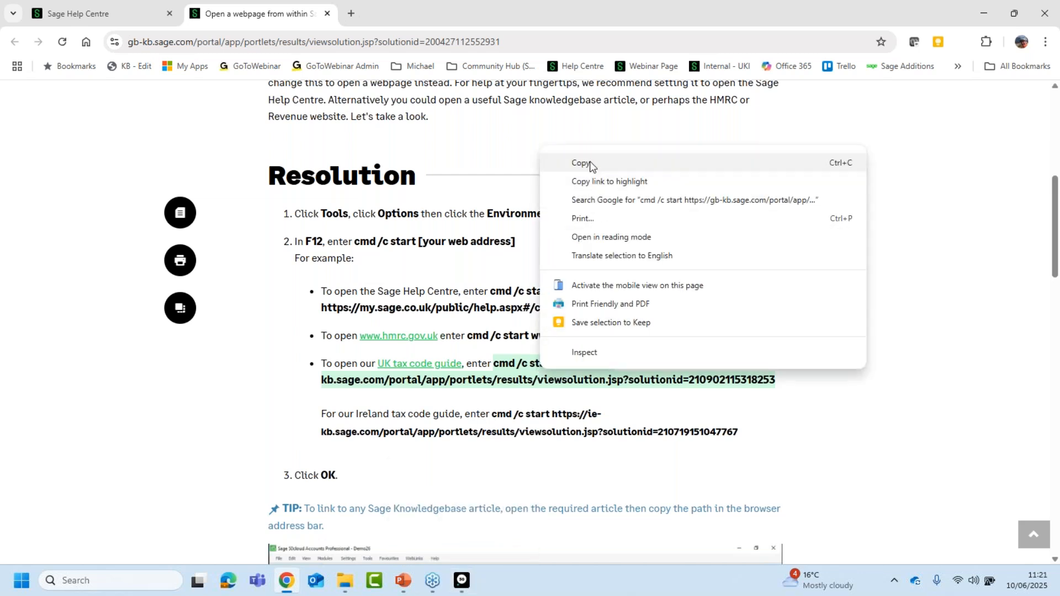
left_click(588, 165)
left_click(461, 580)
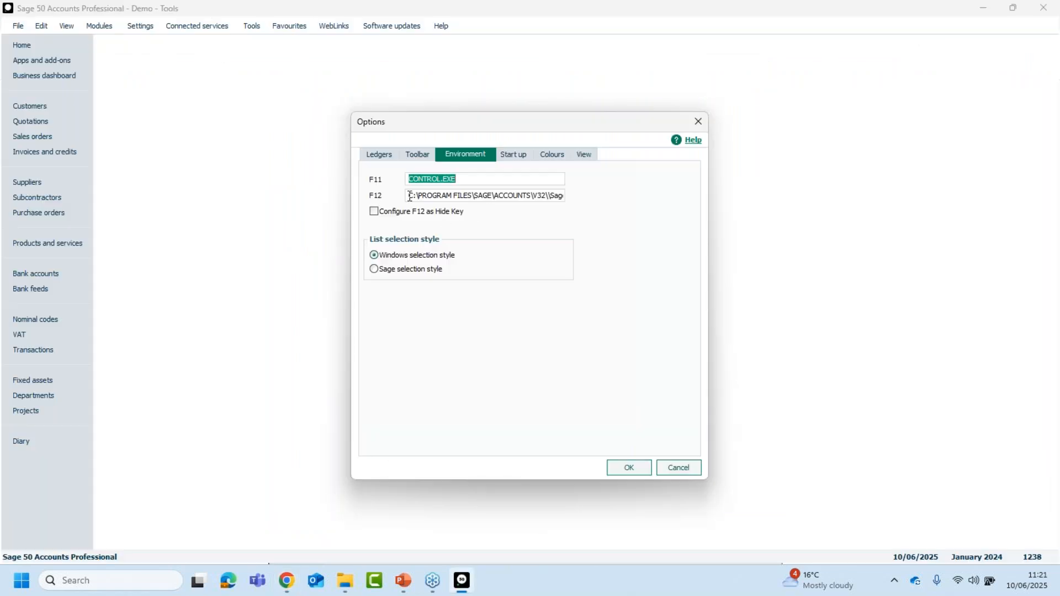
left_click_drag(407, 196, 575, 201)
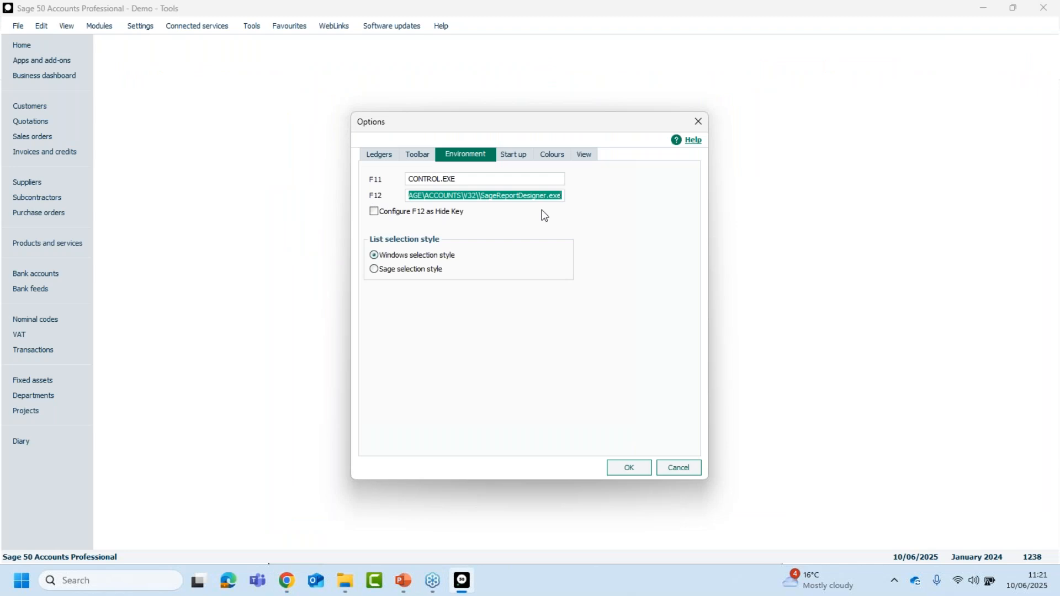
key("BackSpace")
key("ctrl+v")
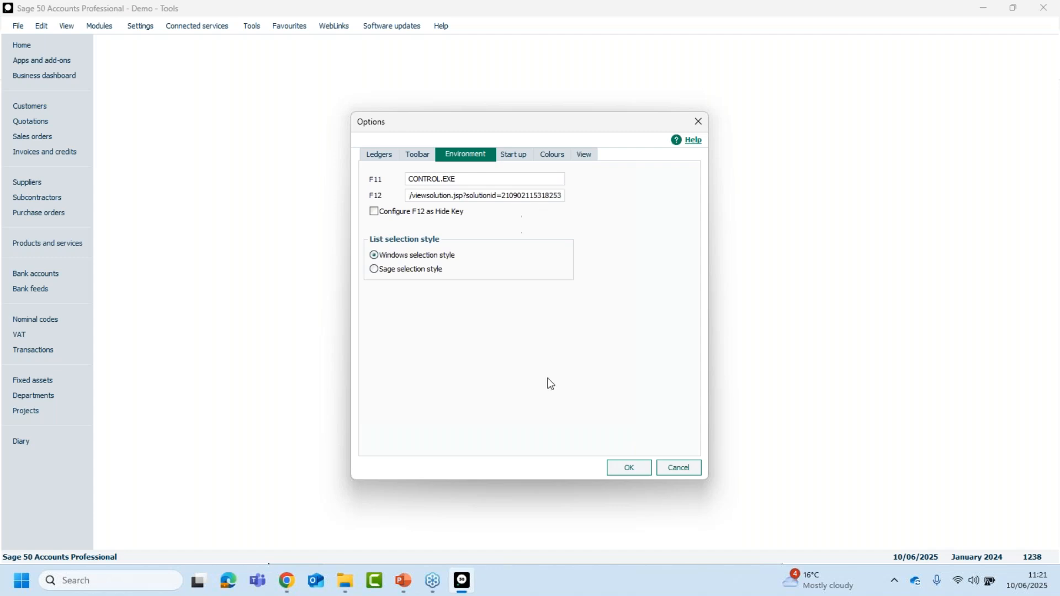
left_click(629, 470)
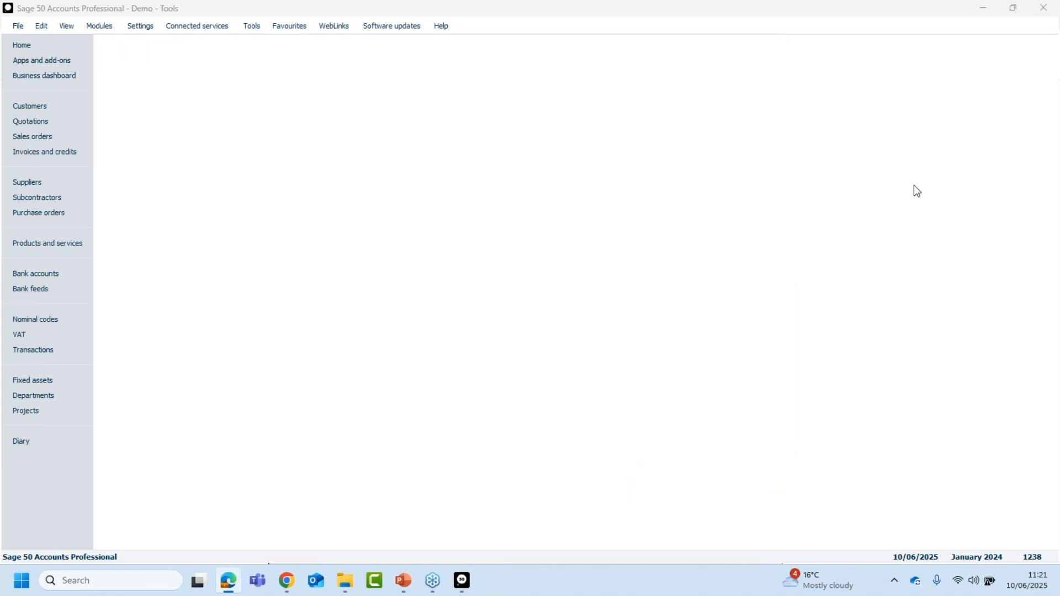
View the UK tax code guide opened by the F12 shortcut in a maximised browser window, and minimise it
left_click_drag(1059, 97, 589, 32)
double_click(589, 31)
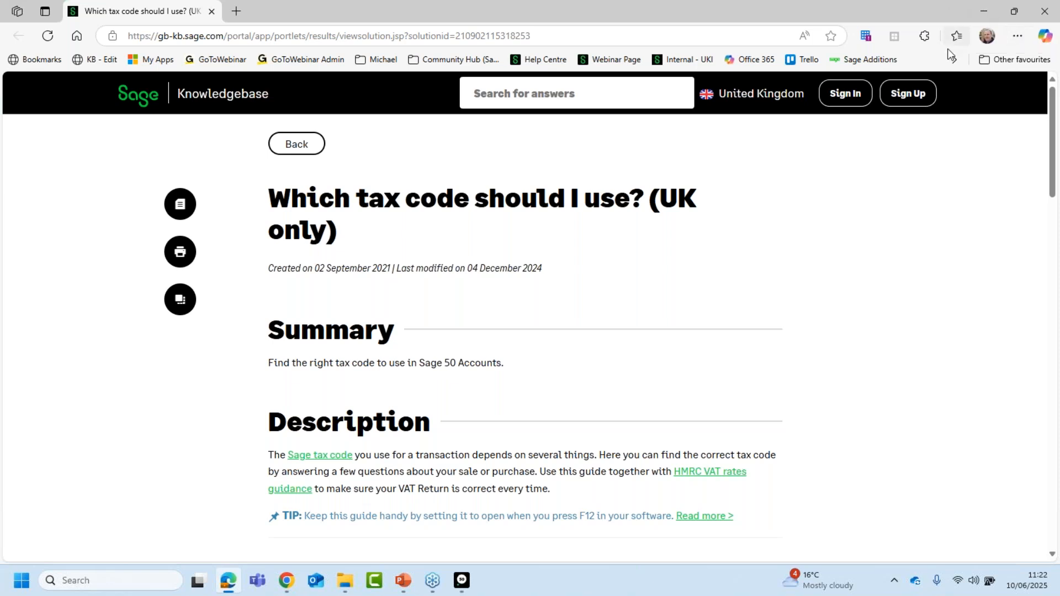
left_click(978, 13)
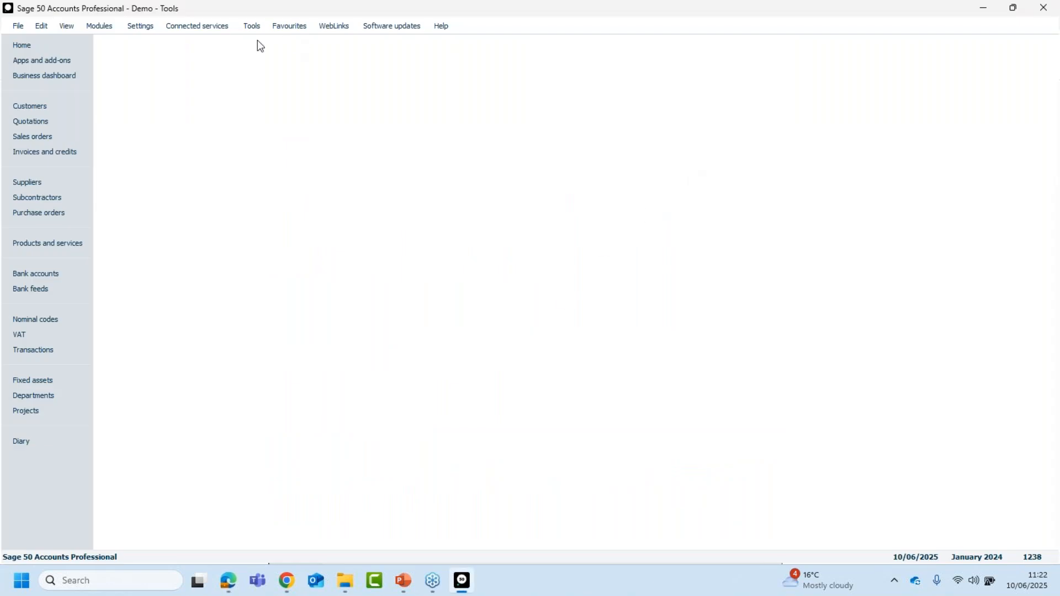
Enable "Configure F12 as Hide Key" in the Environment settings of the program options
left_click(255, 30)
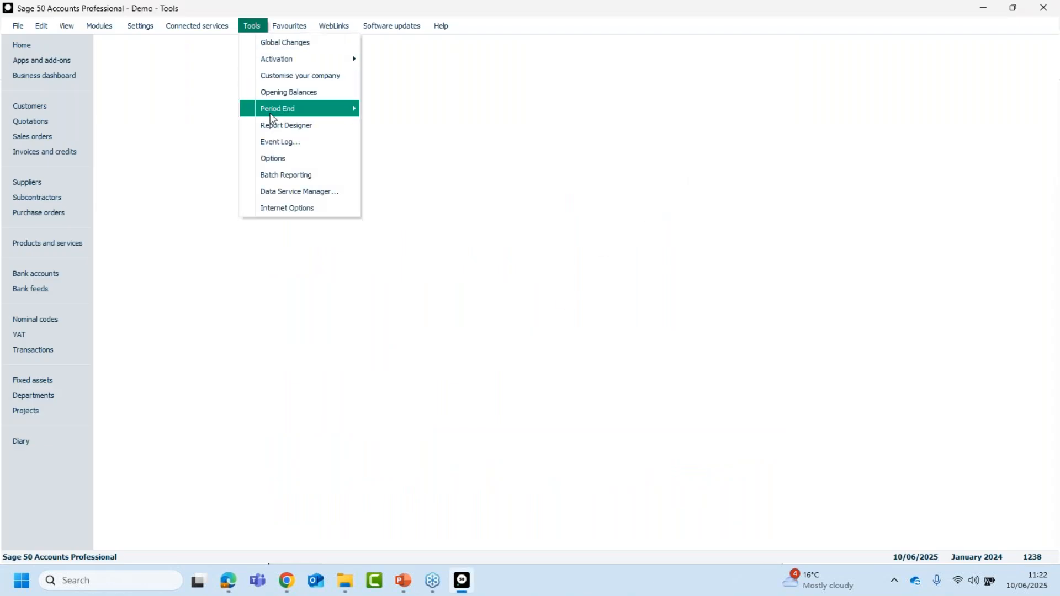
left_click(270, 160)
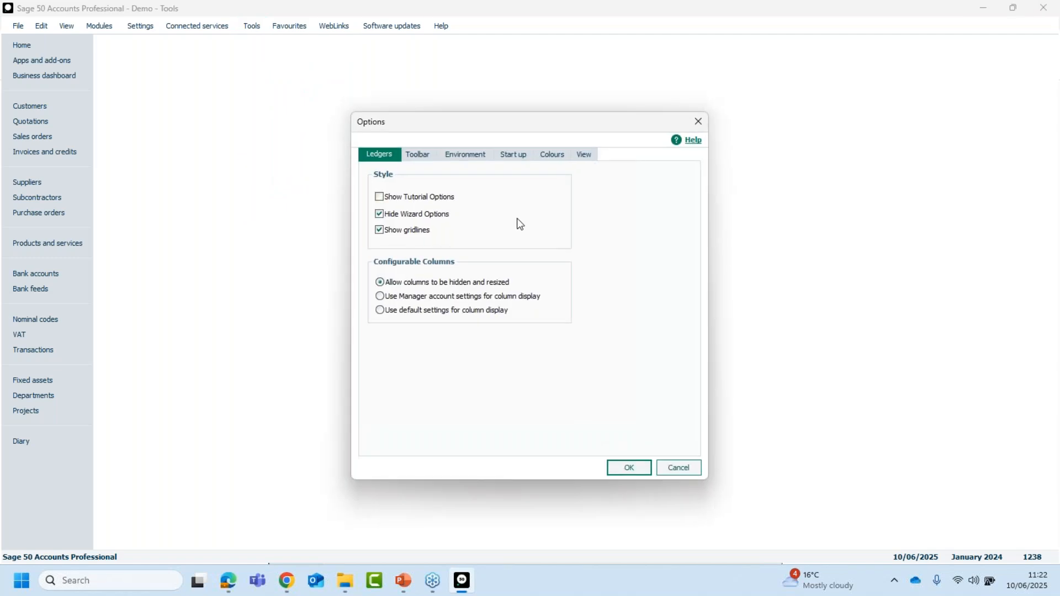
left_click(466, 161)
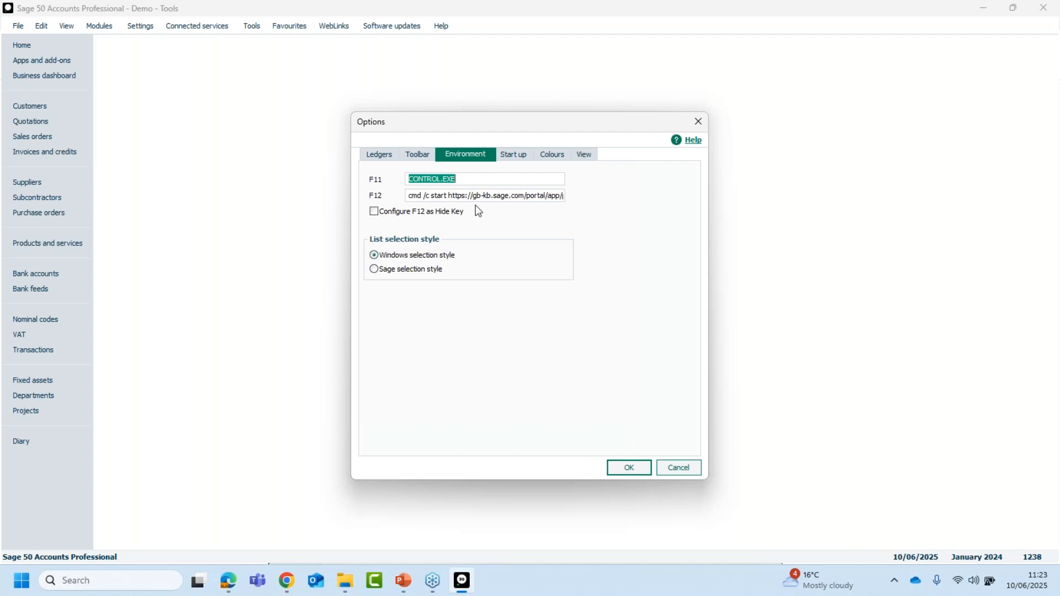
left_click(374, 213)
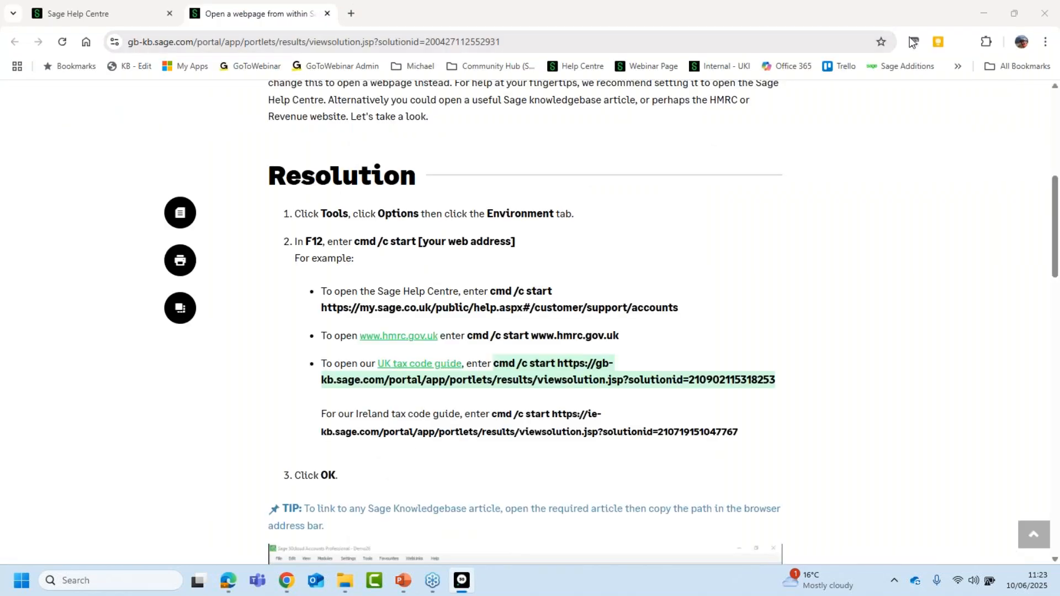
Minimise the browser and file windows left on the desktop, and restore the hidden Sage 50 Accounts by entering the account password
left_click(983, 14)
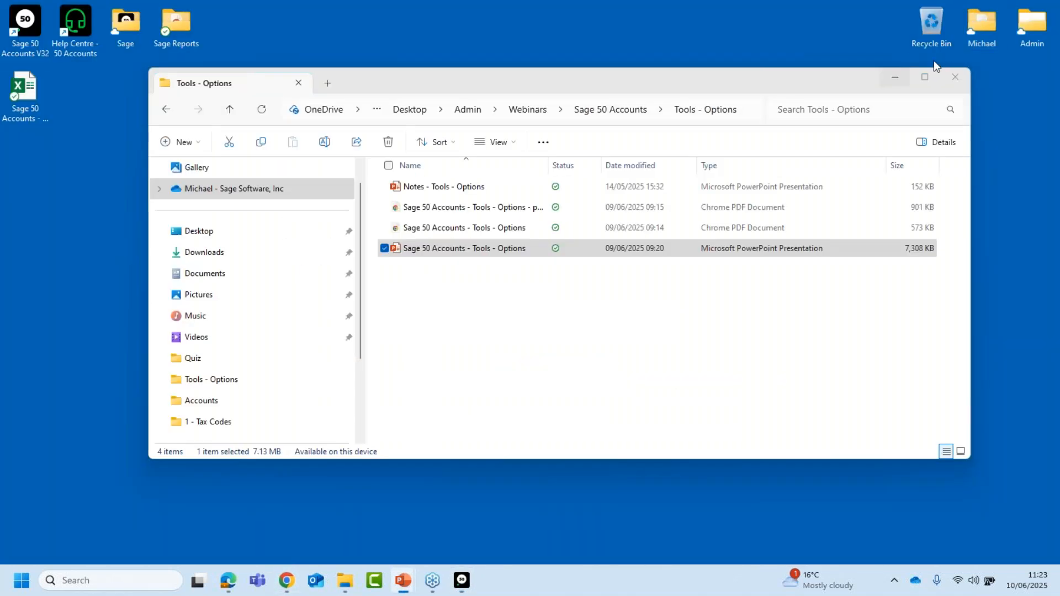
left_click(906, 77)
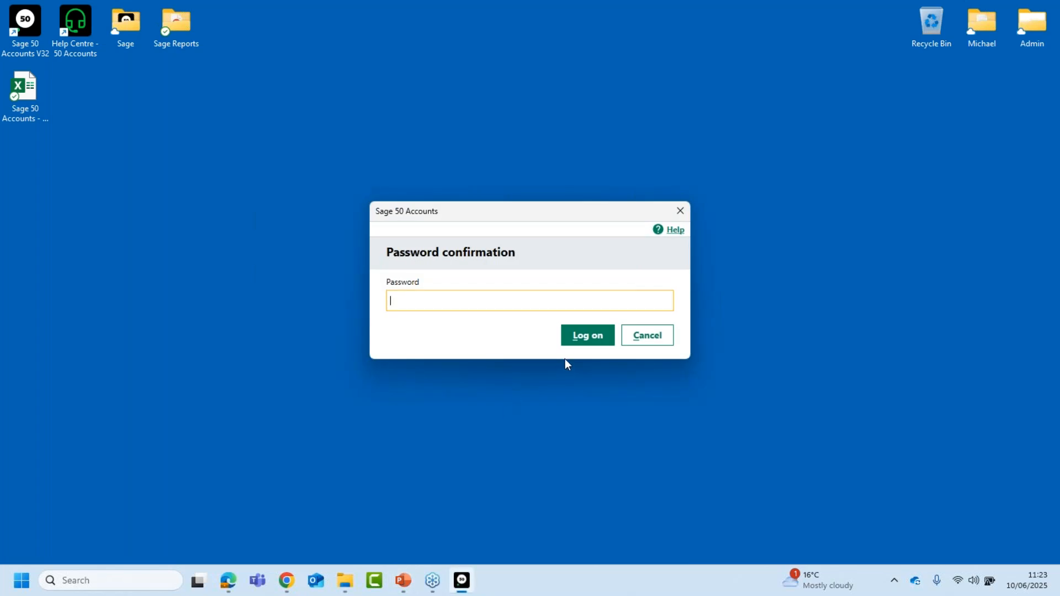
type("**")
key("Return")
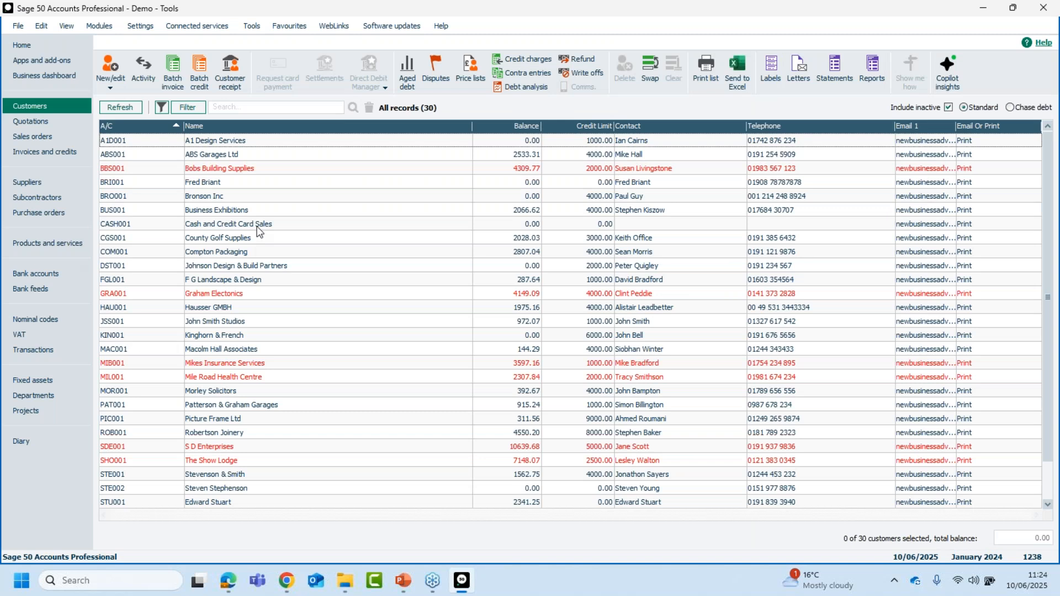
Hide the accounts program once more and log back in with the account password
key("super+d")
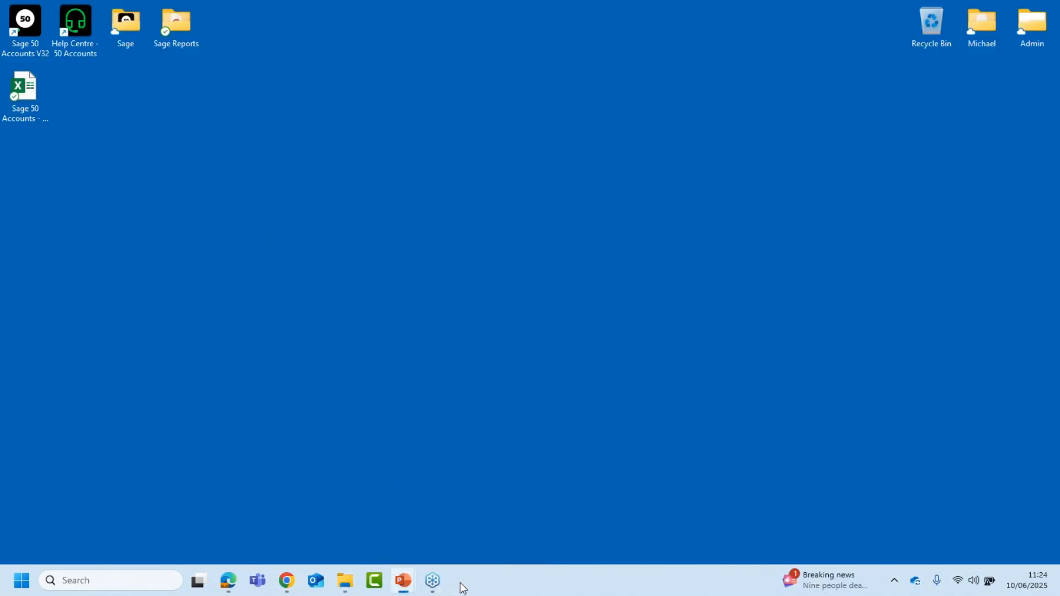
type("••")
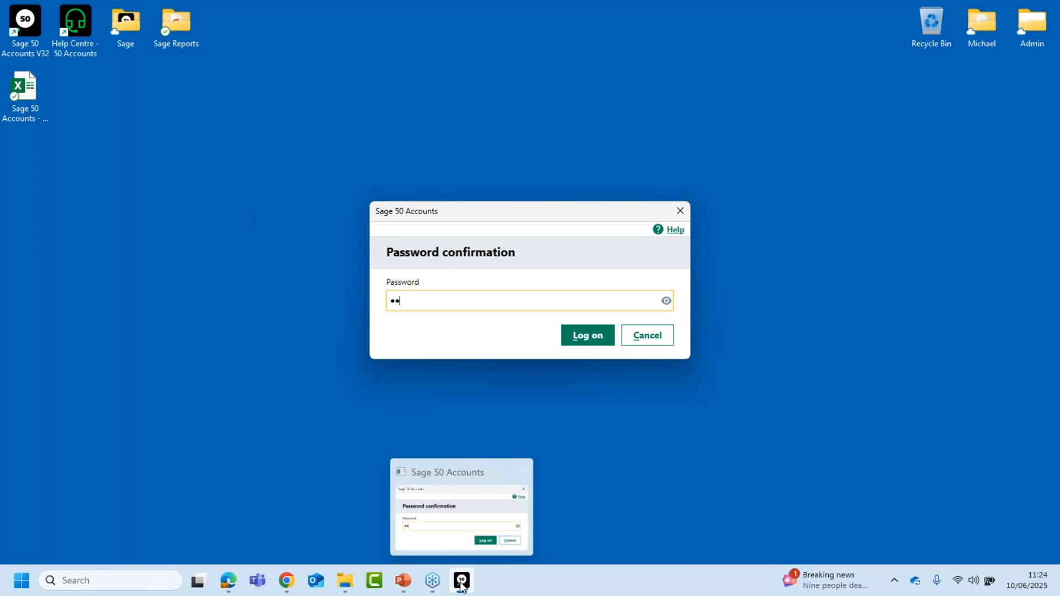
key("Return")
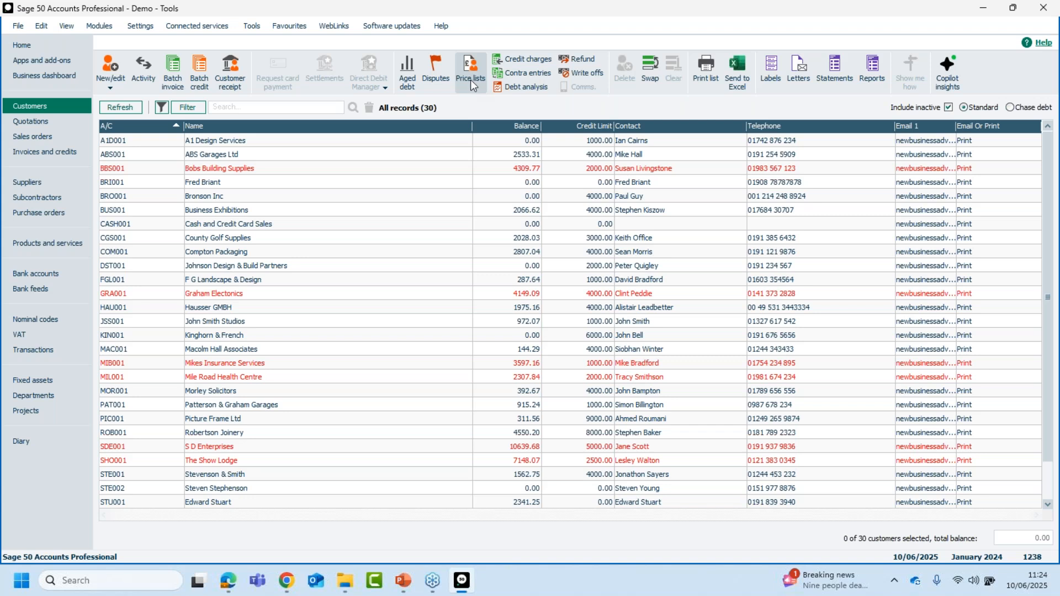
Disable "Configure F12 as Hide Key" in the Environment settings of the program options, and highlight the start of the F12 command
left_click(252, 26)
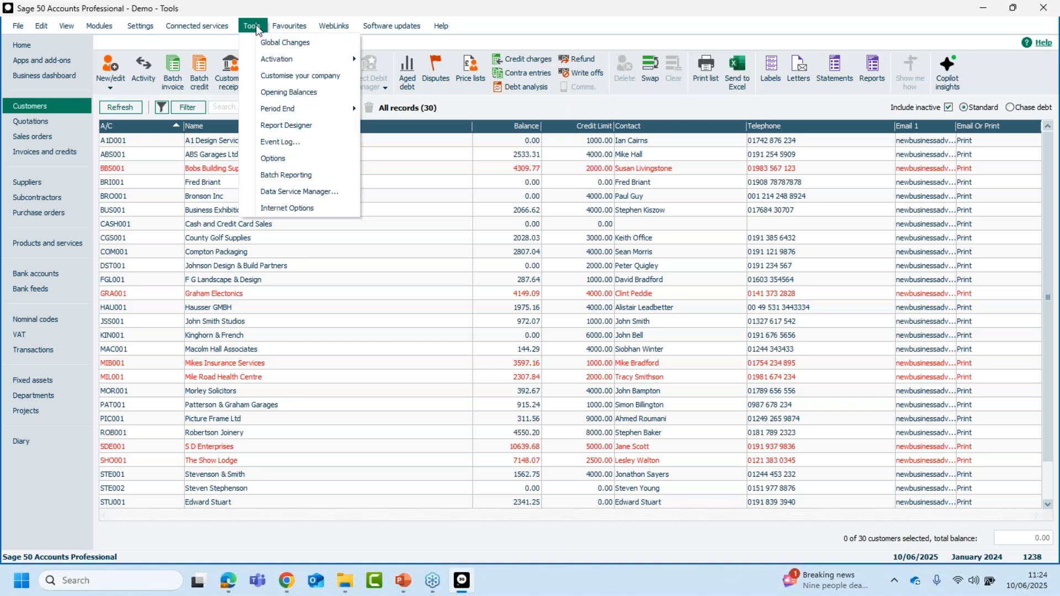
left_click(283, 158)
left_click(579, 322)
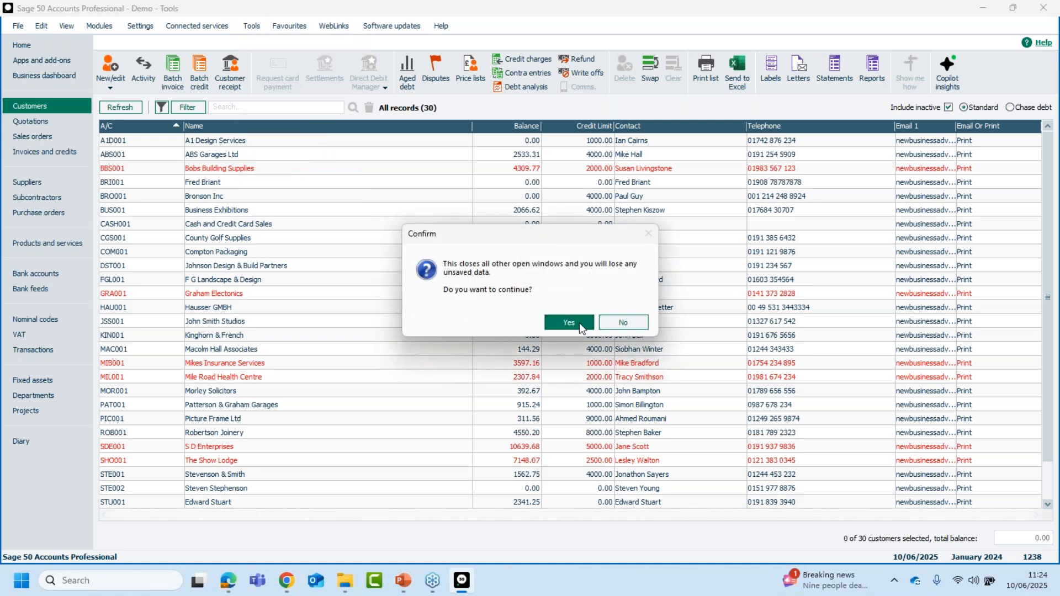
left_click(469, 156)
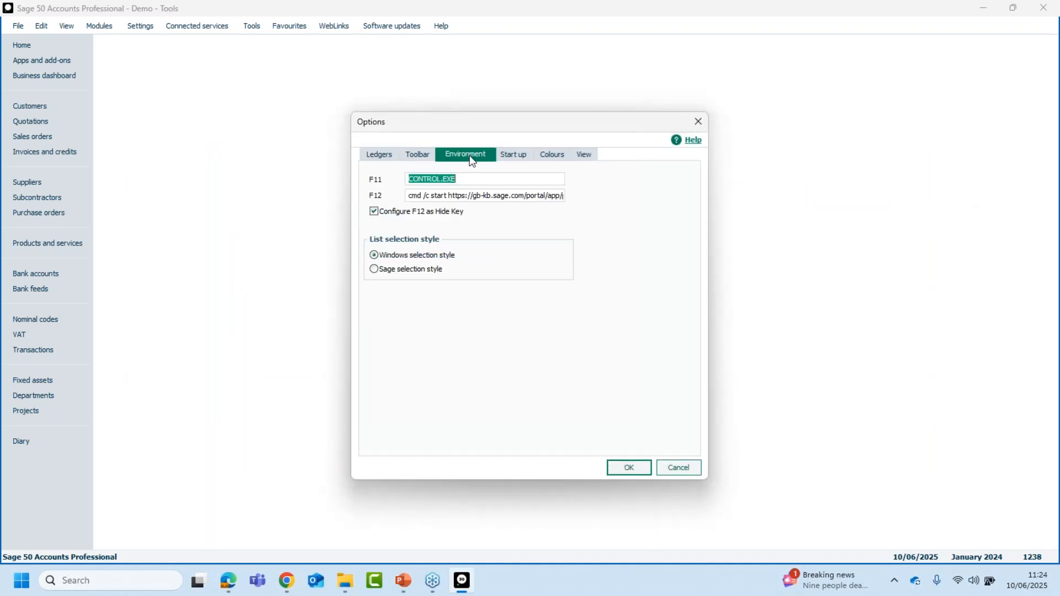
left_click(377, 213)
left_click_drag(451, 198, 402, 200)
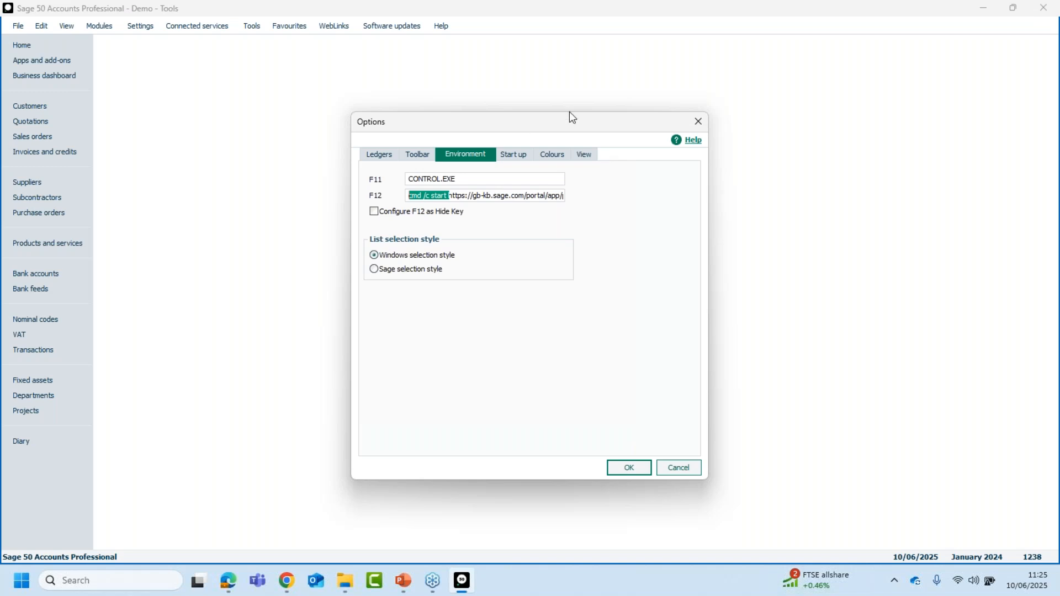
left_click_drag(445, 197, 450, 197)
Keep "Windows selection style" as the list selection style and save the options
left_click(390, 275)
left_click(375, 257)
left_click(633, 468)
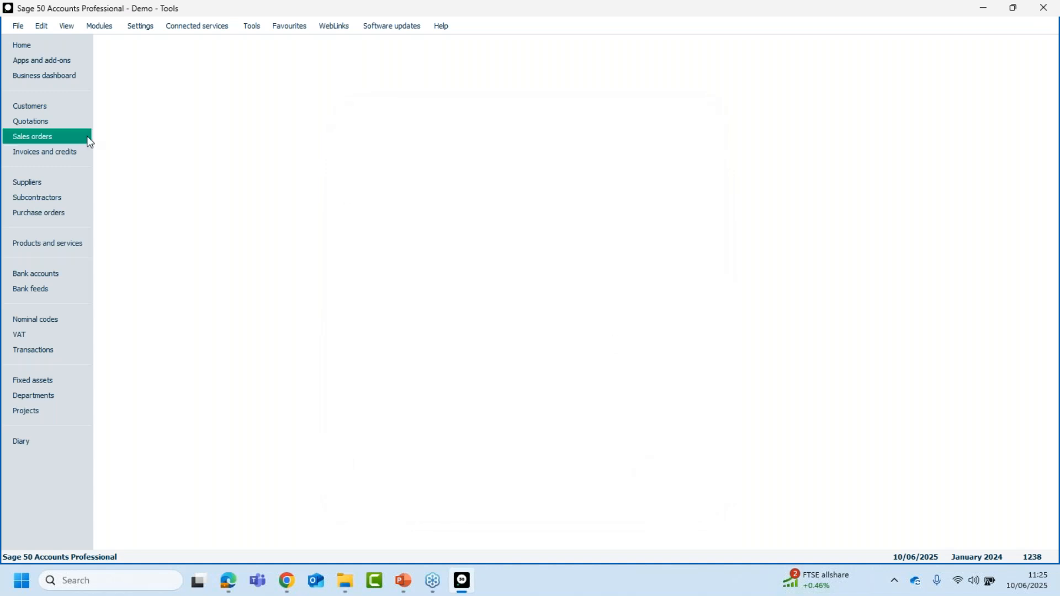
Open the customer list and select various customers one at a time, from ABS Garages Ltd to F G Landscape & Design
left_click(61, 105)
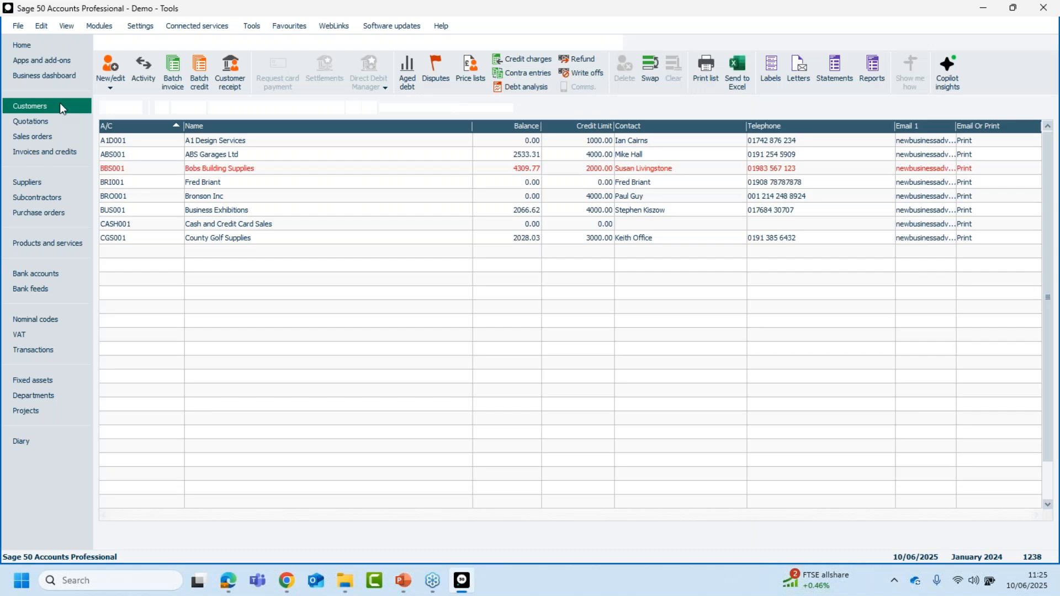
left_click(287, 156)
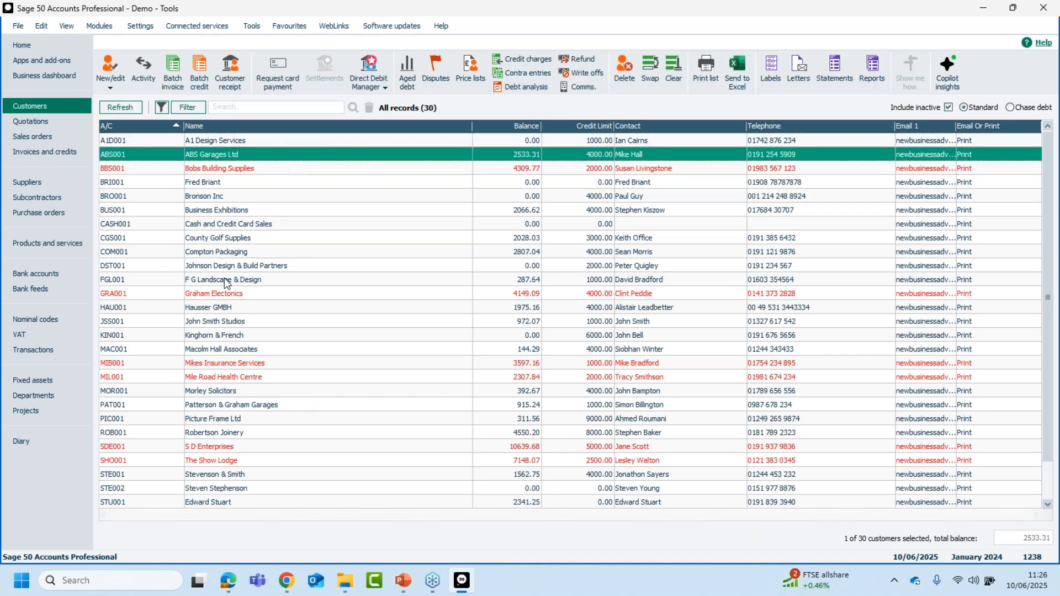
left_click(253, 237)
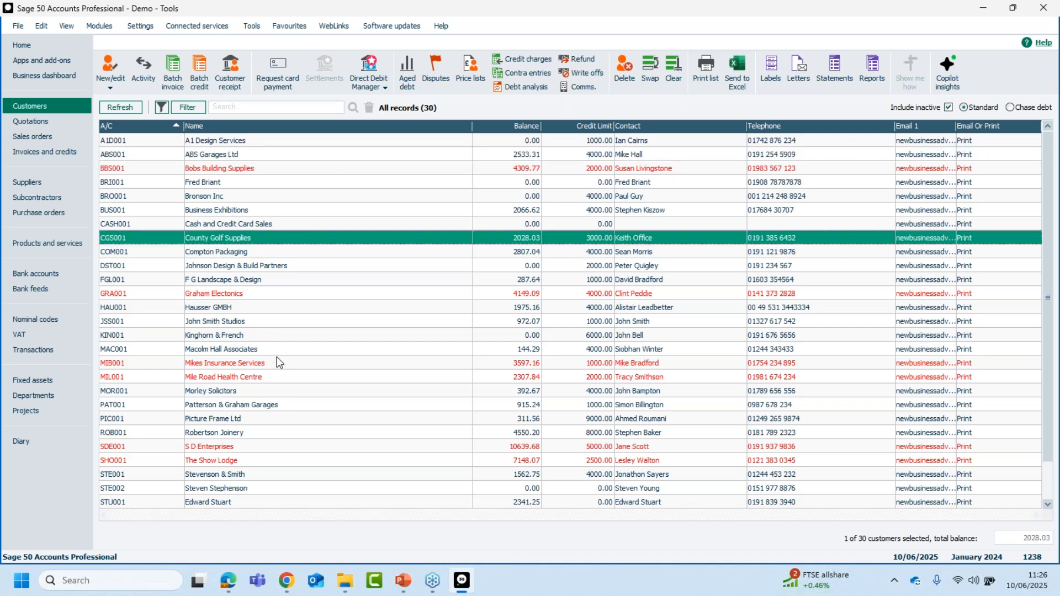
left_click(242, 478)
left_click(248, 348)
left_click(245, 293)
left_click(240, 158)
left_click(249, 223)
left_click(259, 252)
left_click(261, 280)
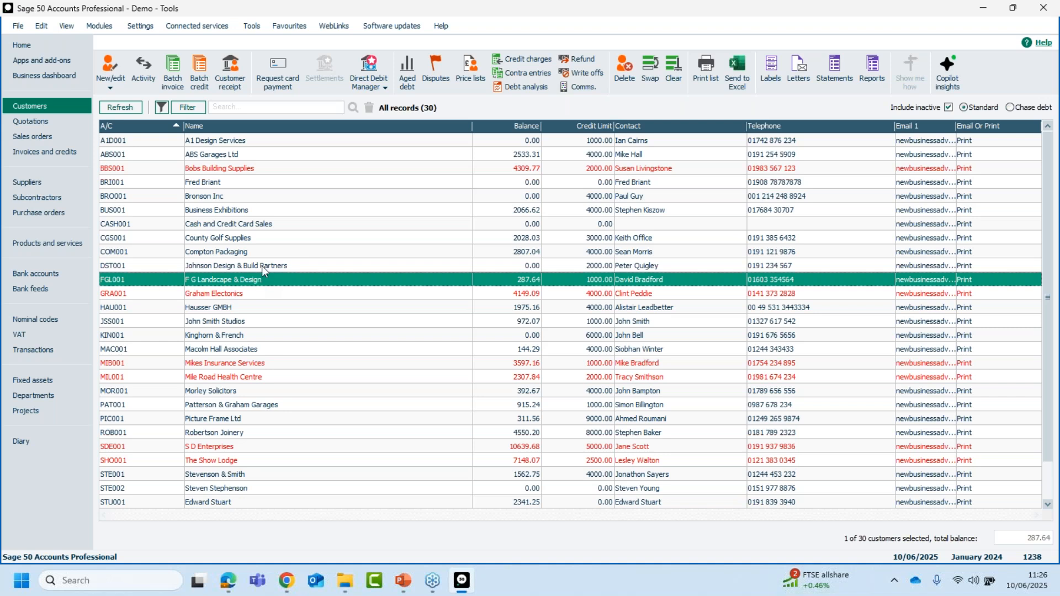
Select the consecutive customers from the fourth record through John Smith Studios, and clear the selection
left_click(245, 182)
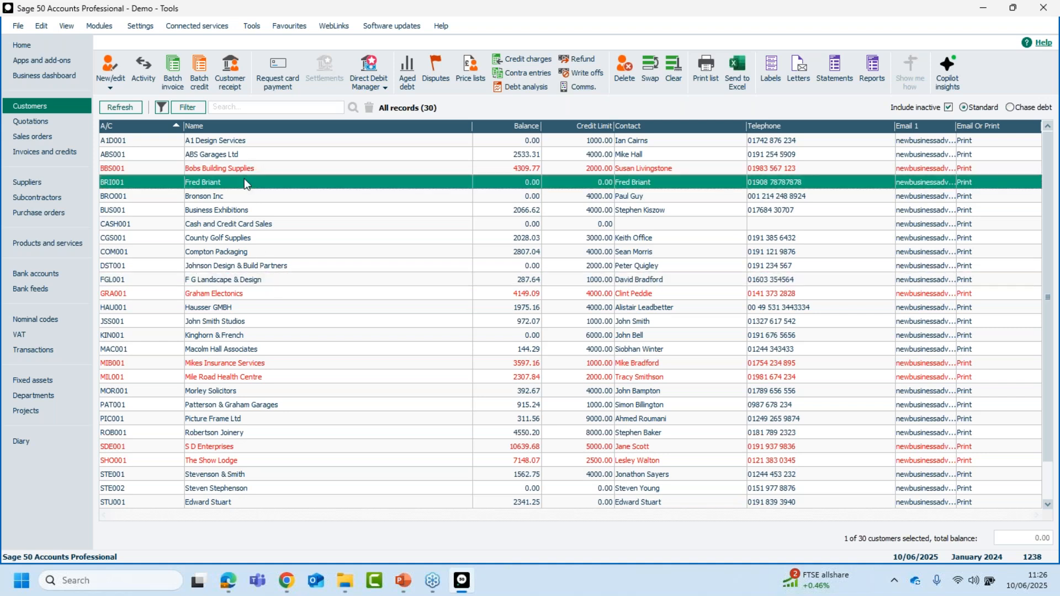
left_click(226, 323, "shift")
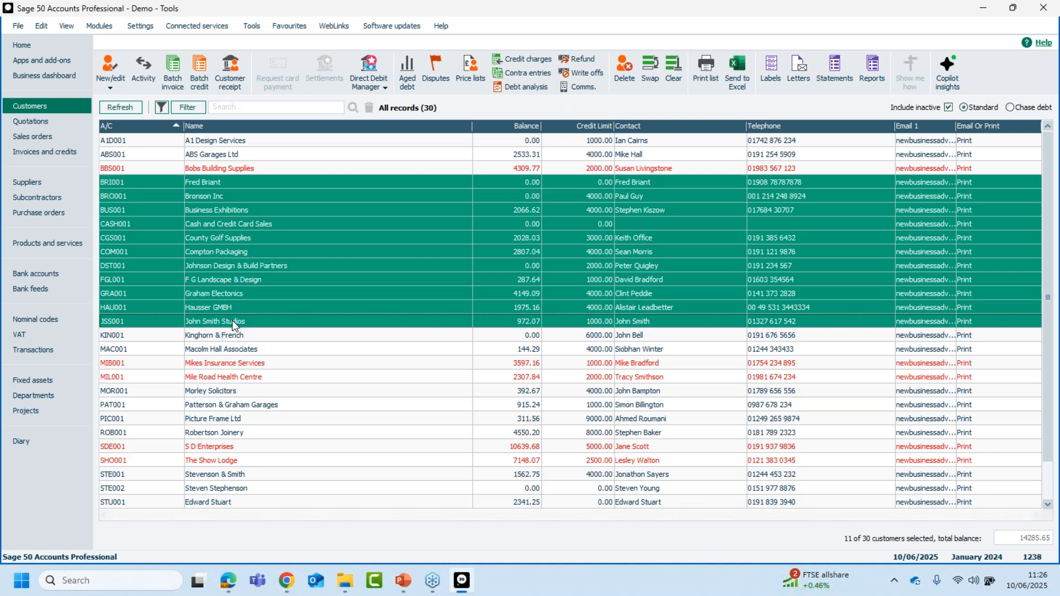
left_click(667, 71)
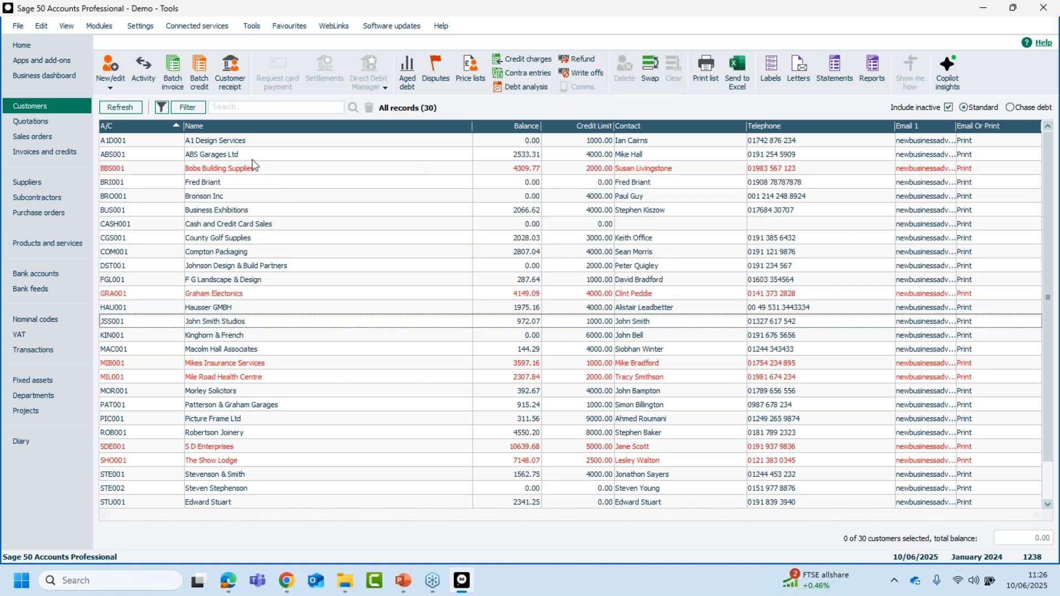
Select ABS Garages Ltd, County Golf Supplies, John Smith Studios and Mikes Insurance Services together, and replace that selection with the fourth customer alone
left_click(209, 155)
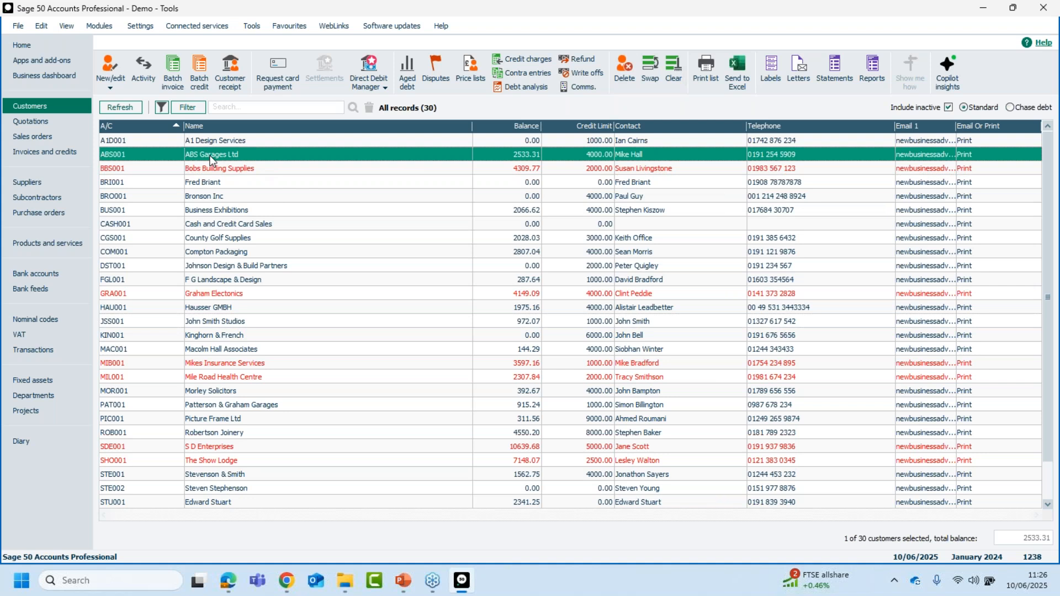
left_click(225, 237)
left_click(224, 322)
left_click(232, 363)
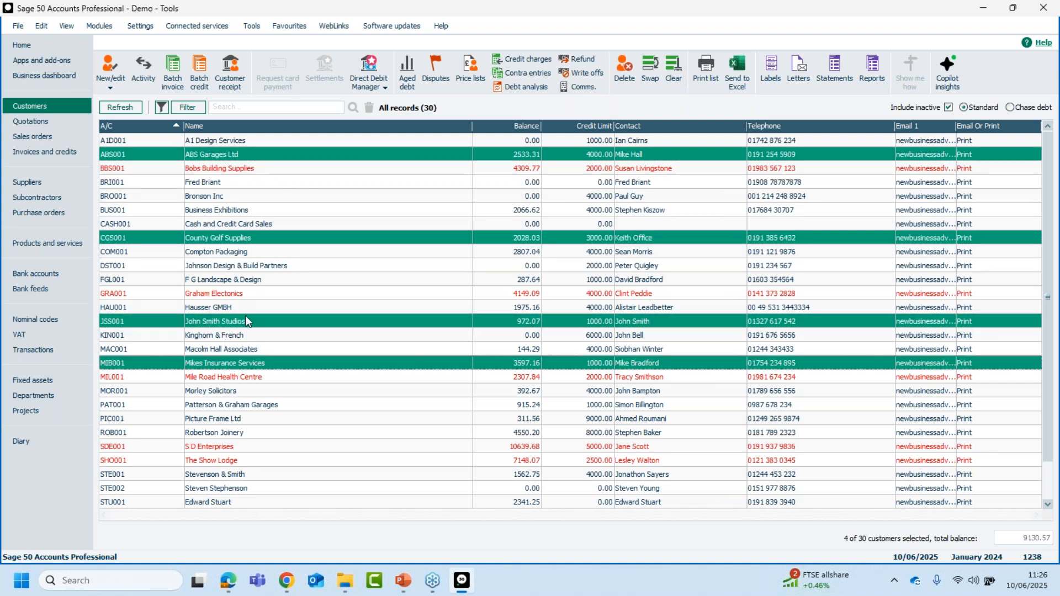
left_click(241, 270)
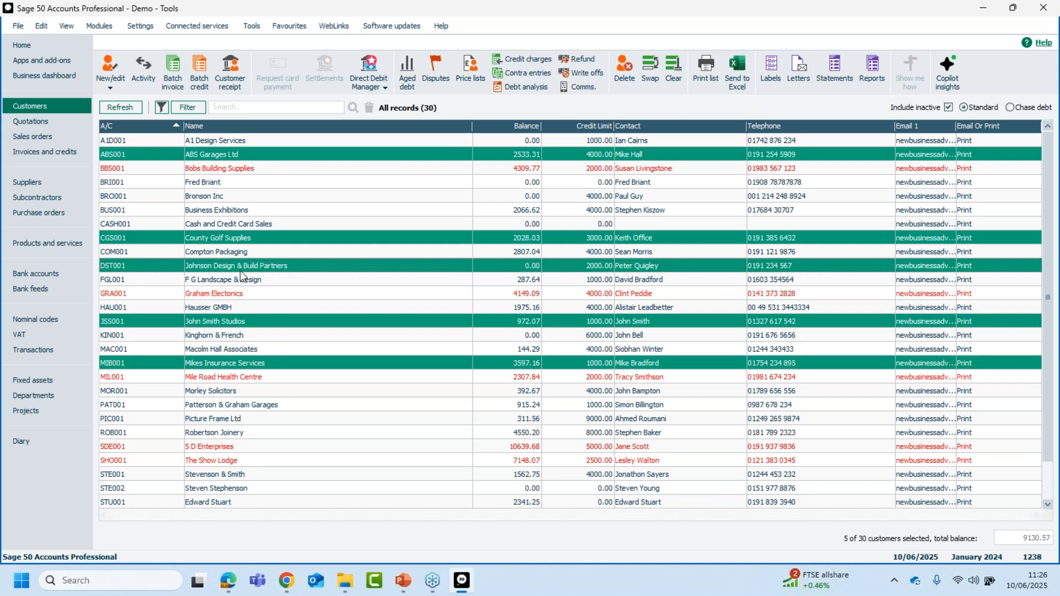
left_click(241, 266)
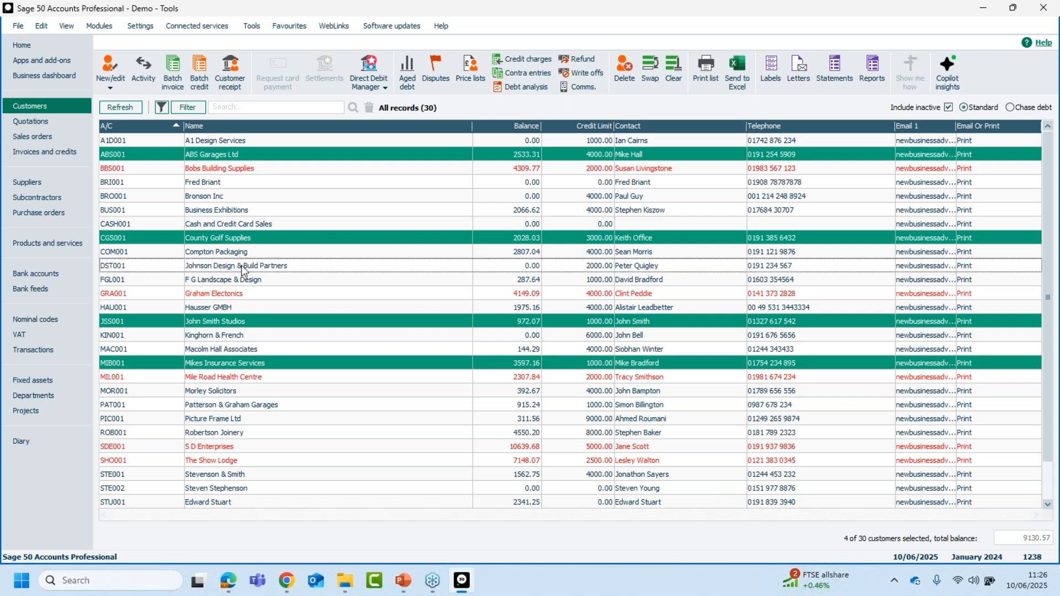
left_click(205, 182)
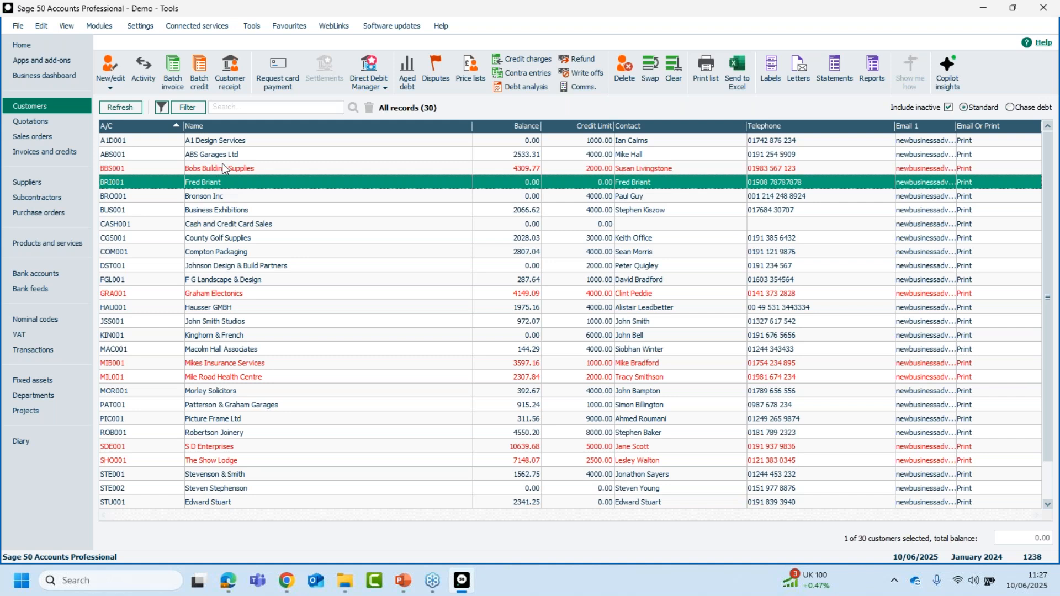
Set the list selection style to "Sage selection style" in the Environment settings and save the options
left_click(257, 29)
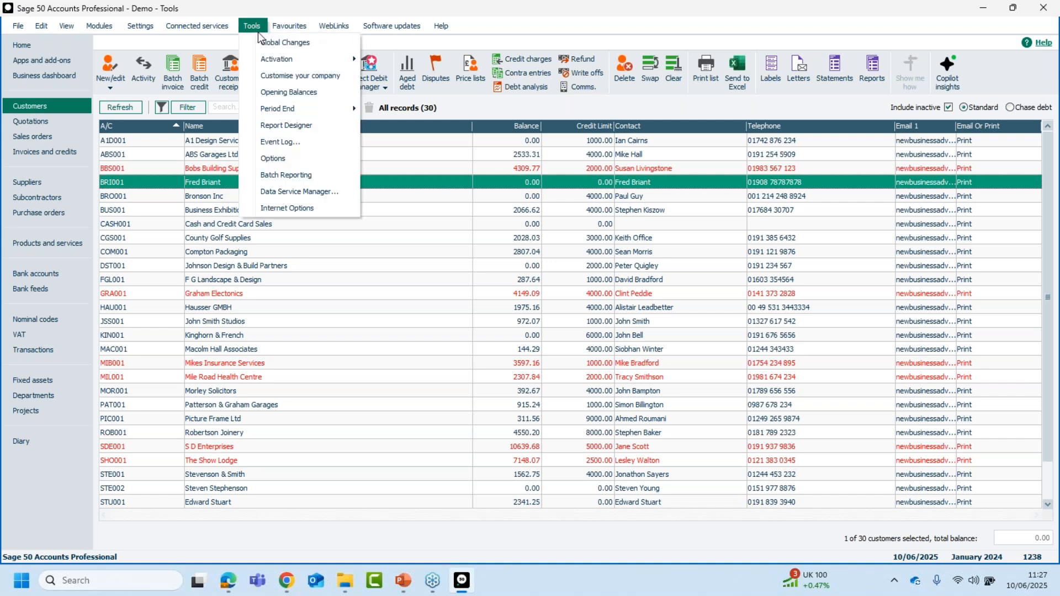
left_click(287, 159)
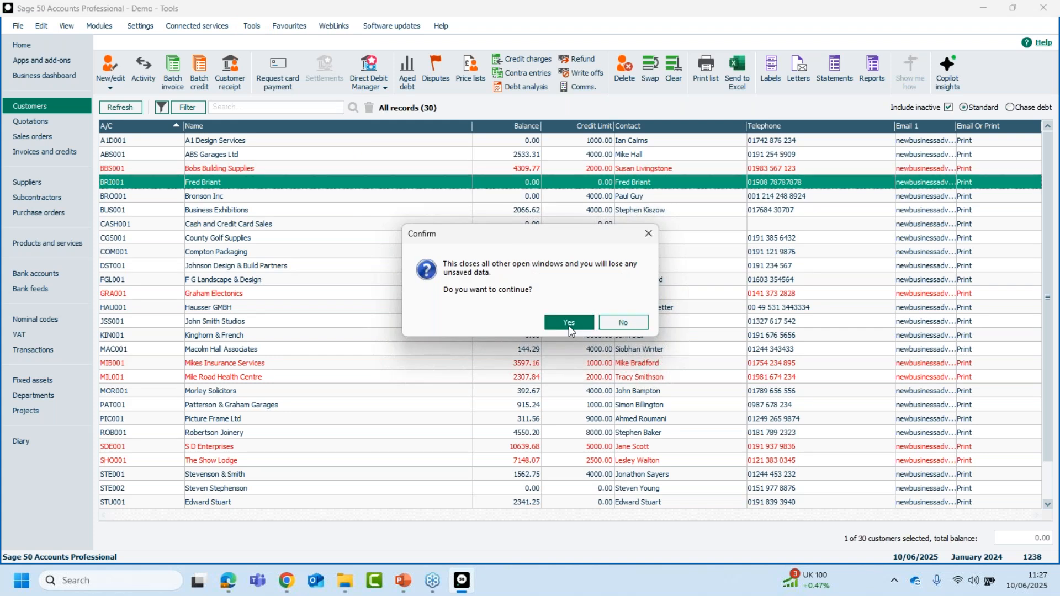
left_click(568, 323)
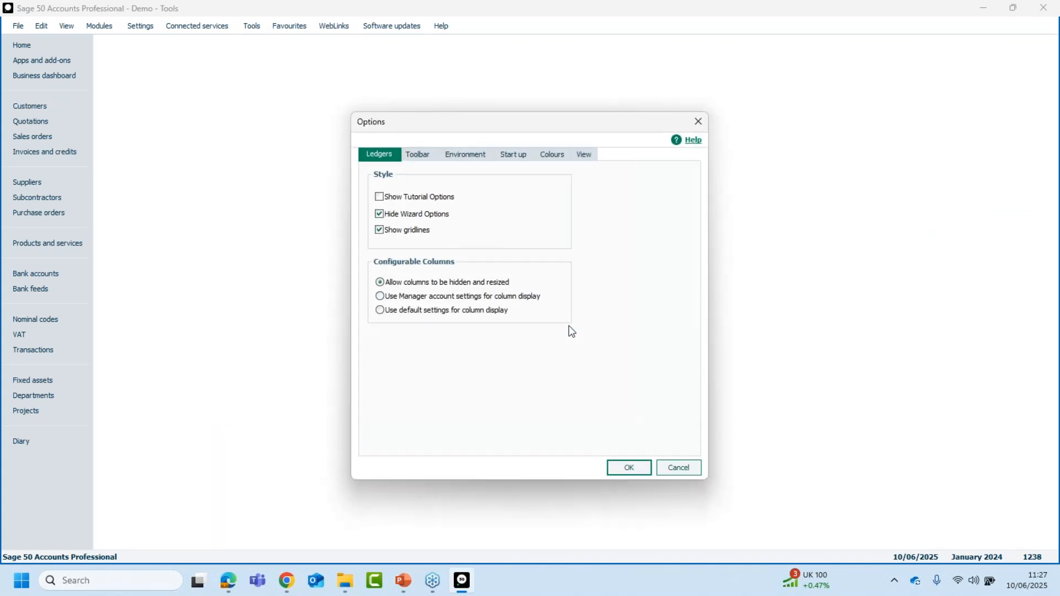
left_click(465, 155)
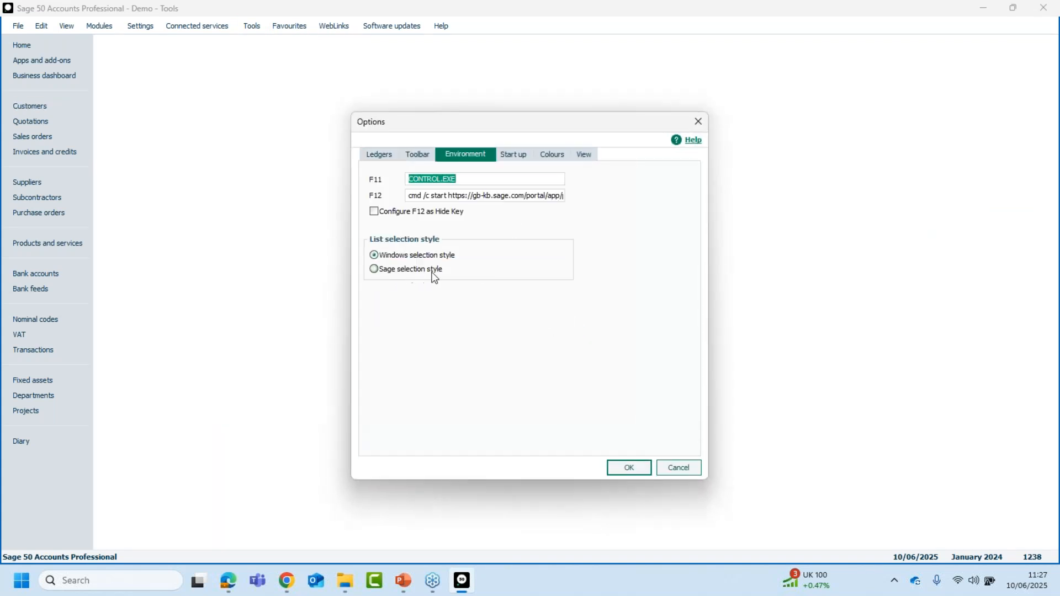
left_click(374, 271)
left_click(624, 468)
In the customer list, select ABS Garages Ltd, John Smith Studios and County Golf Supplies, and deselect John Smith Studios
left_click(41, 105)
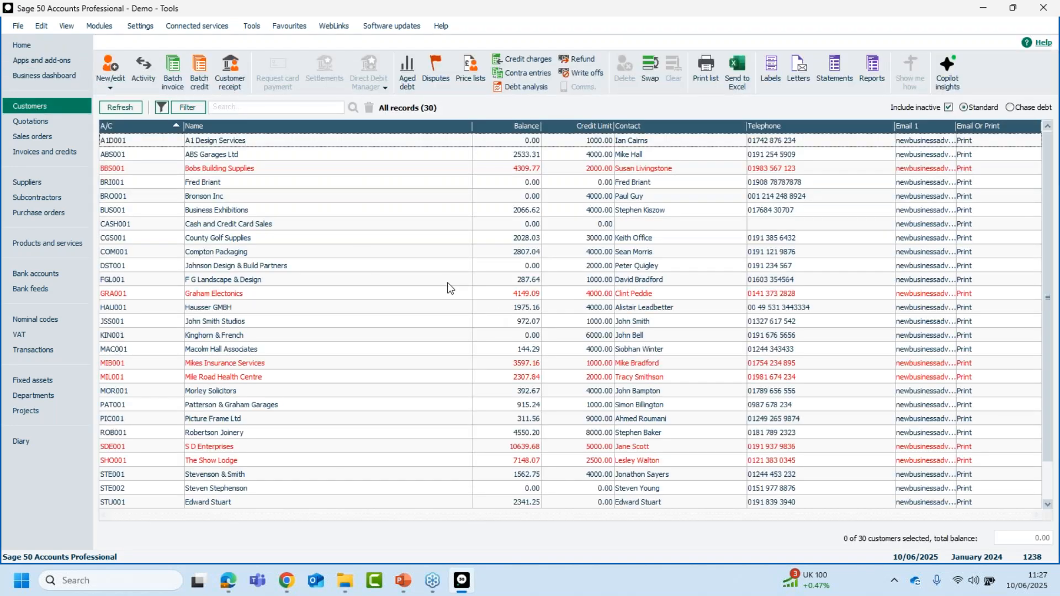
left_click(240, 154)
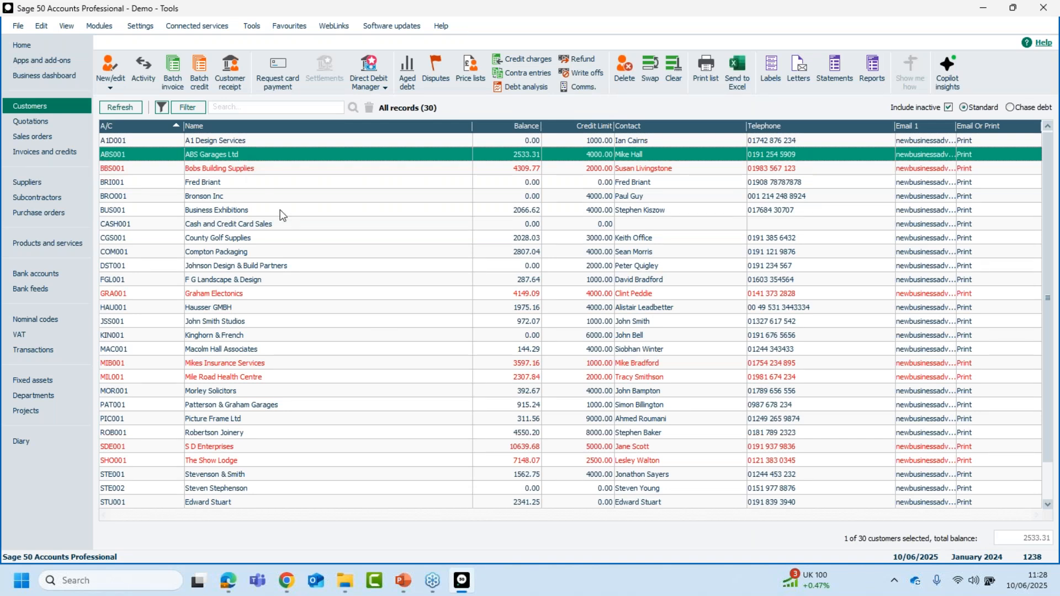
left_click(233, 323)
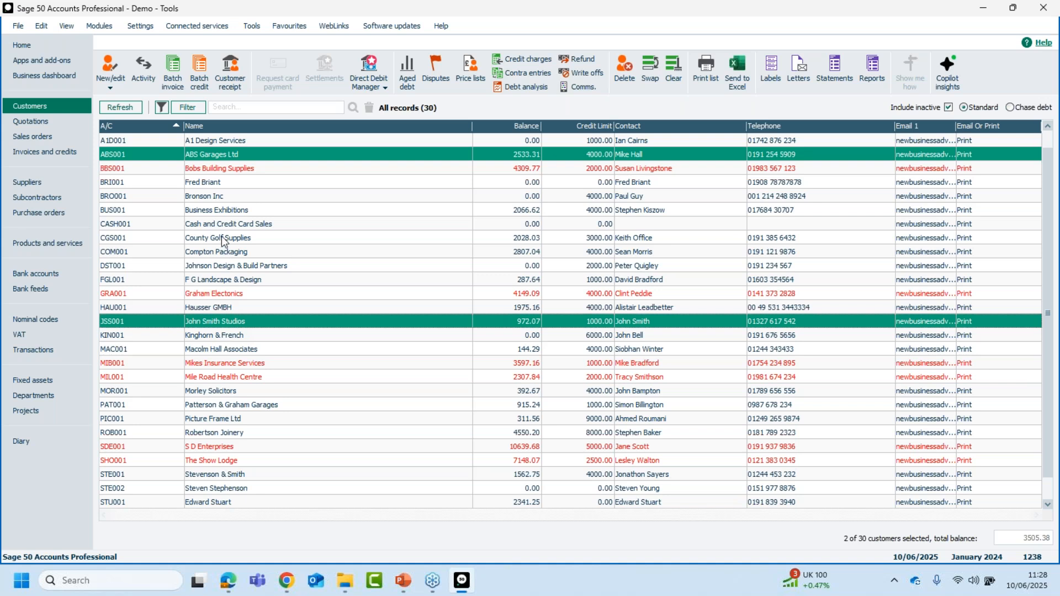
left_click(222, 237)
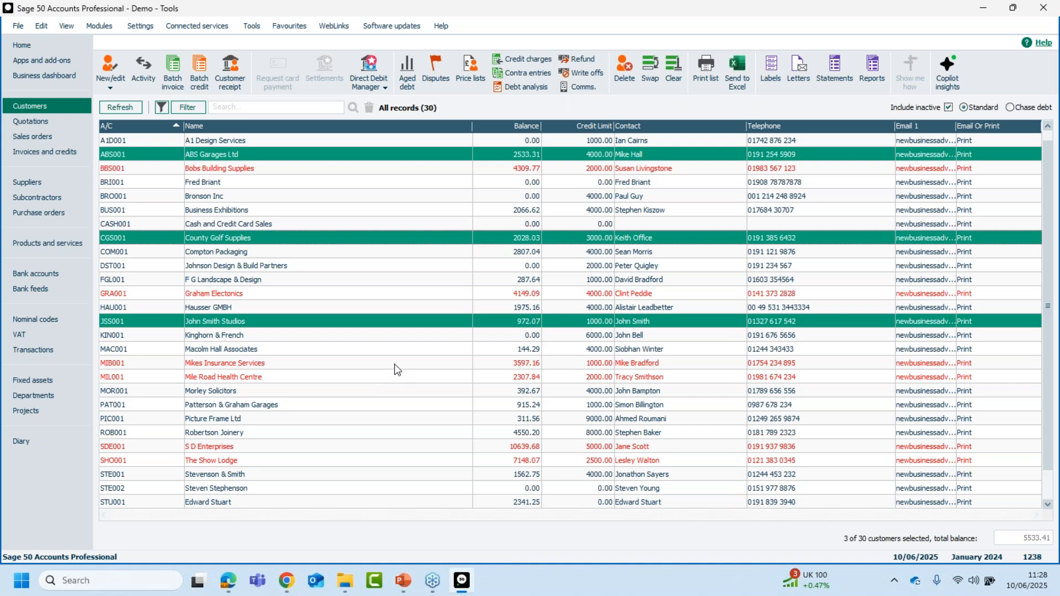
left_click(257, 323)
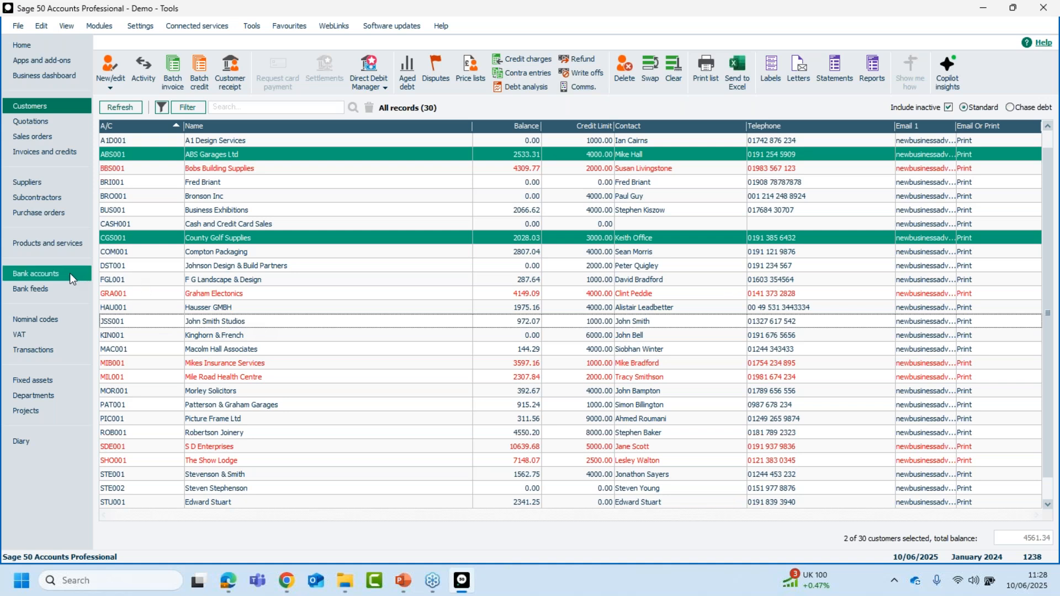
Open the reconciliation of the Bank Current Account with the default statement summary
left_click(49, 273)
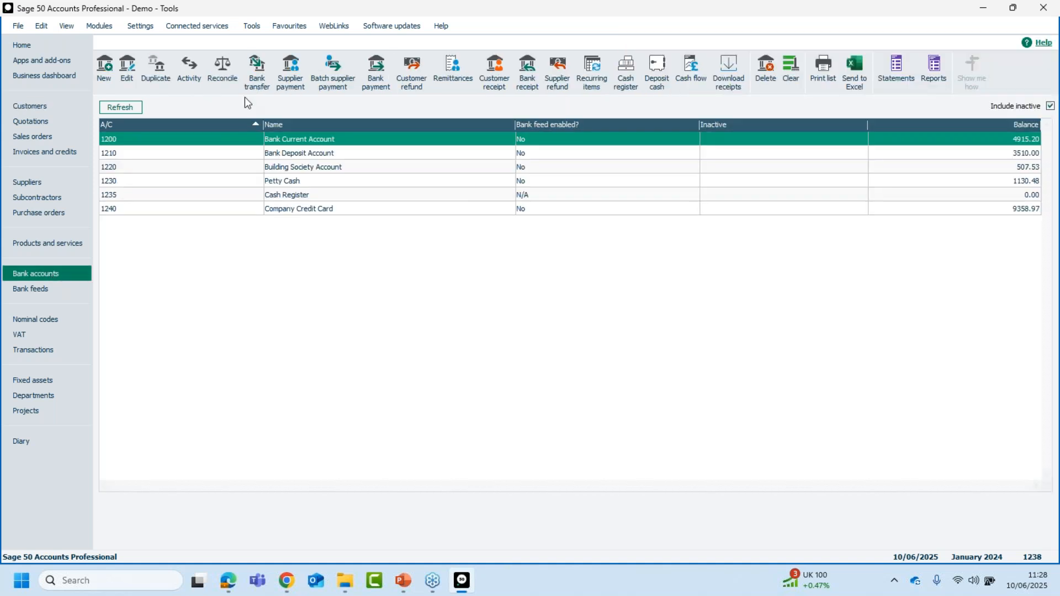
left_click(227, 75)
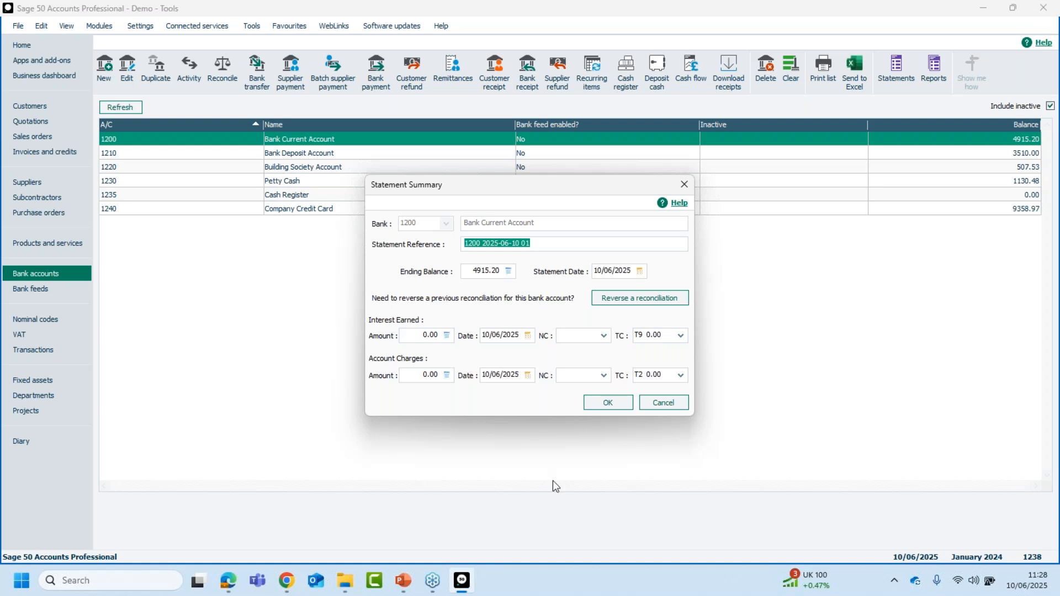
left_click(607, 402)
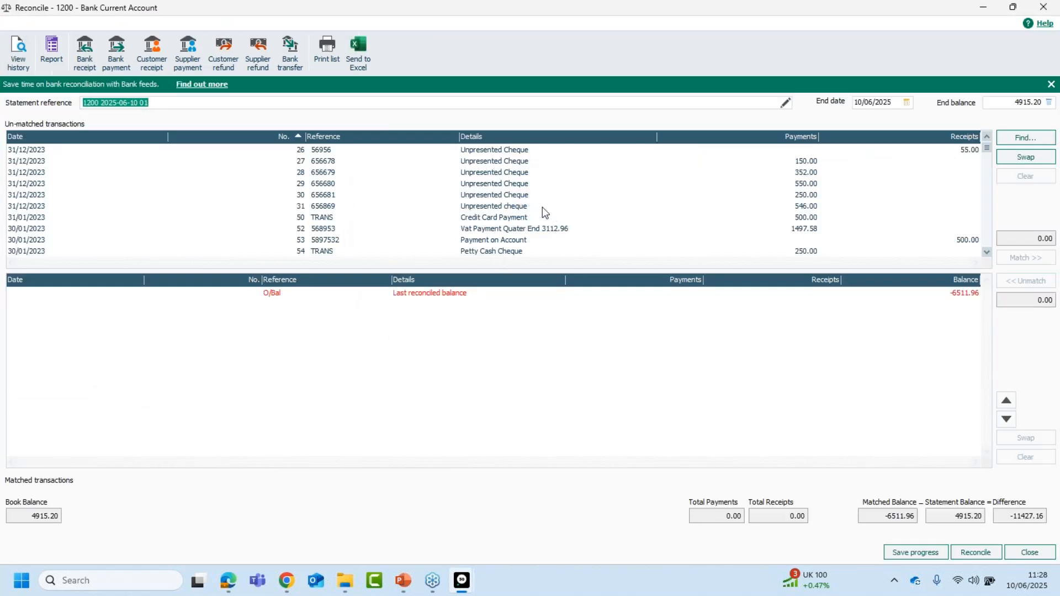
Select un-matched transactions 28, 30, 31, 50 and 52 together, and close the reconciliation without matching them
left_click(502, 197)
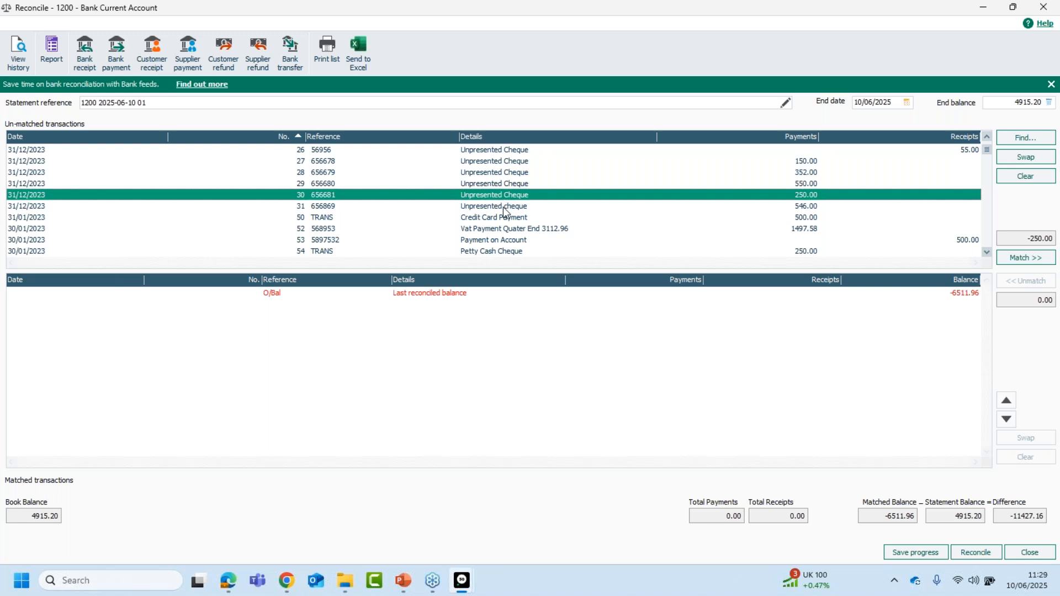
left_click_drag(505, 210, 511, 232)
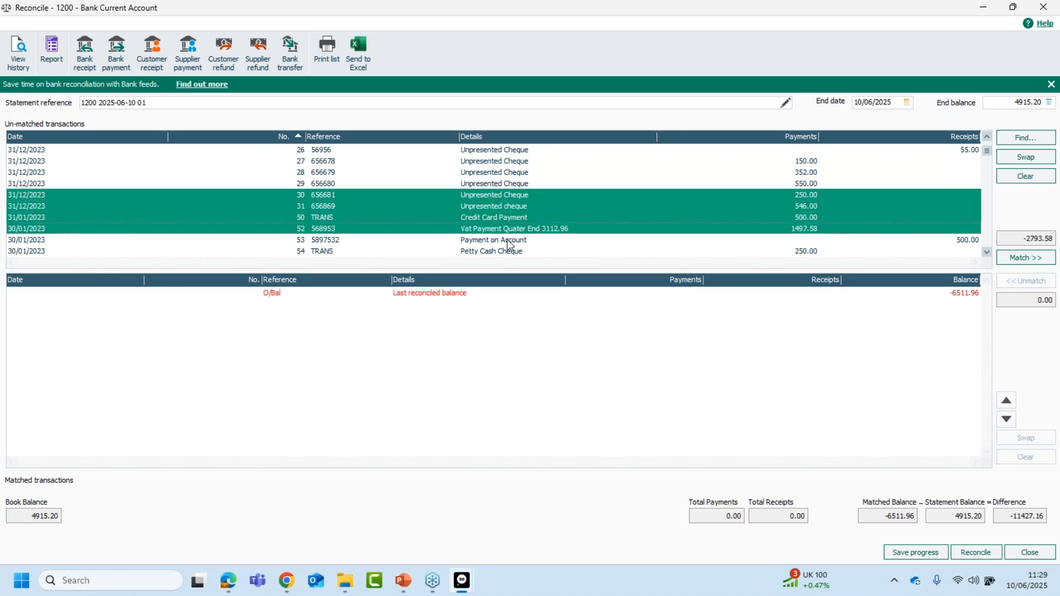
left_click(506, 173, "ctrl")
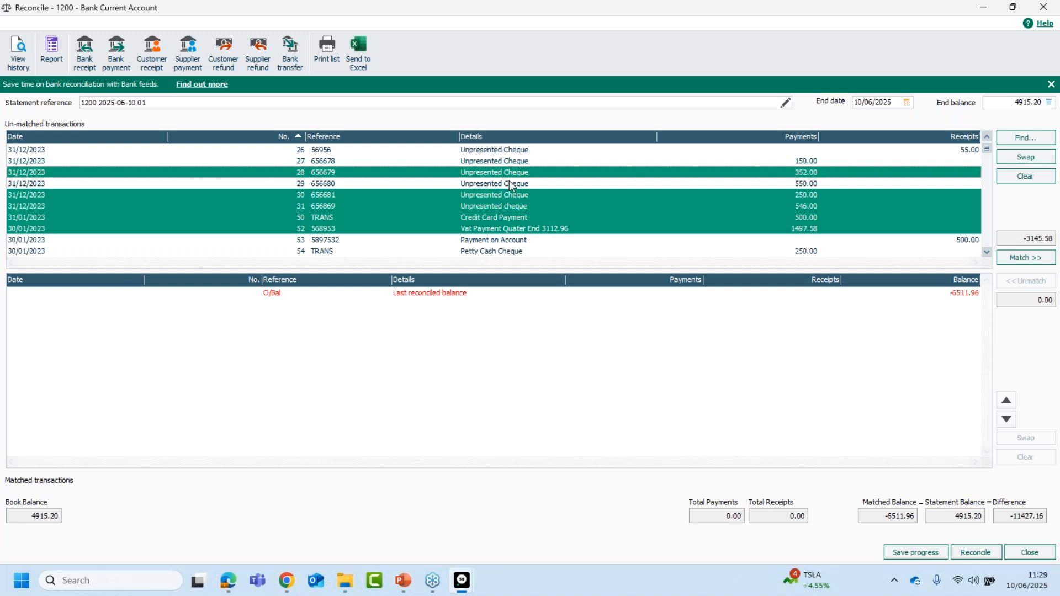
left_click(1030, 553)
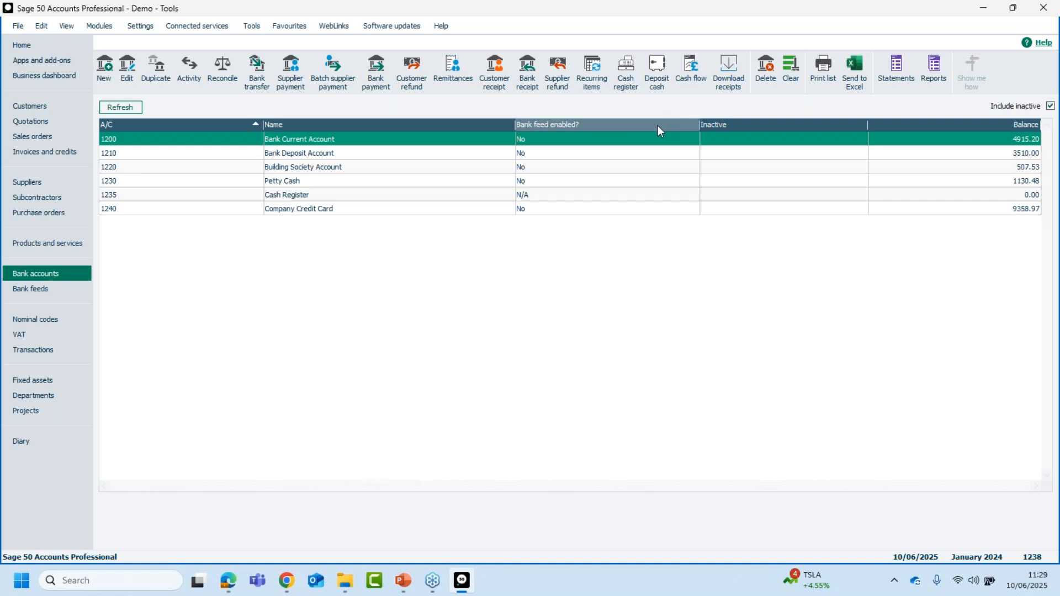
Review the Environment and Start up settings in the program options, and close the options without saving
left_click(253, 26)
left_click(272, 159)
left_click(569, 323)
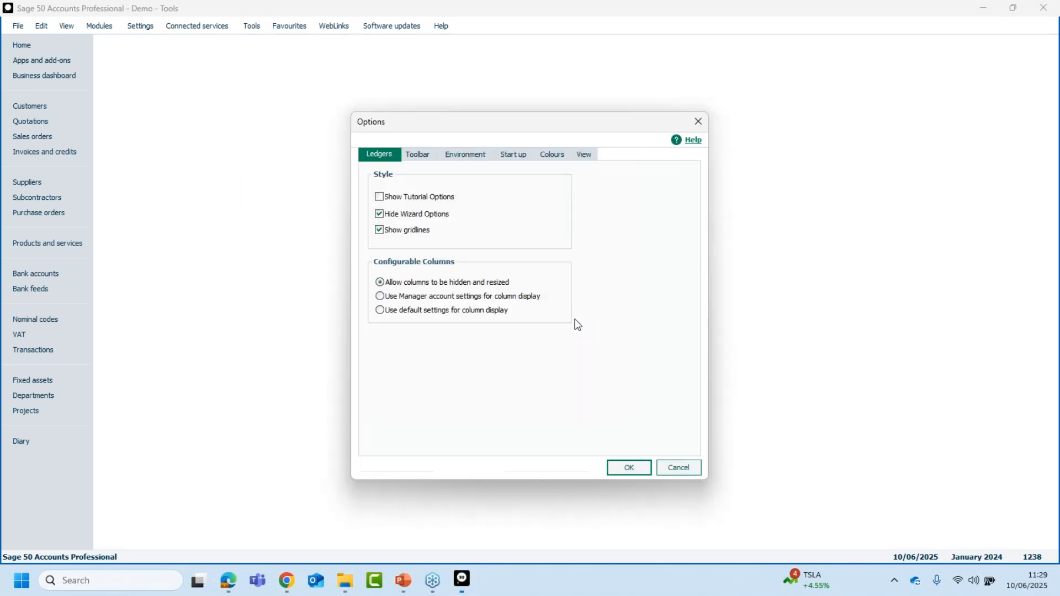
left_click(470, 159)
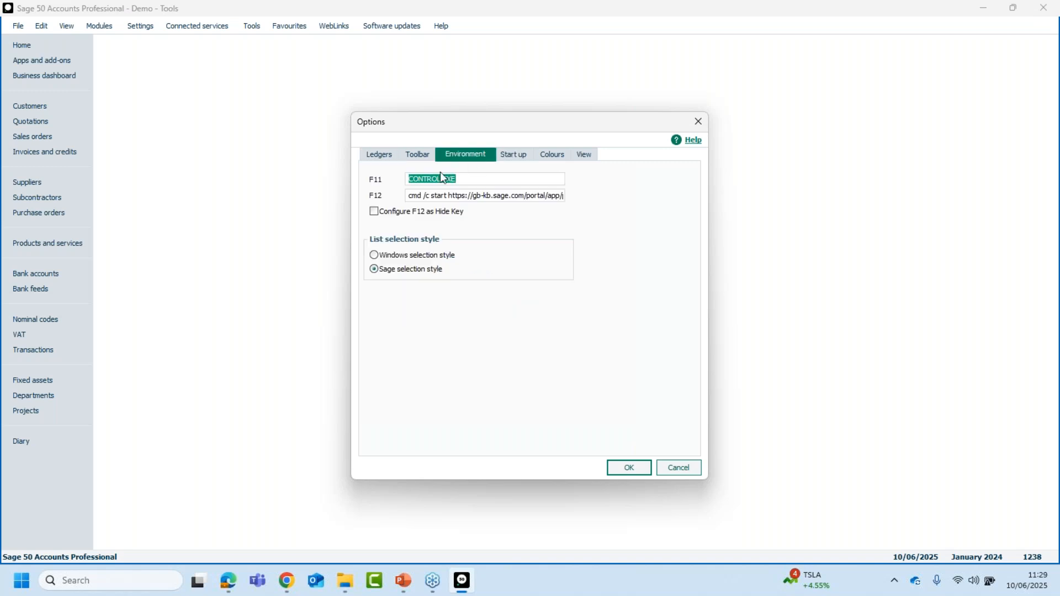
left_click(521, 162)
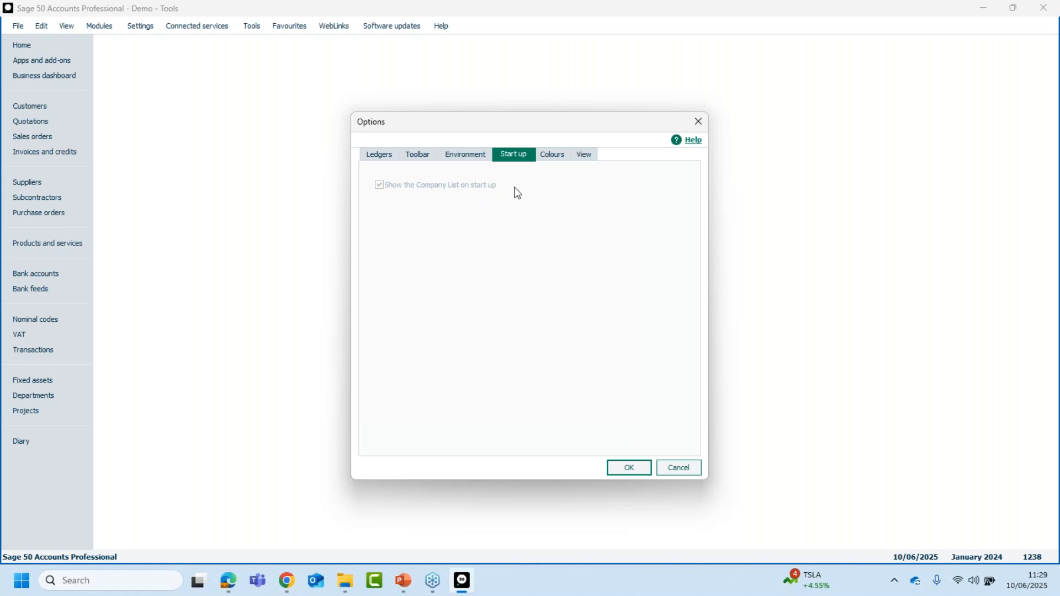
left_click(684, 469)
Exit and relaunch Sage 50 Accounts, open the Demo - Tools company and log on with the account password
left_click(1044, 7)
left_click(549, 317)
double_click(25, 28)
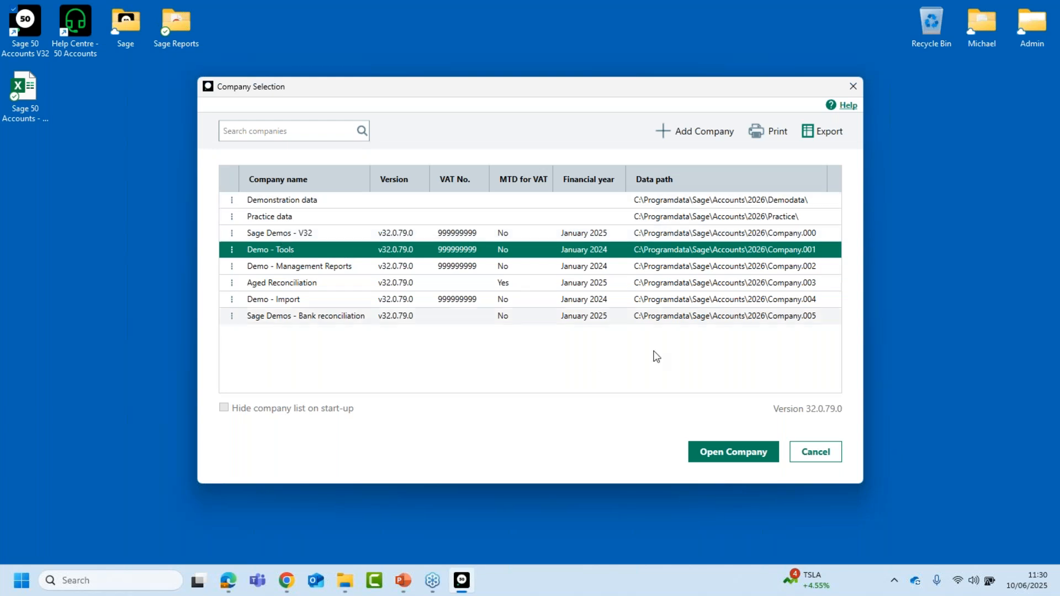
left_click(740, 459)
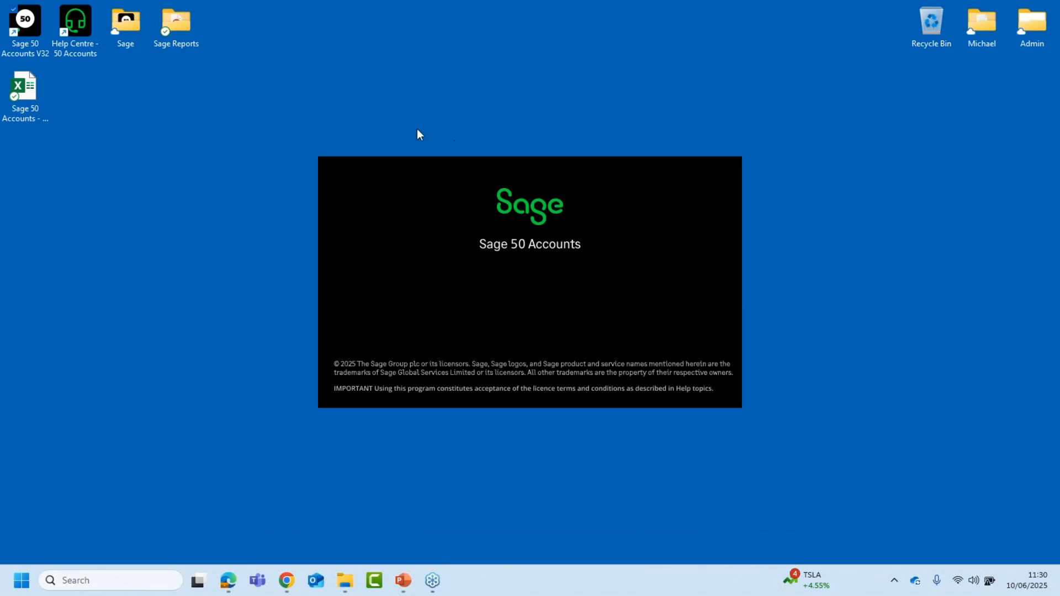
type("••")
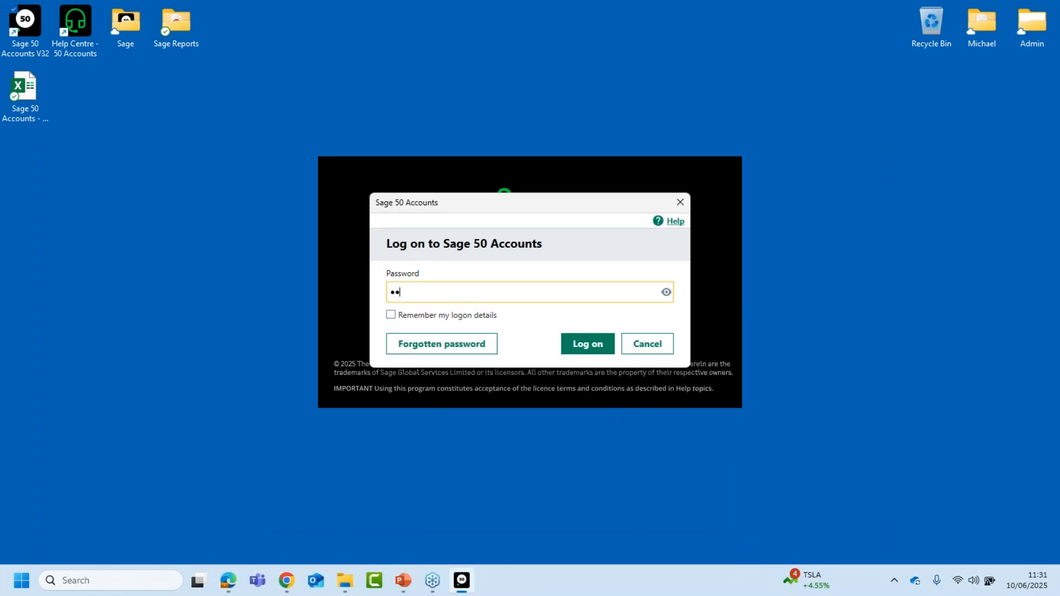
key("Return")
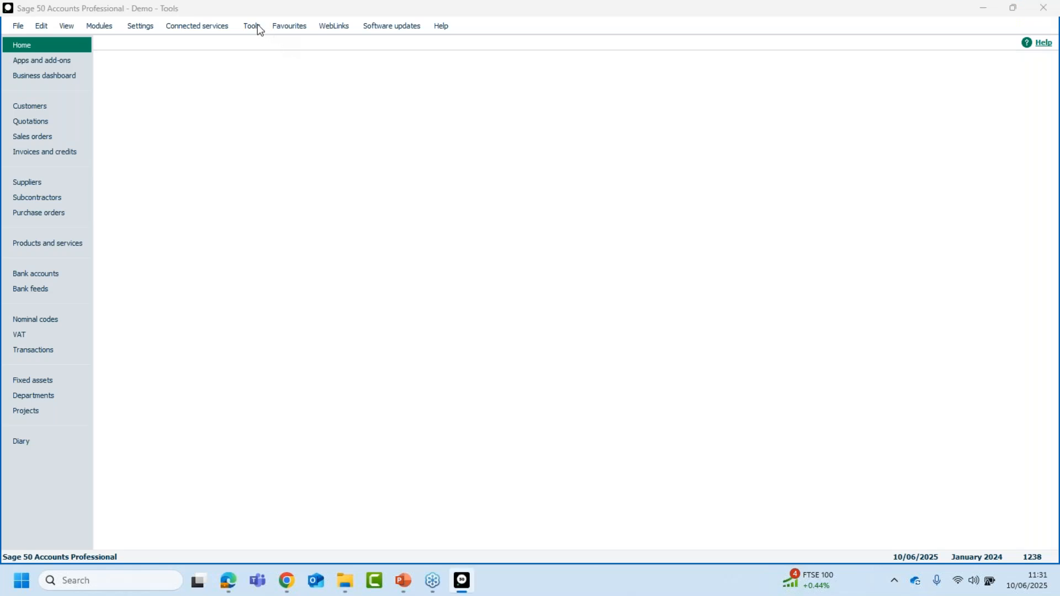
Dismiss the Advice Centre start-up message and close the browser page on the VAT Proficiency webinar series
left_click(257, 25)
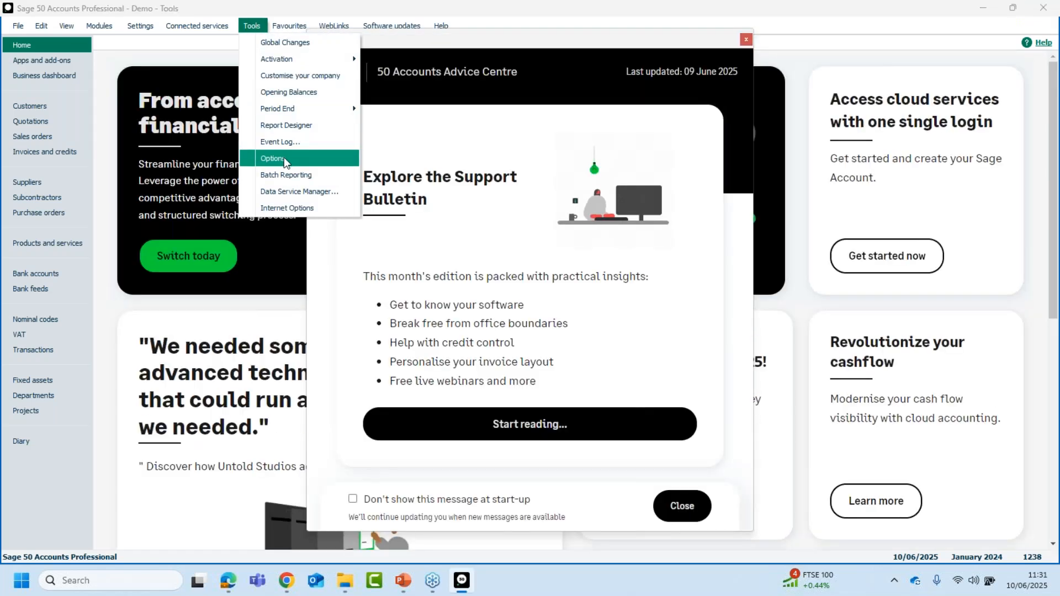
left_click(670, 506)
left_click(674, 506)
left_click(650, 501)
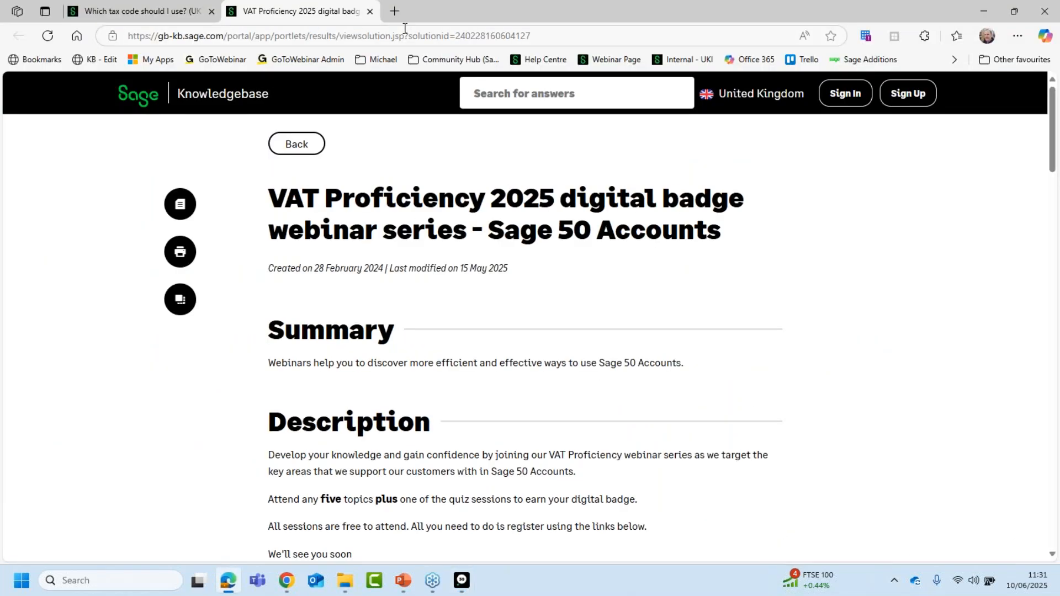
left_click(372, 11)
left_click(1044, 12)
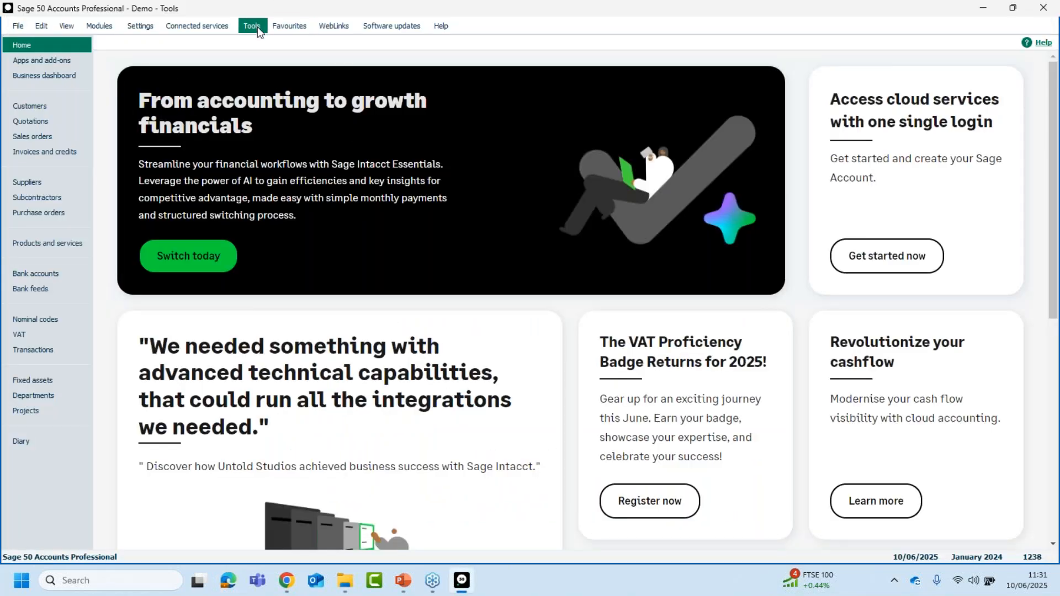
Check the Start up settings in the program options, set the colour theme to Dark and save the options
left_click(256, 26)
left_click(273, 157)
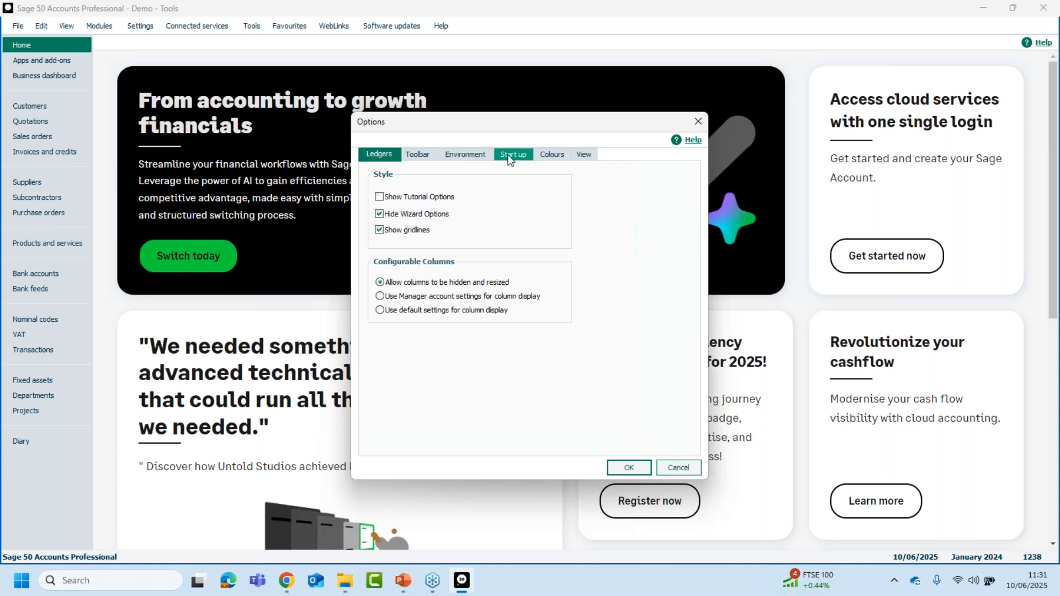
left_click(513, 155)
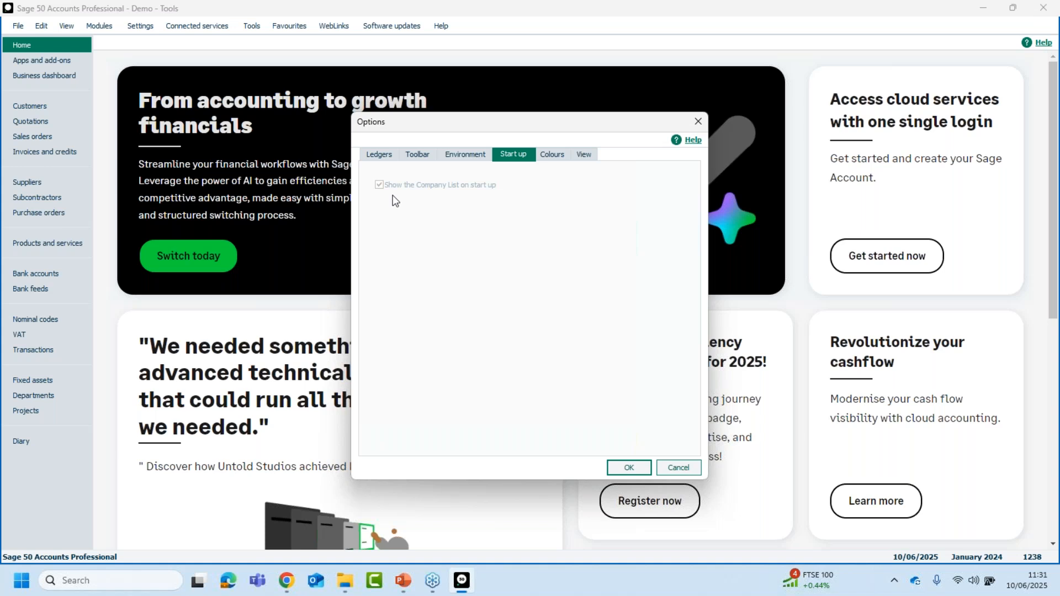
left_click(550, 156)
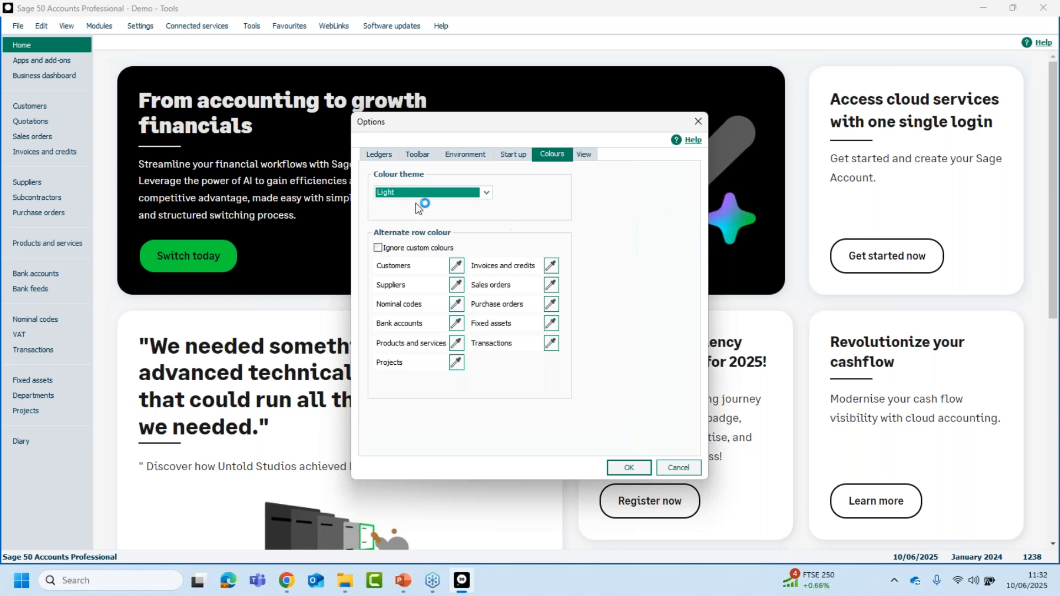
left_click(447, 194)
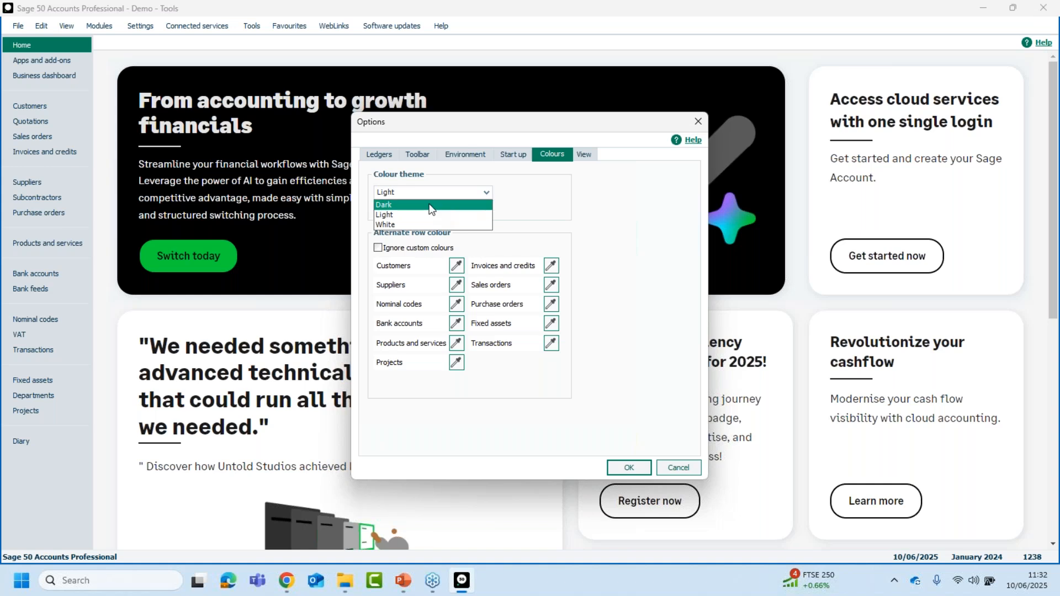
left_click(402, 205)
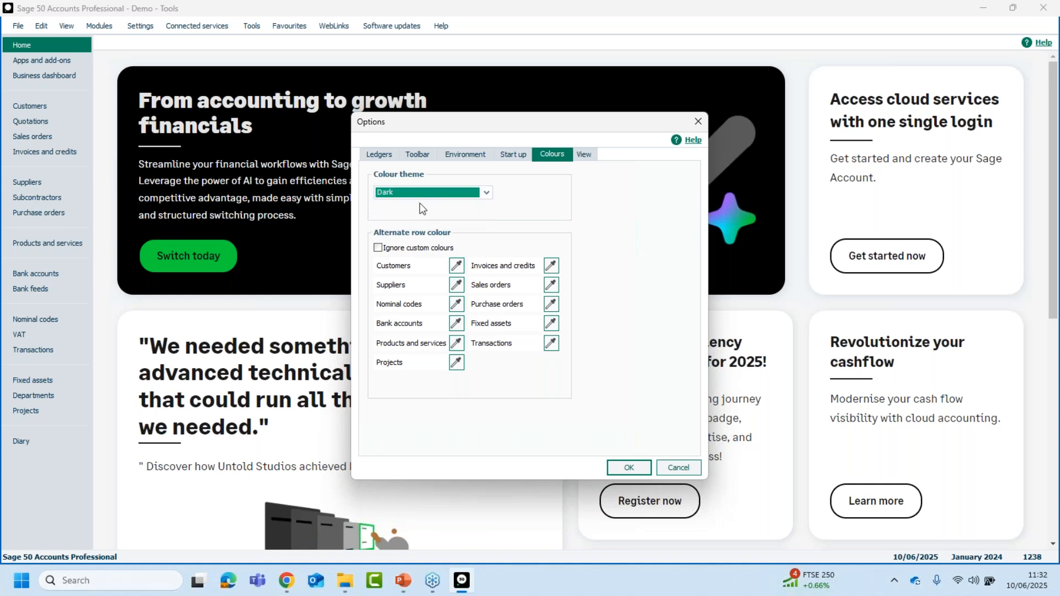
left_click(627, 469)
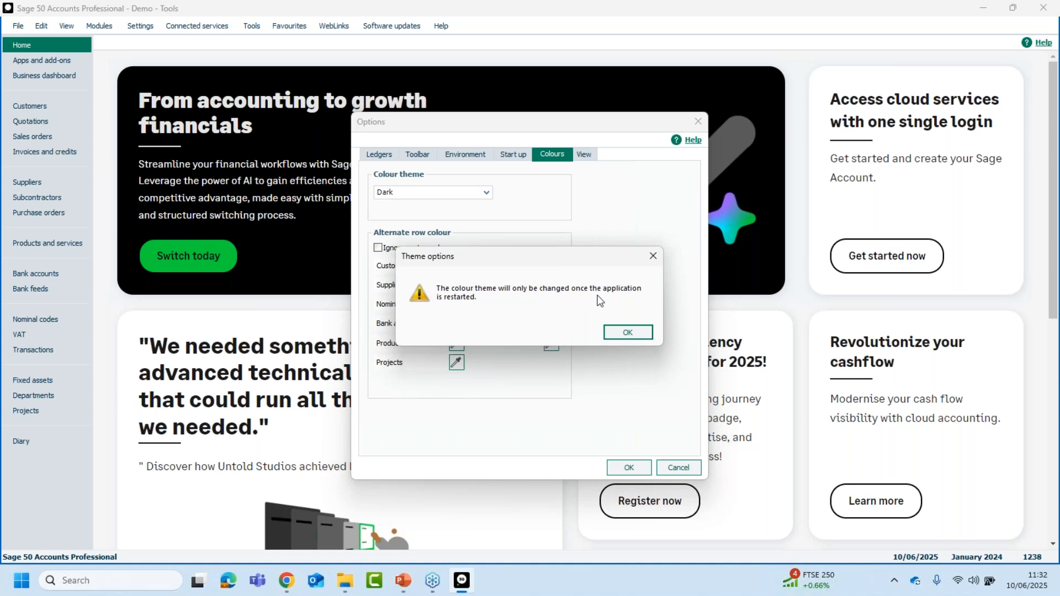
left_click(631, 331)
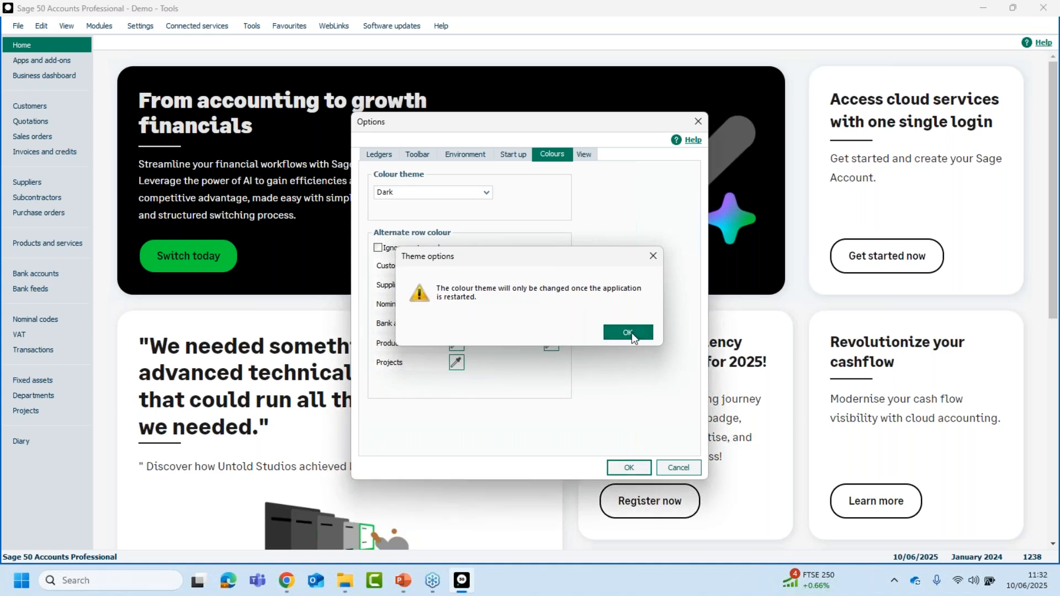
Restart the program to apply the colour theme, log back on to Demo - Tools with the password and open the customer list
left_click(1043, 8)
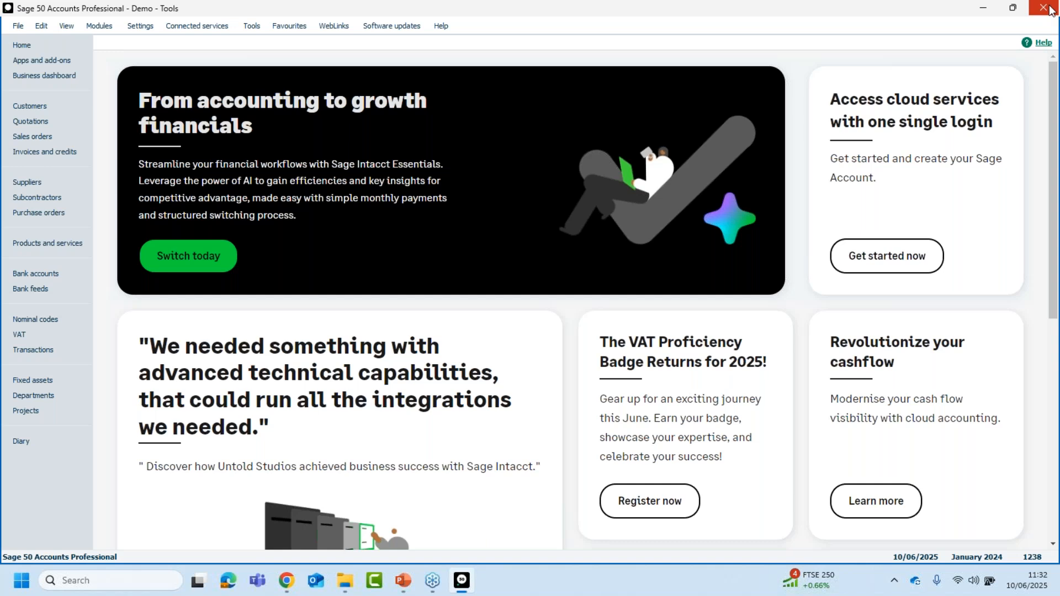
left_click(533, 319)
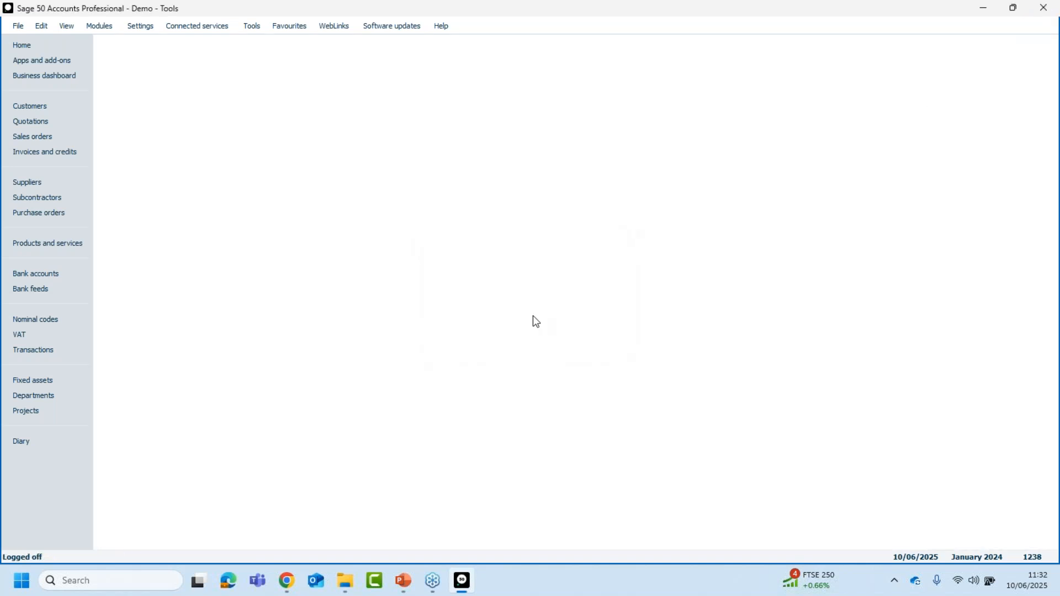
double_click(24, 22)
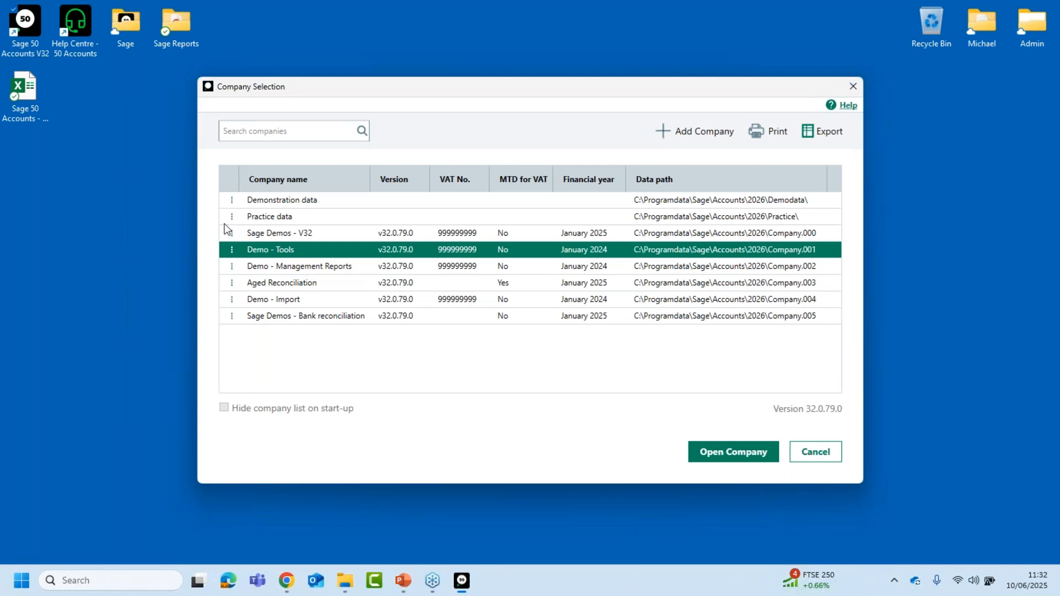
left_click(720, 456)
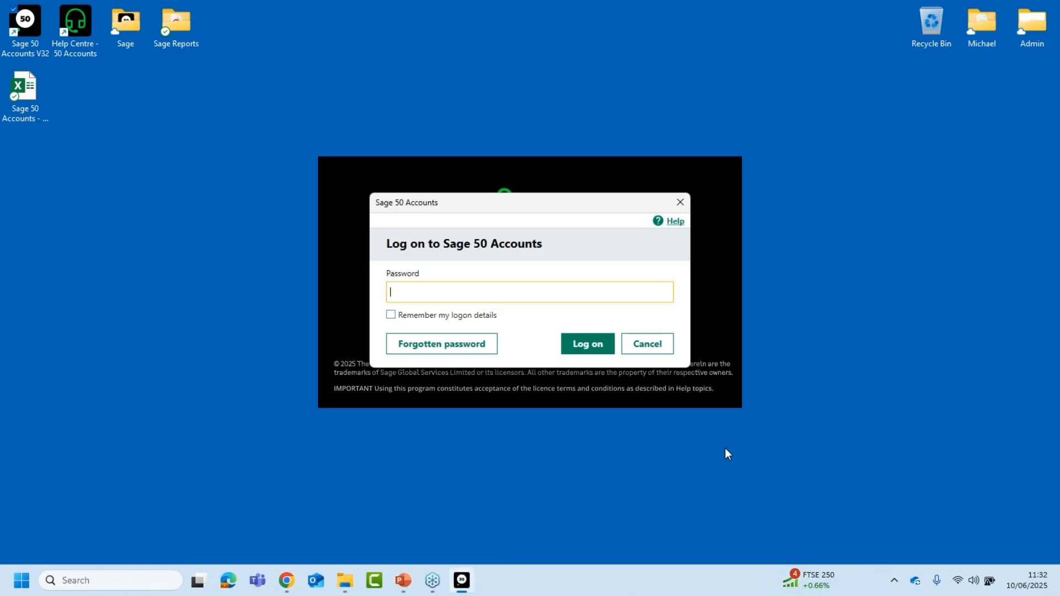
type("••")
key("Return")
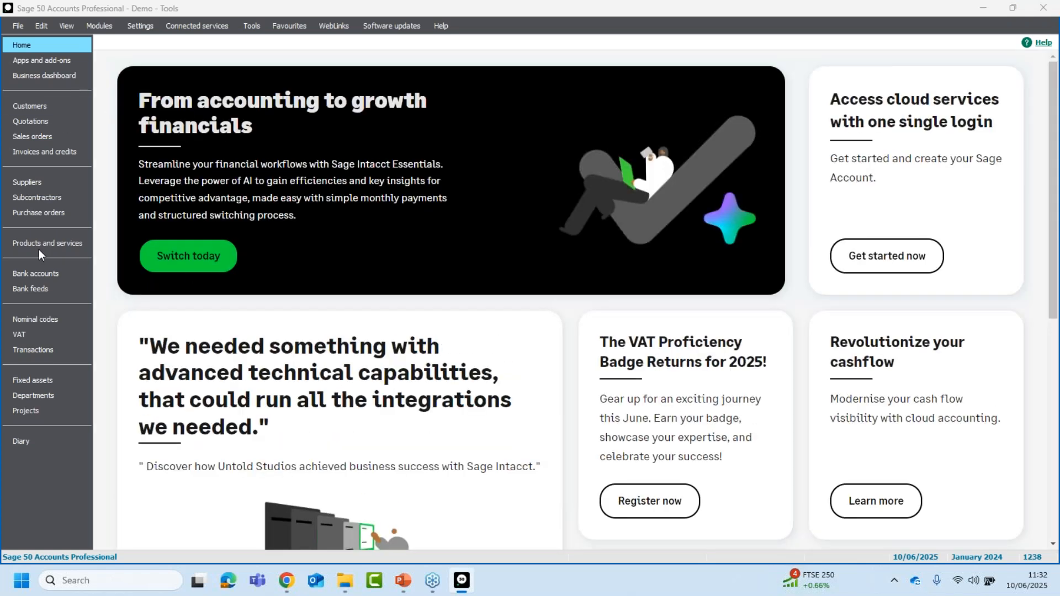
left_click(51, 105)
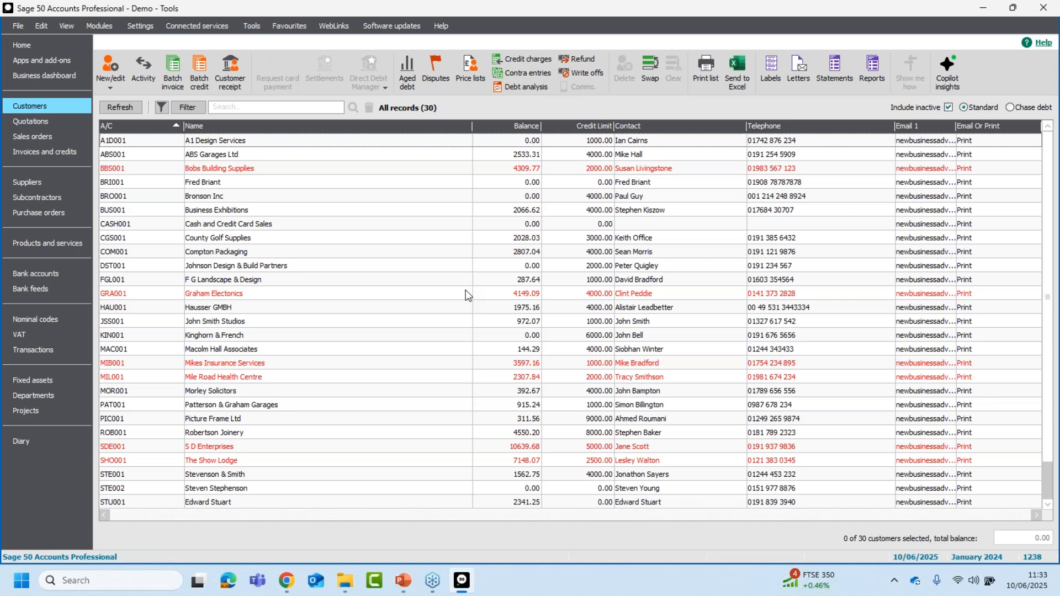
Review the Environment settings and the available colour themes in the program options, and close the options without saving
left_click(252, 26)
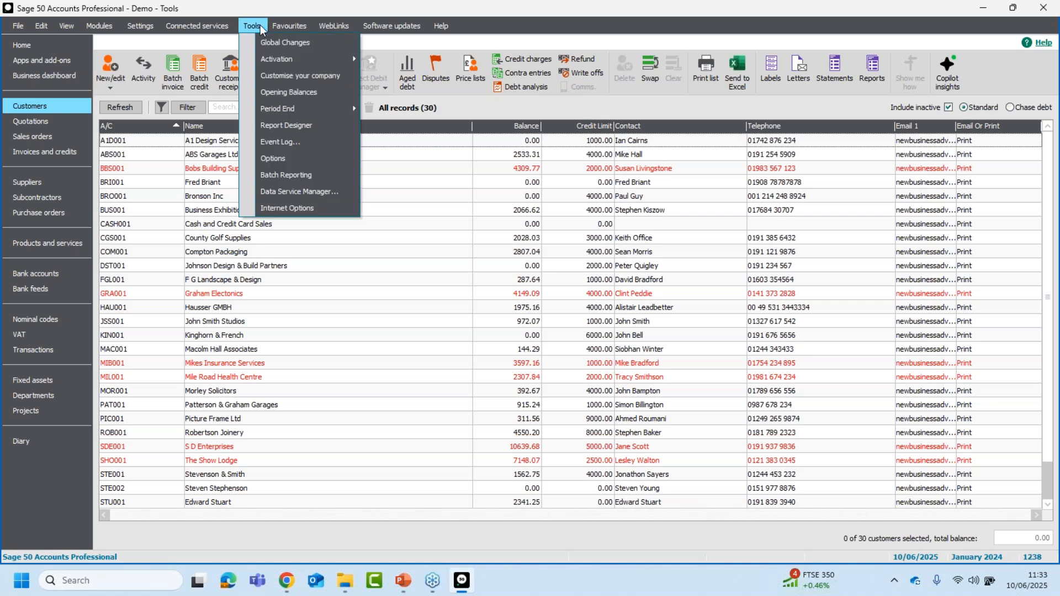
left_click(284, 157)
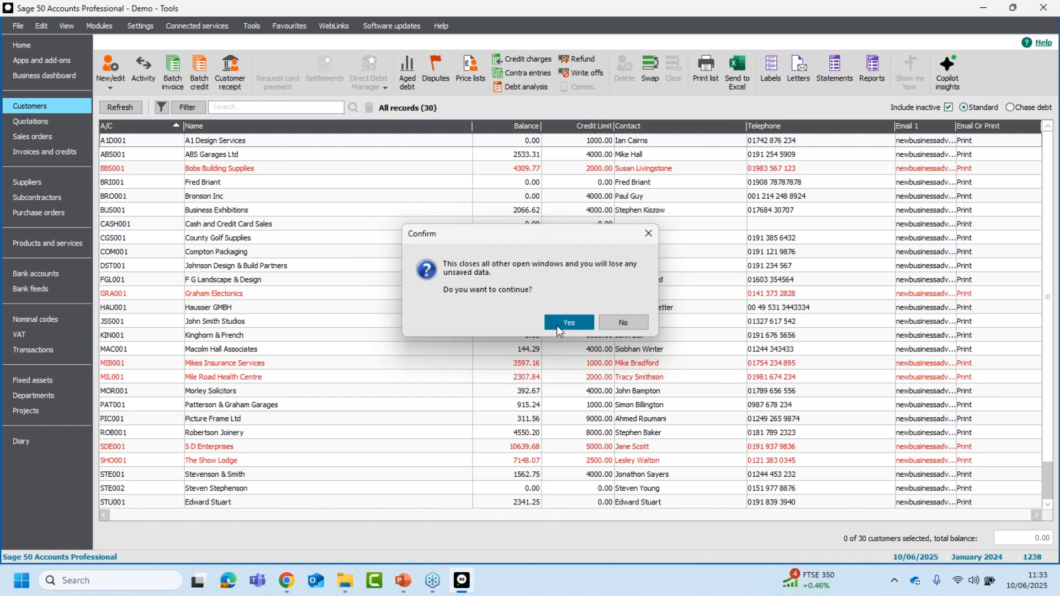
left_click(557, 324)
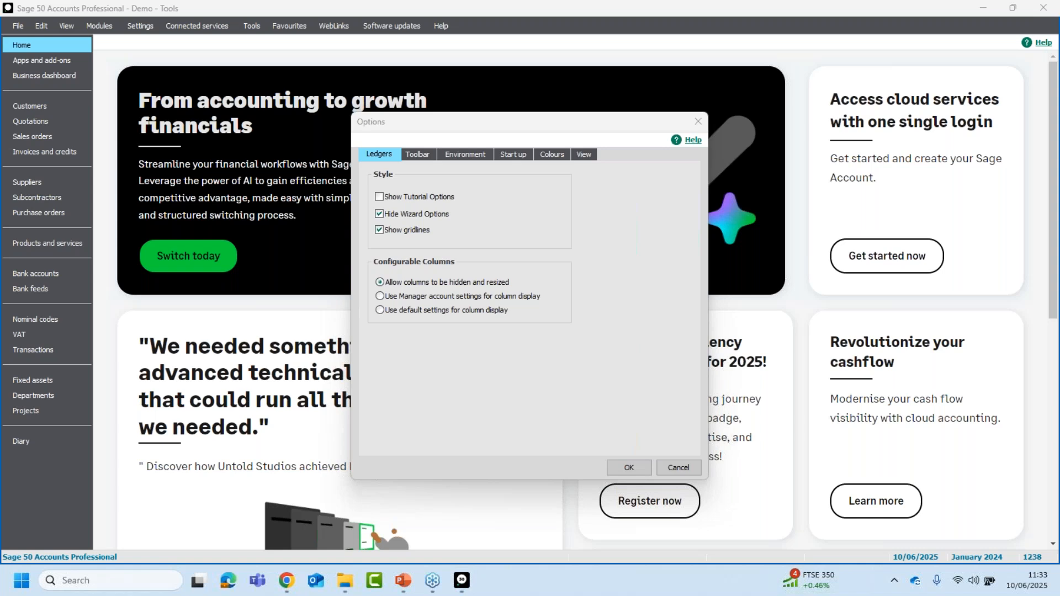
left_click(462, 155)
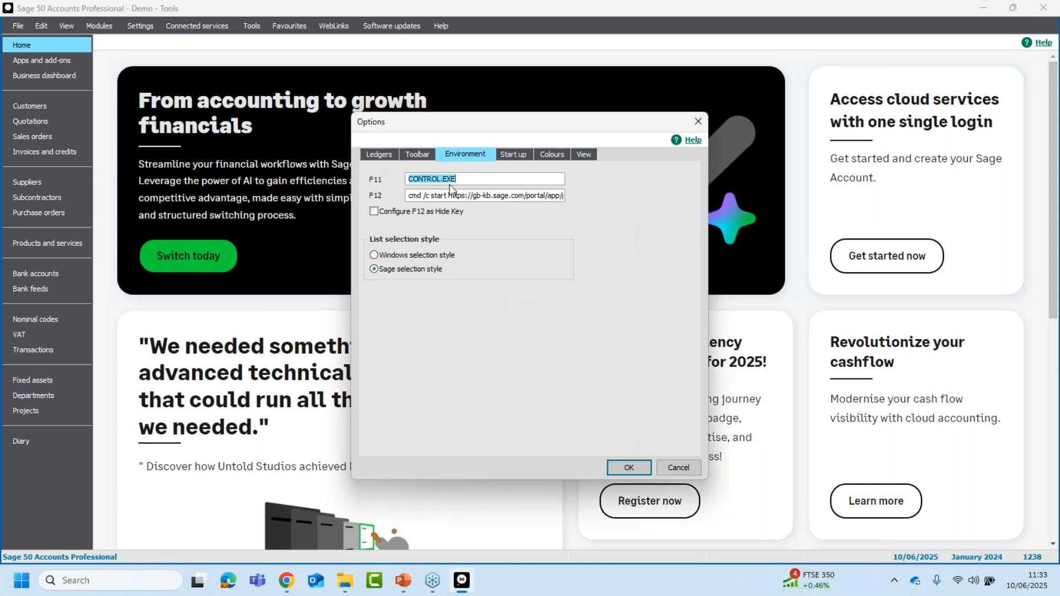
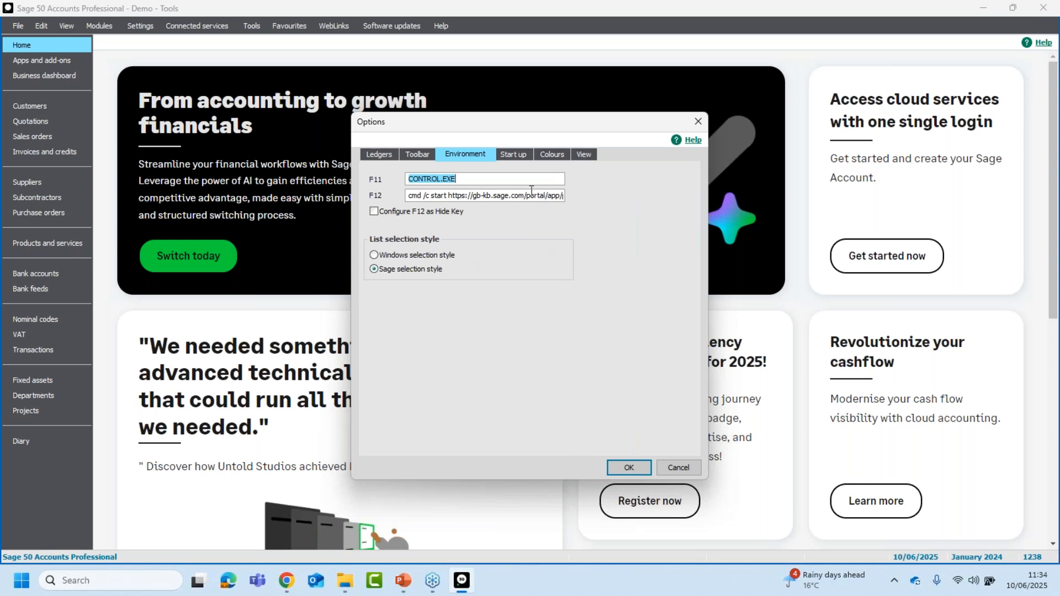
left_click(550, 155)
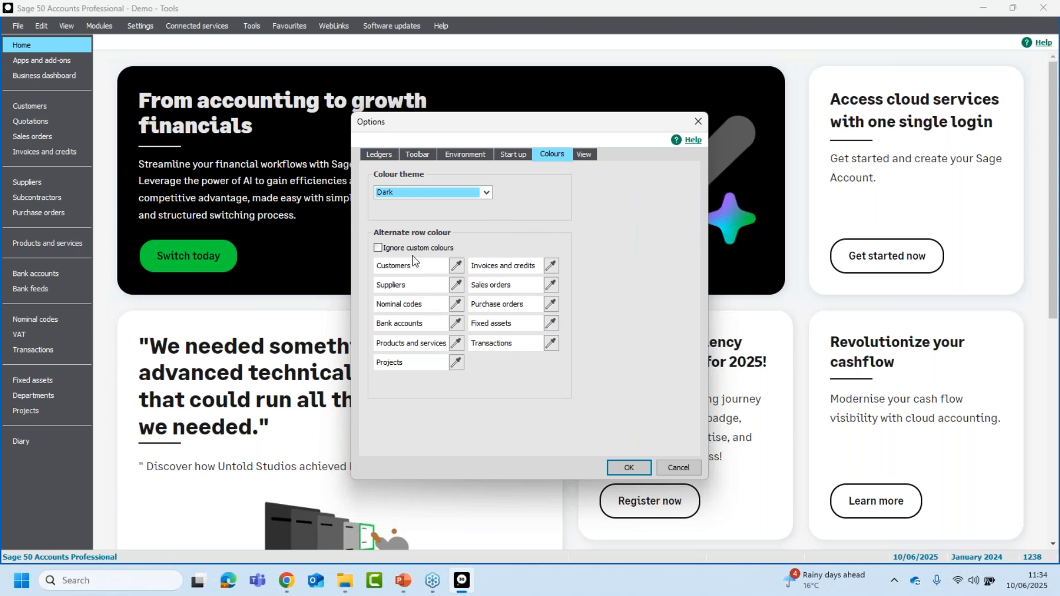
left_click(488, 192)
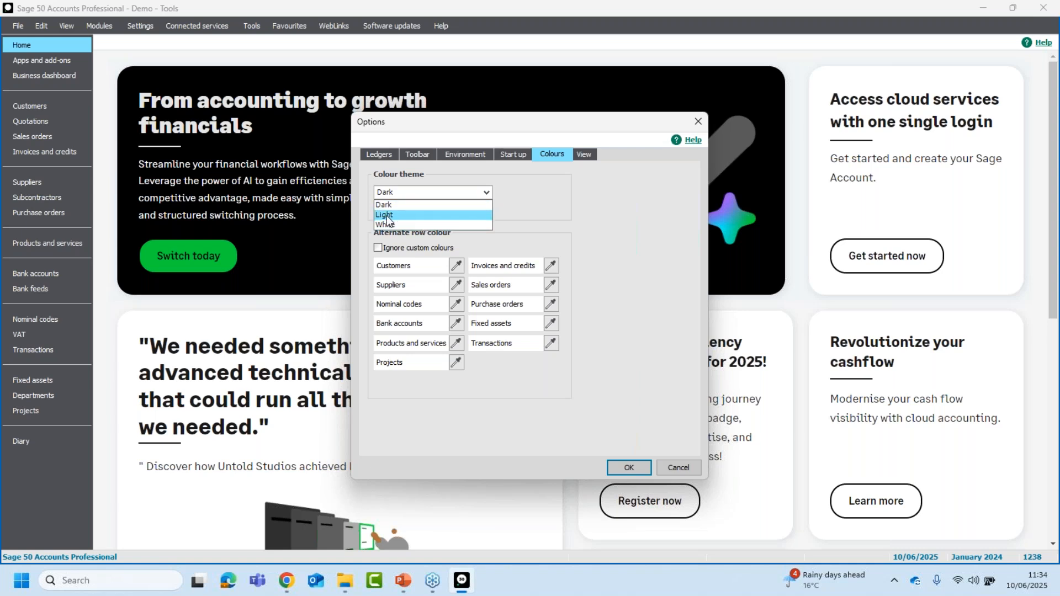
left_click(499, 208)
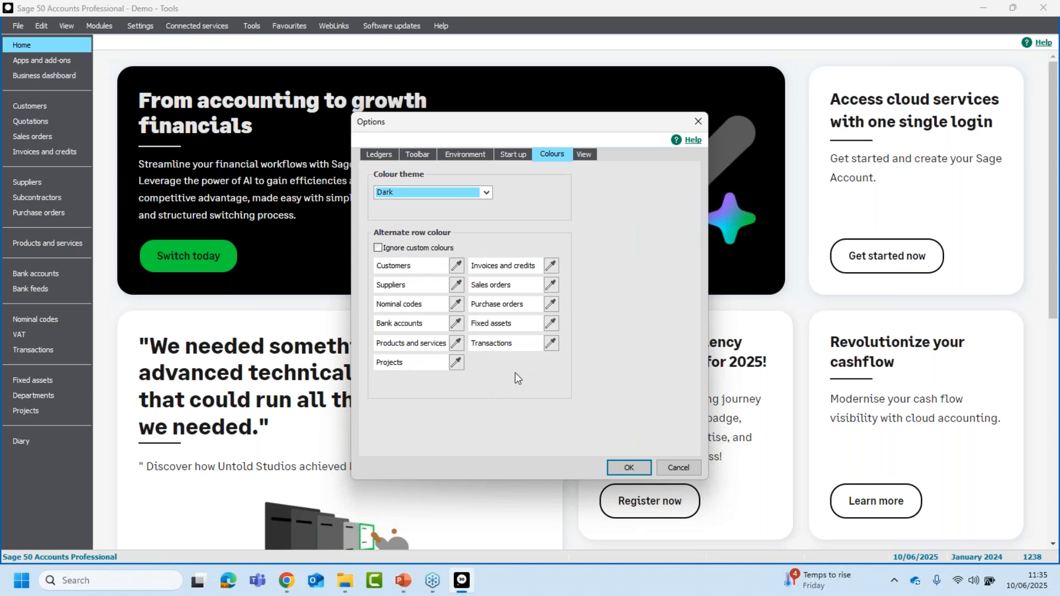
left_click(678, 468)
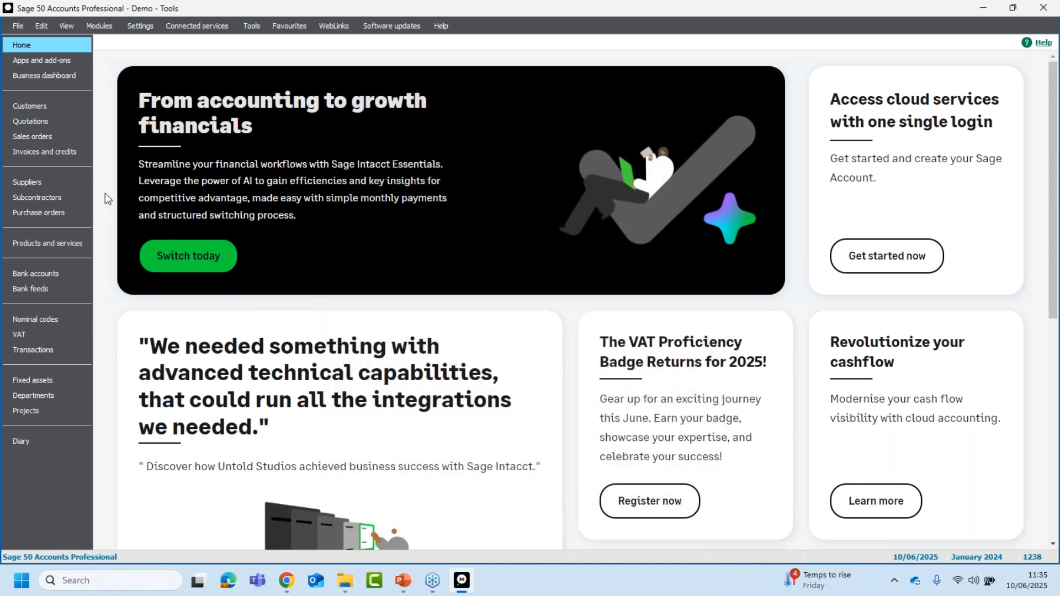
Set the alternate row colour for Customers to red in the program options, save the options and open the customer list
left_click(17, 107)
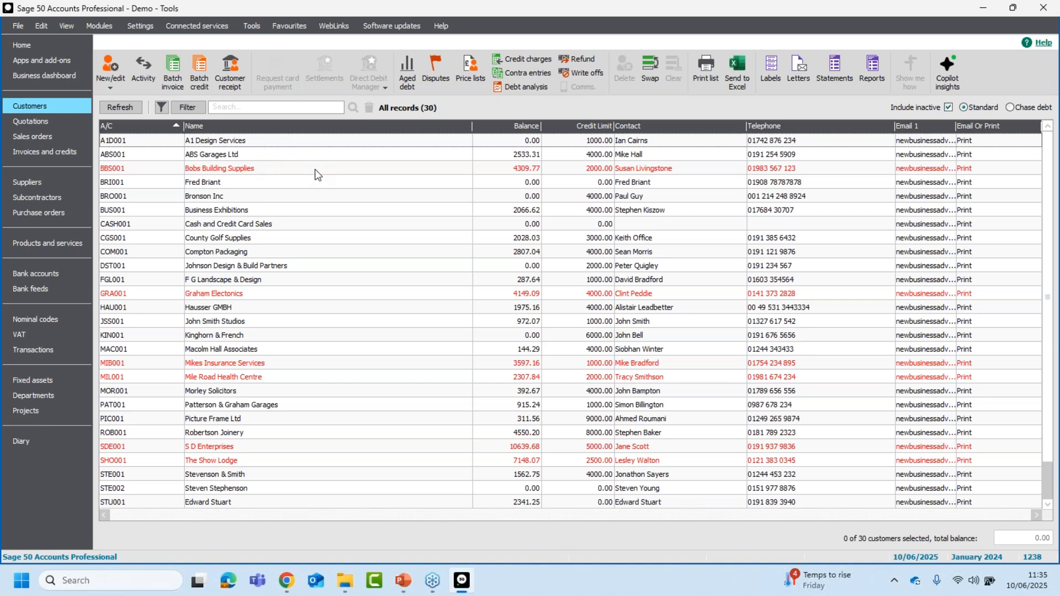
left_click(257, 29)
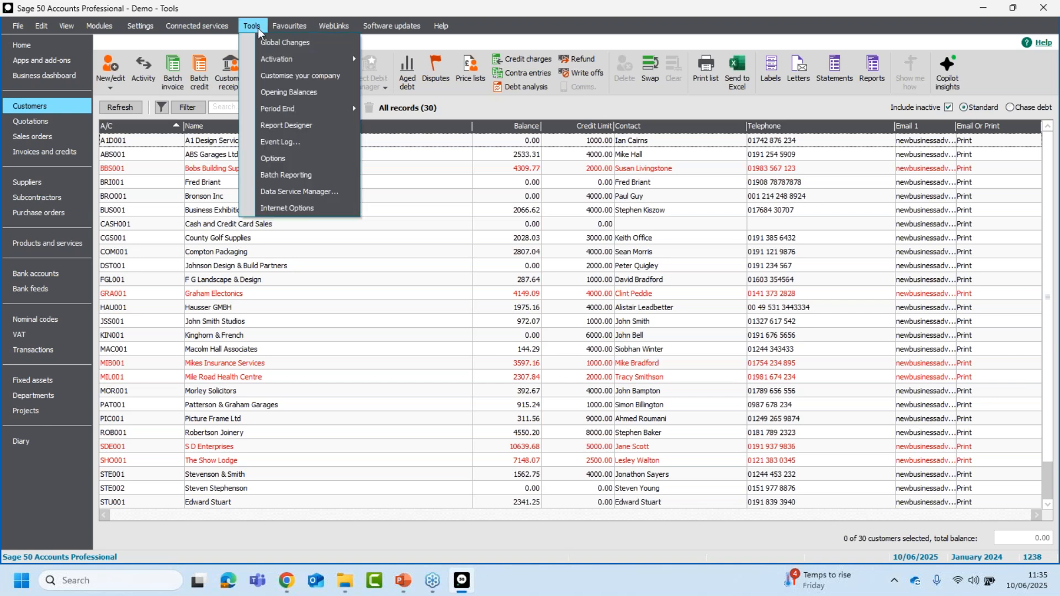
left_click(279, 158)
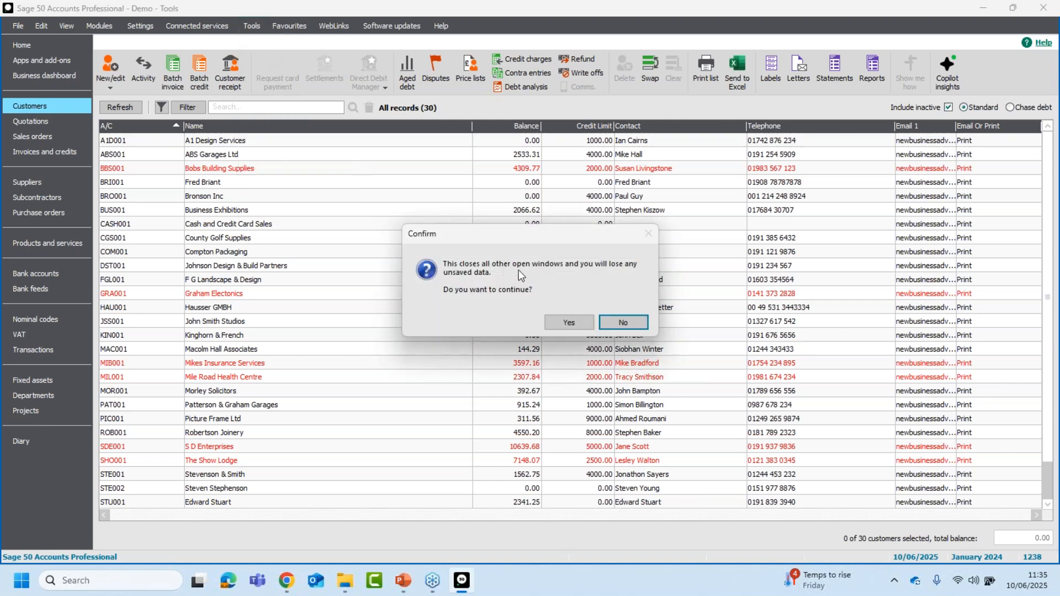
left_click(568, 322)
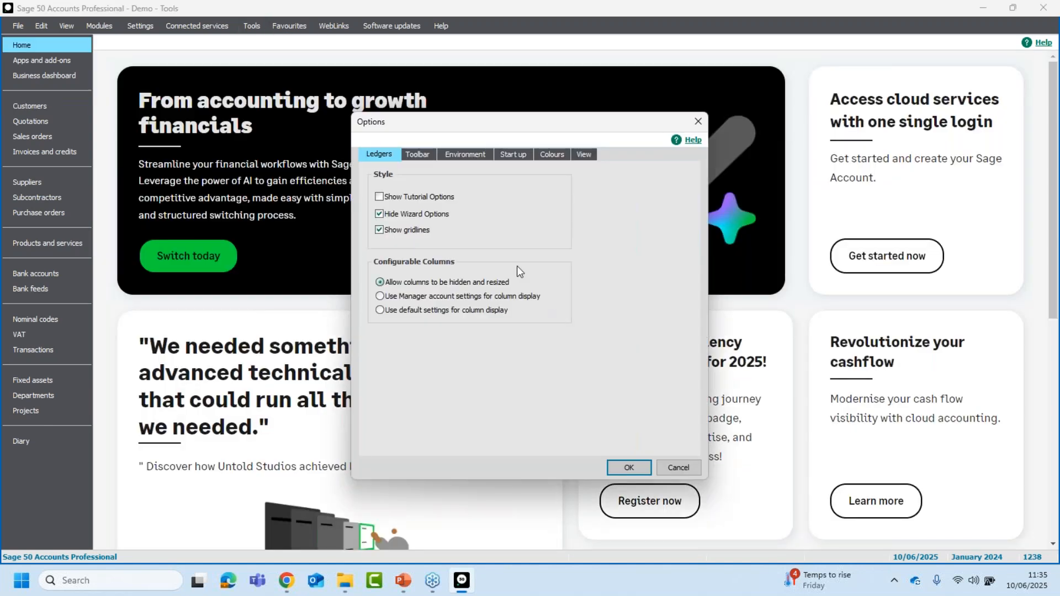
left_click(555, 155)
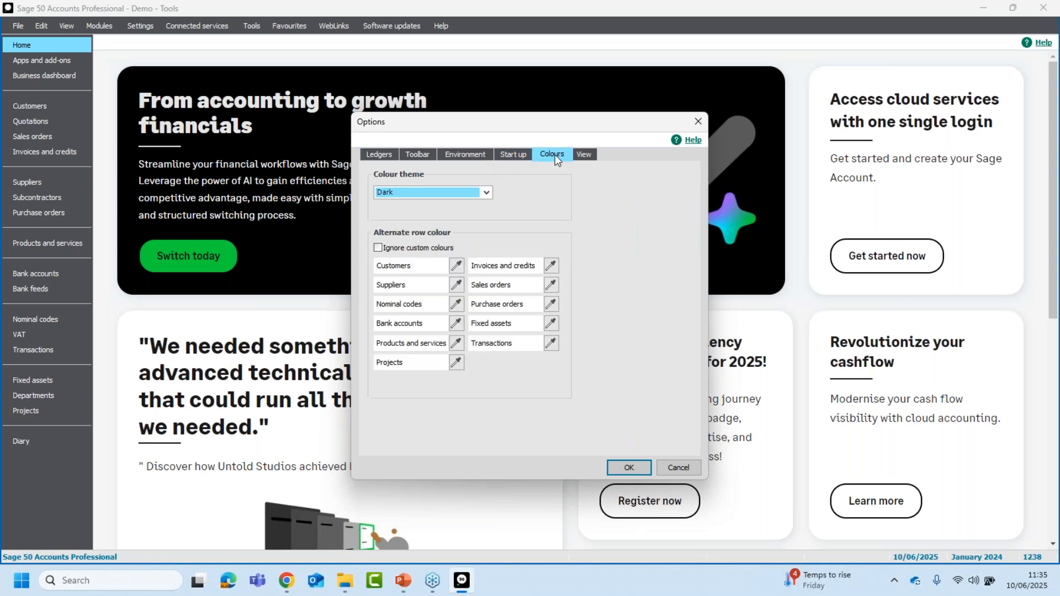
left_click(457, 266)
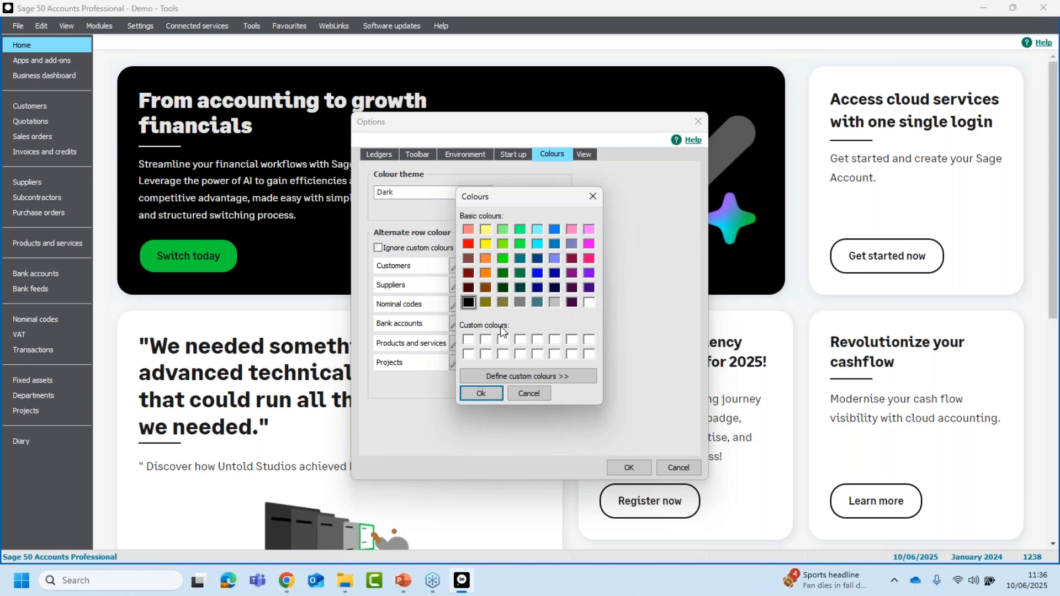
left_click(468, 244)
left_click(481, 394)
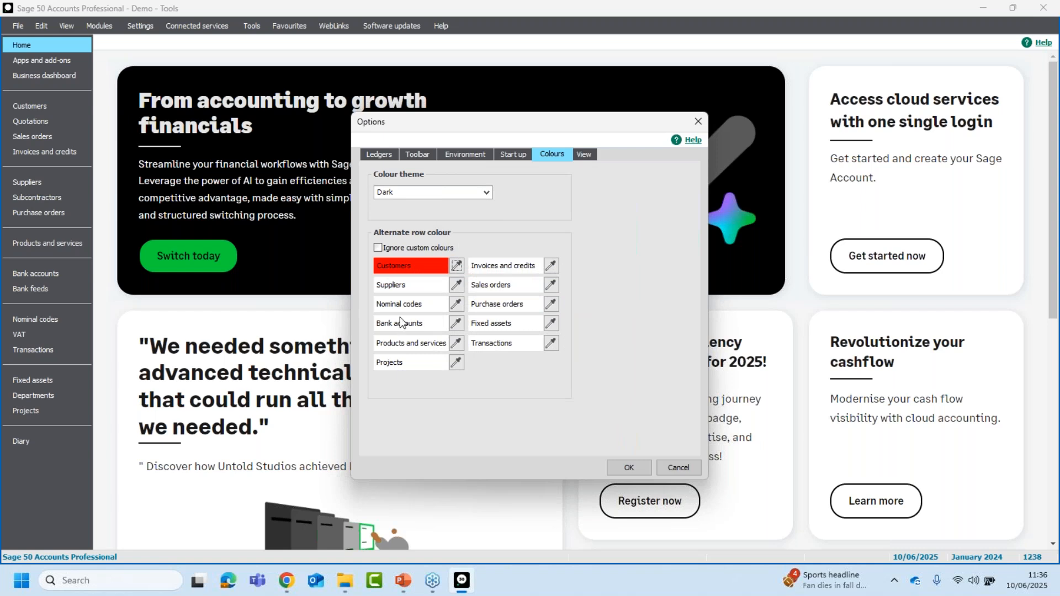
left_click(628, 467)
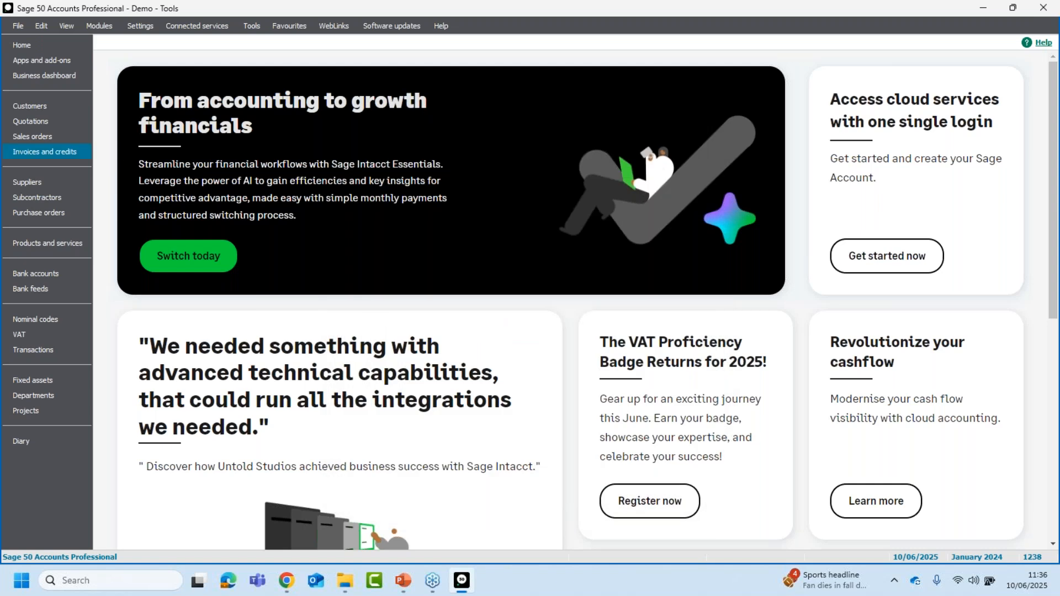
left_click(45, 108)
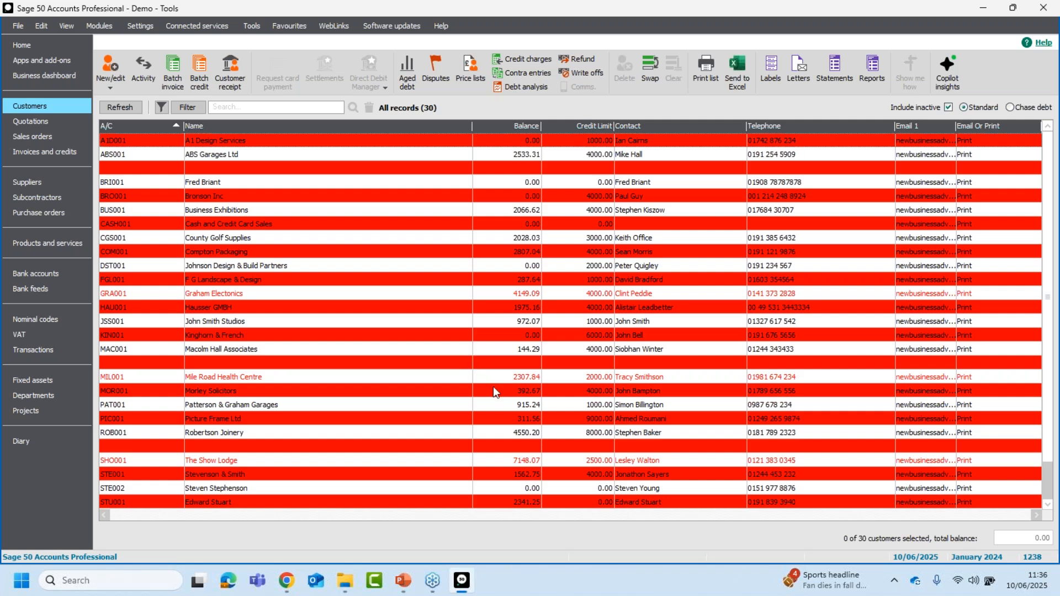
Define a custom colour with Red 0, Green 214 and Blue 57 for the Customers alternate rows and add it to the custom colours
left_click(249, 26)
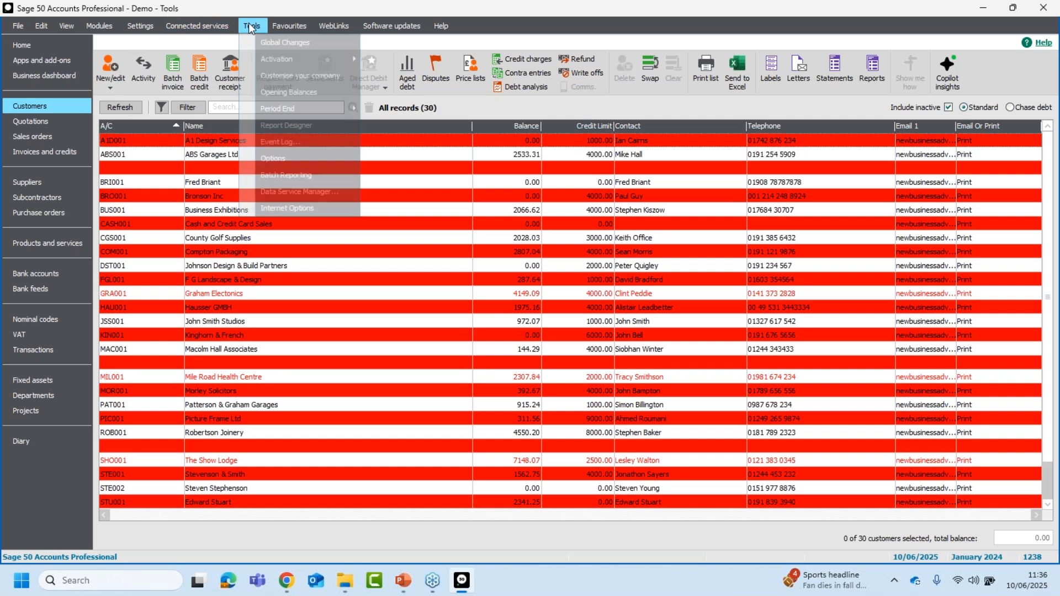
left_click(273, 159)
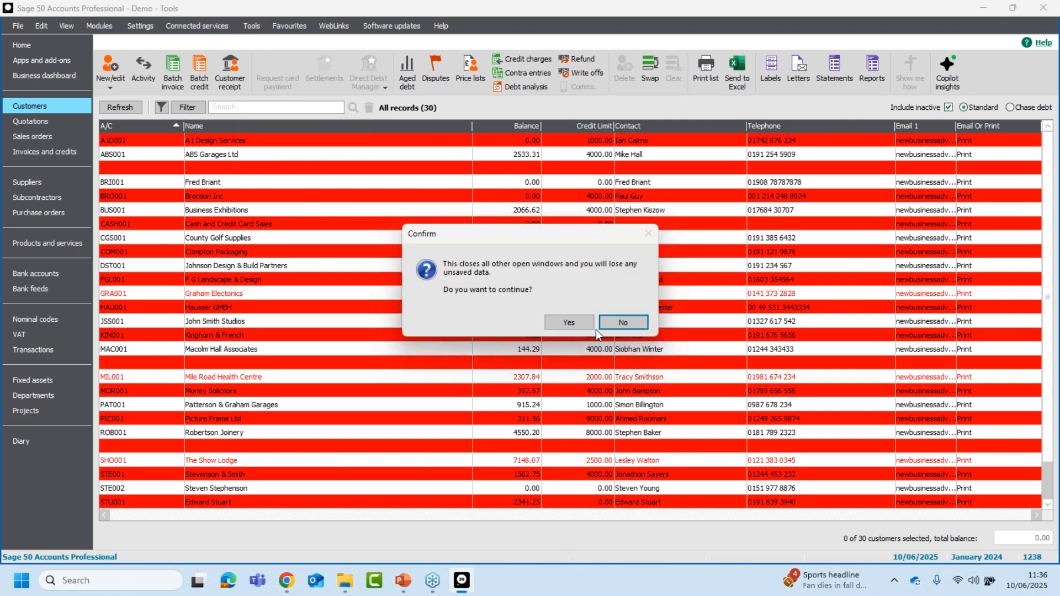
left_click(583, 319)
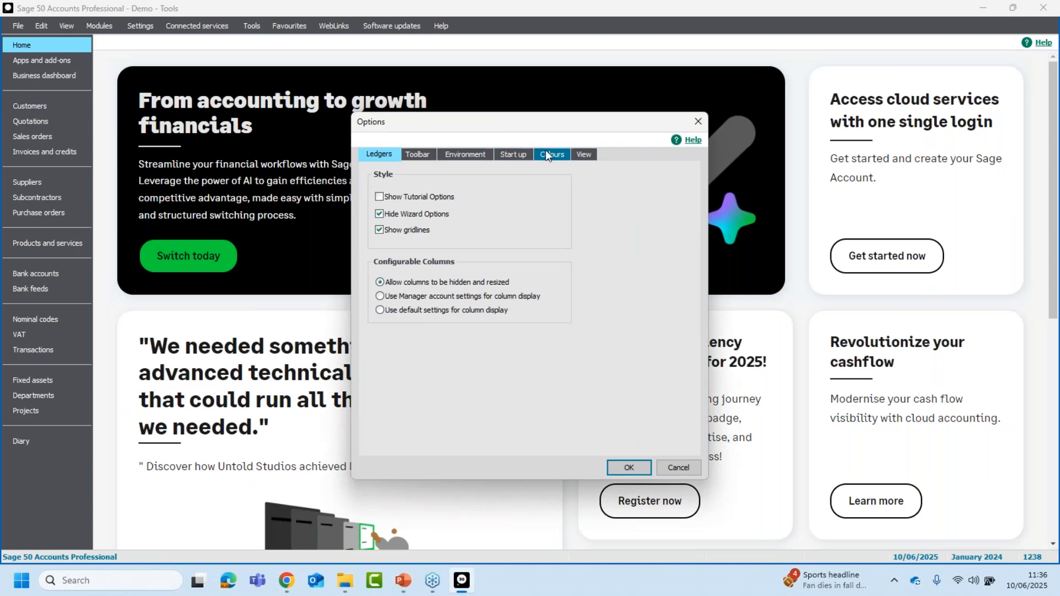
left_click(550, 156)
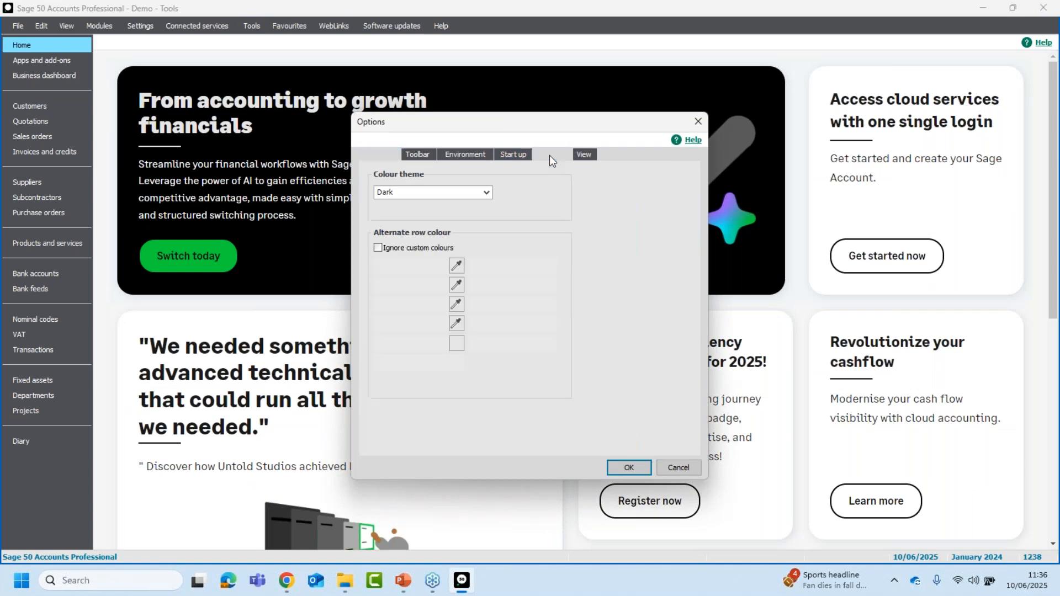
left_click(456, 266)
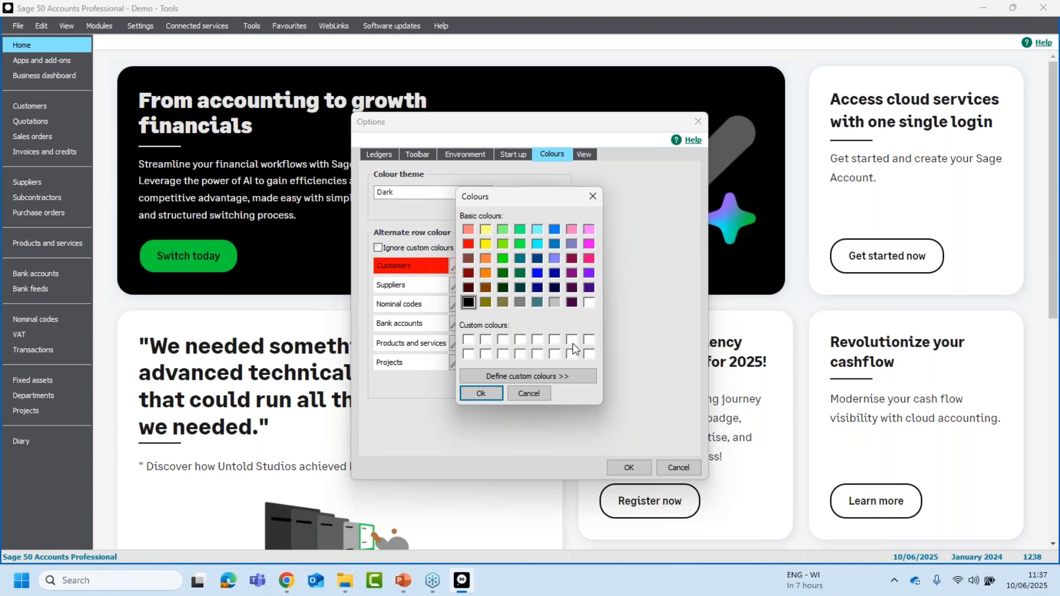
left_click(526, 376)
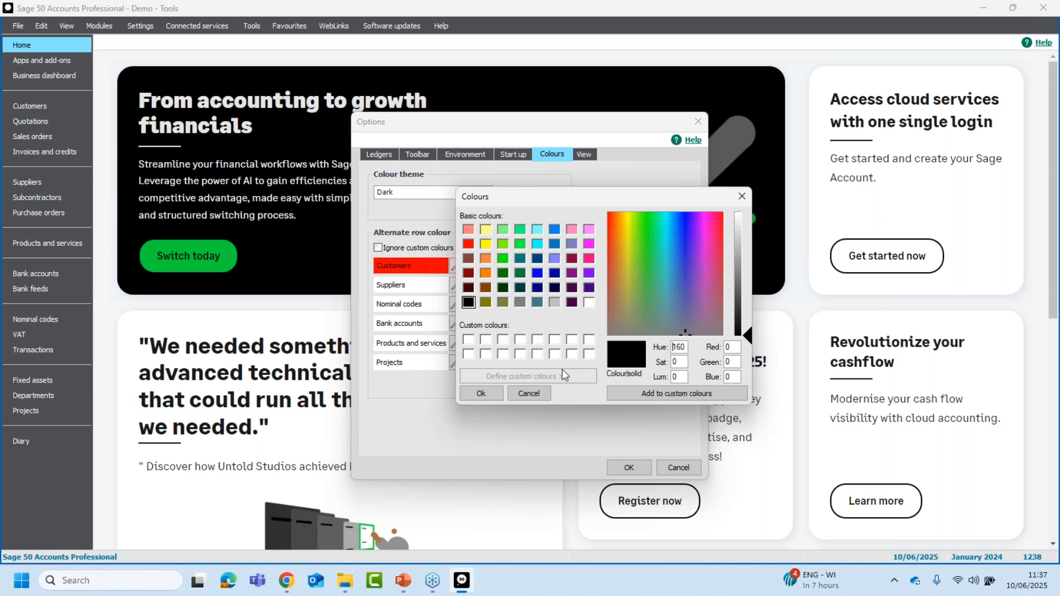
left_click(683, 254)
left_click(657, 282)
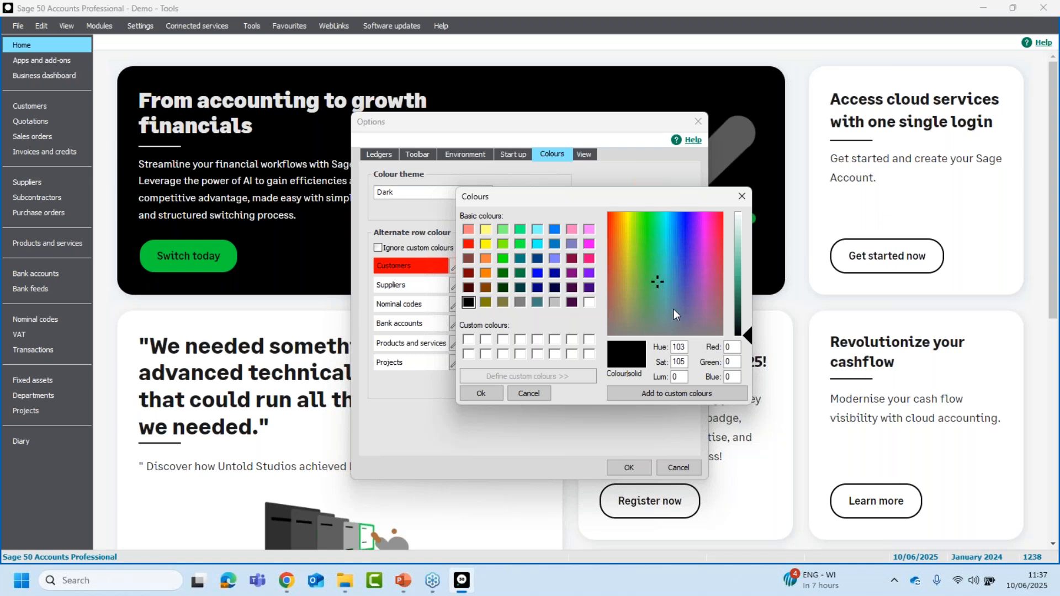
left_click_drag(731, 348, 726, 339)
type("214")
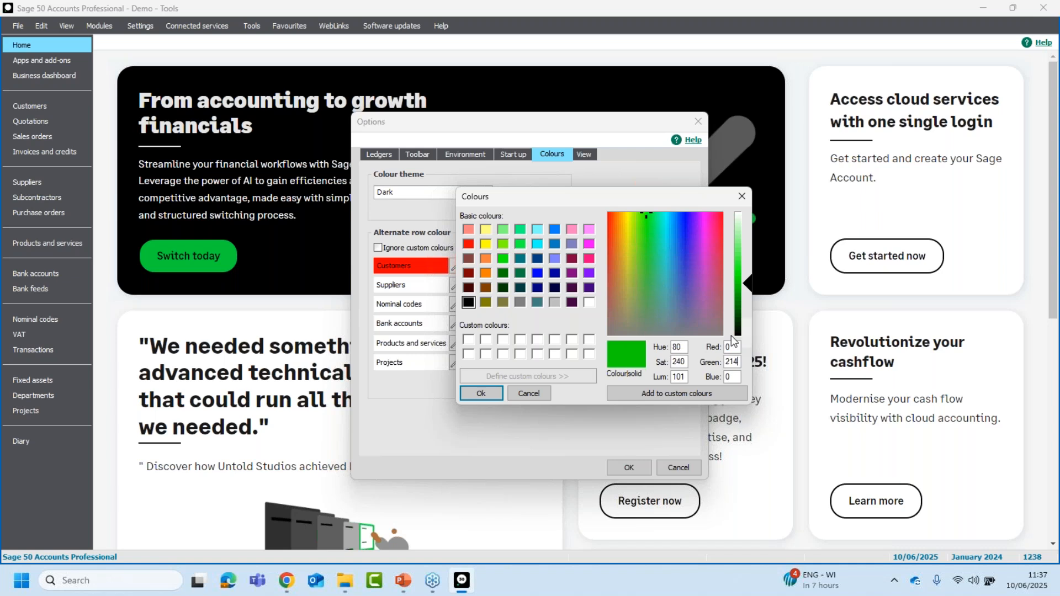
key("Tab")
type("57")
left_click(652, 392)
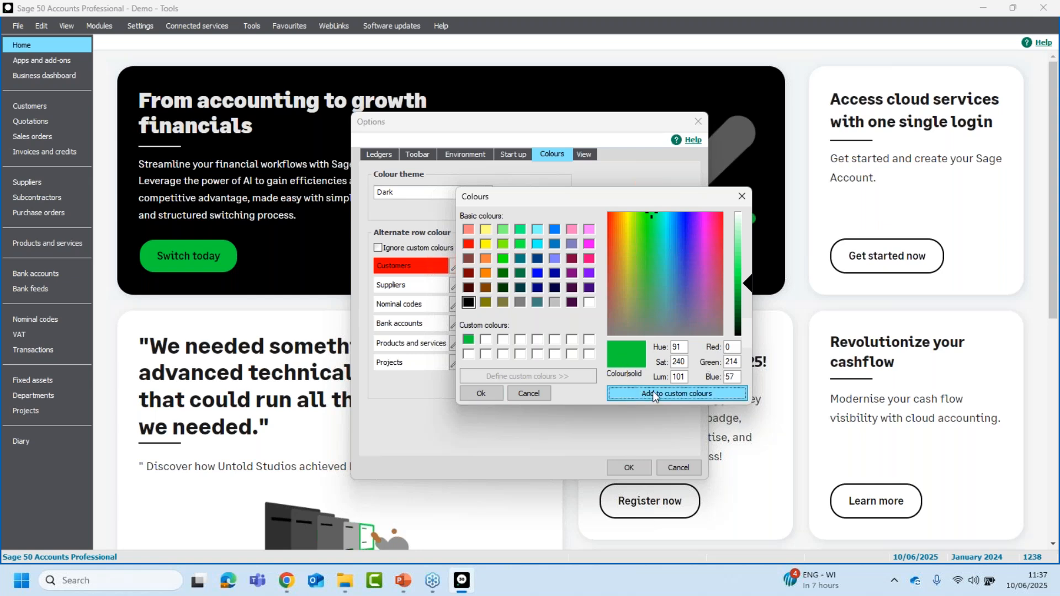
Apply the custom green to the Customers alternate rows, save the options and open the customer list
left_click(469, 341)
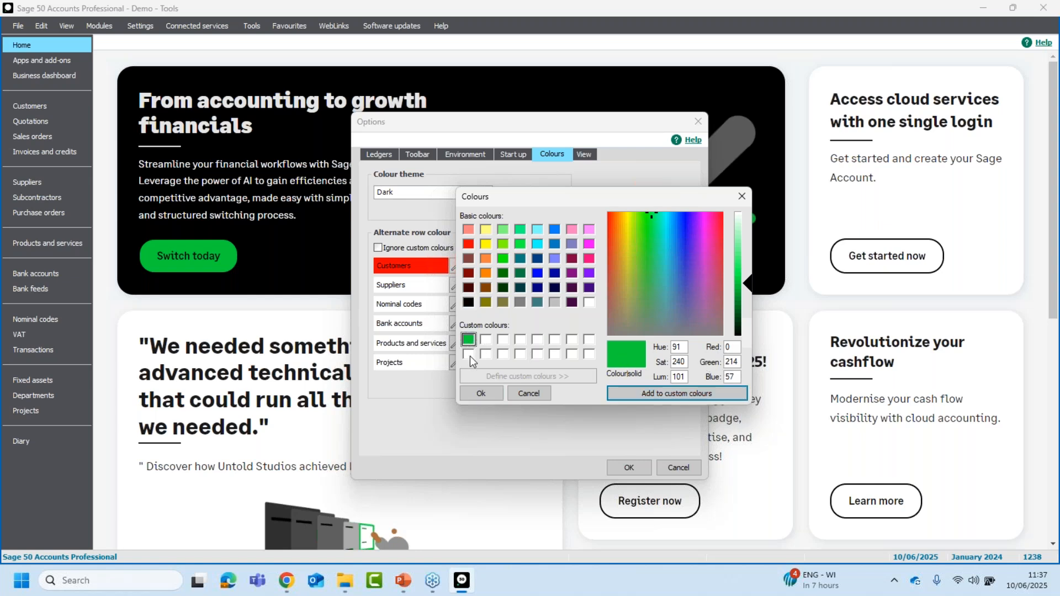
left_click(481, 393)
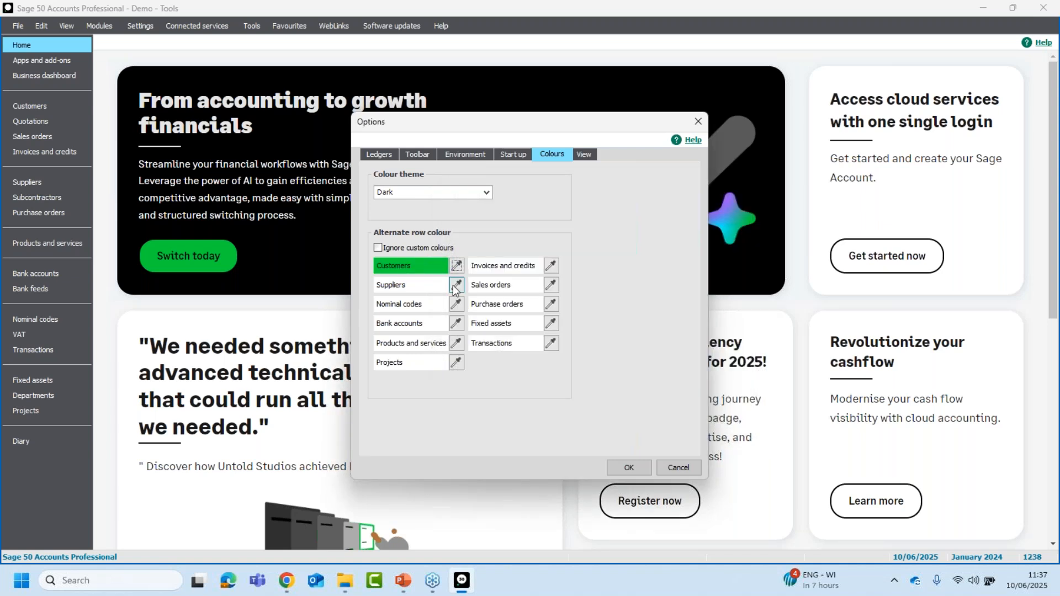
left_click(629, 468)
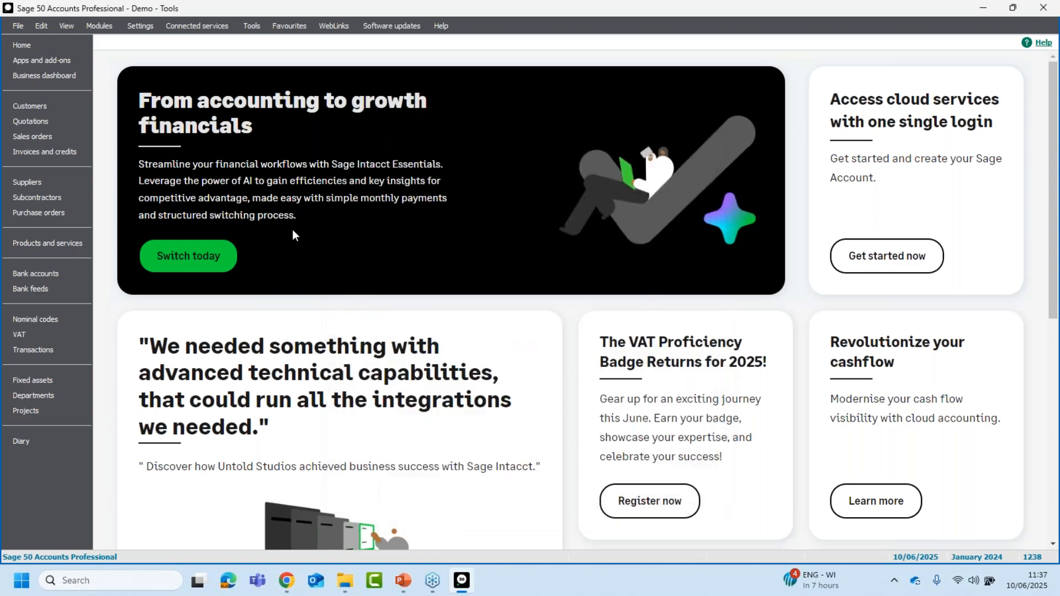
left_click(40, 108)
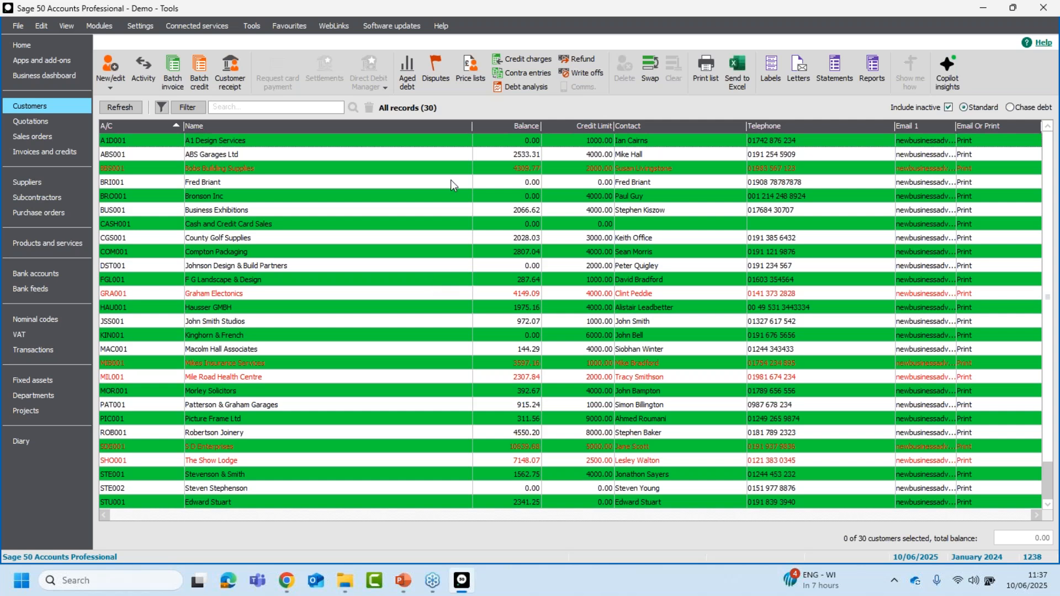
Reopen the colour settings in the program options and turn on Ignore custom colours for alternate rows
left_click(257, 26)
left_click(284, 159)
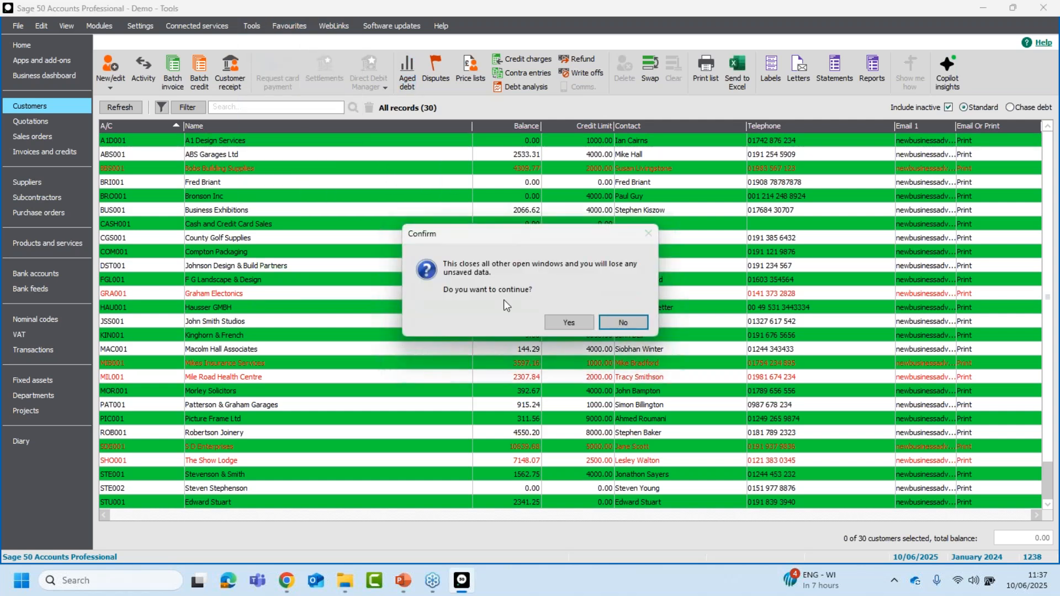
left_click(579, 320)
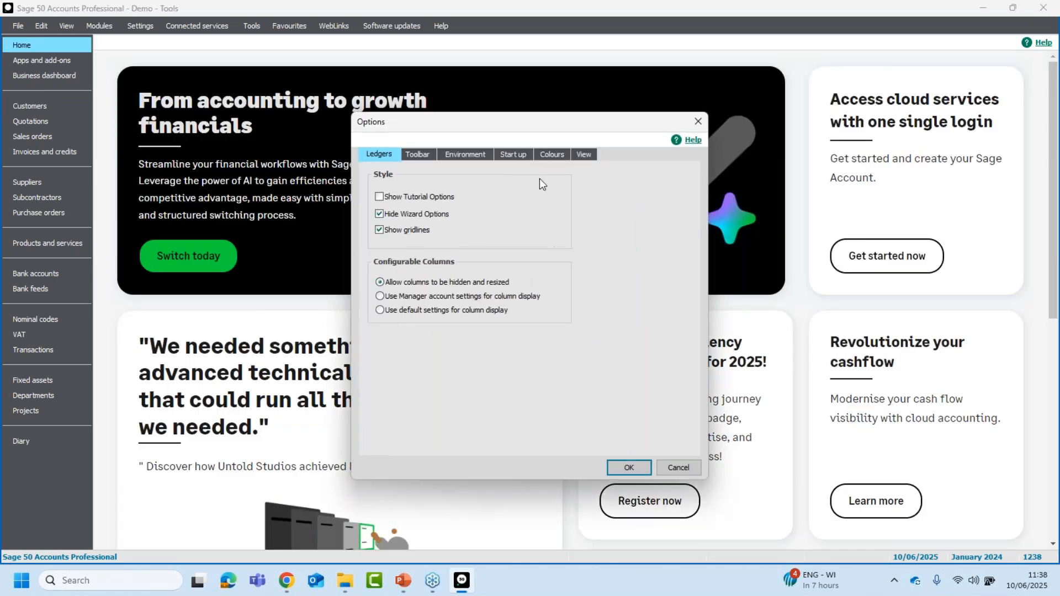
left_click(547, 155)
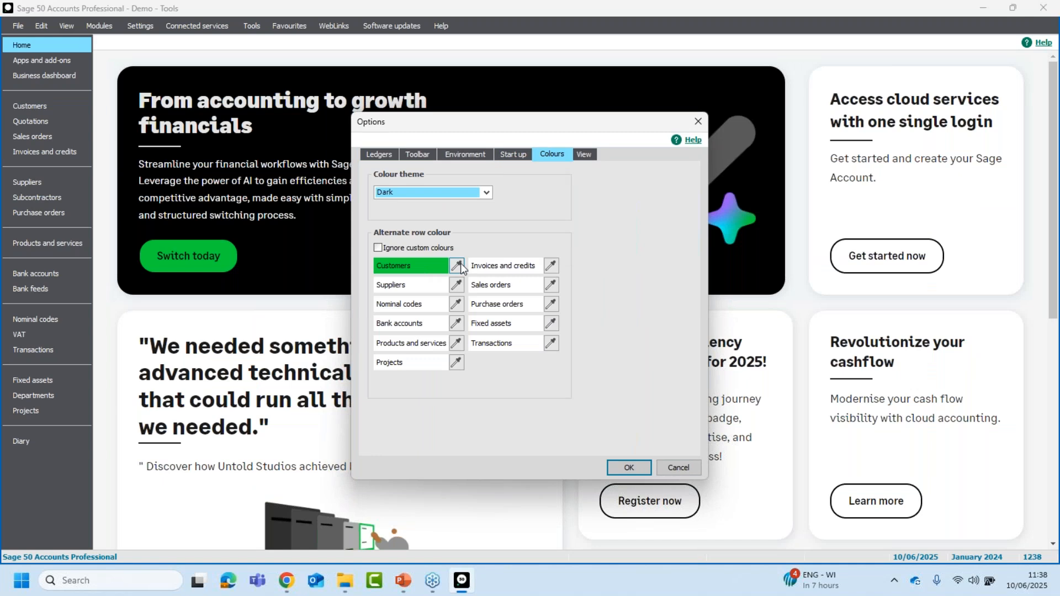
left_click(378, 248)
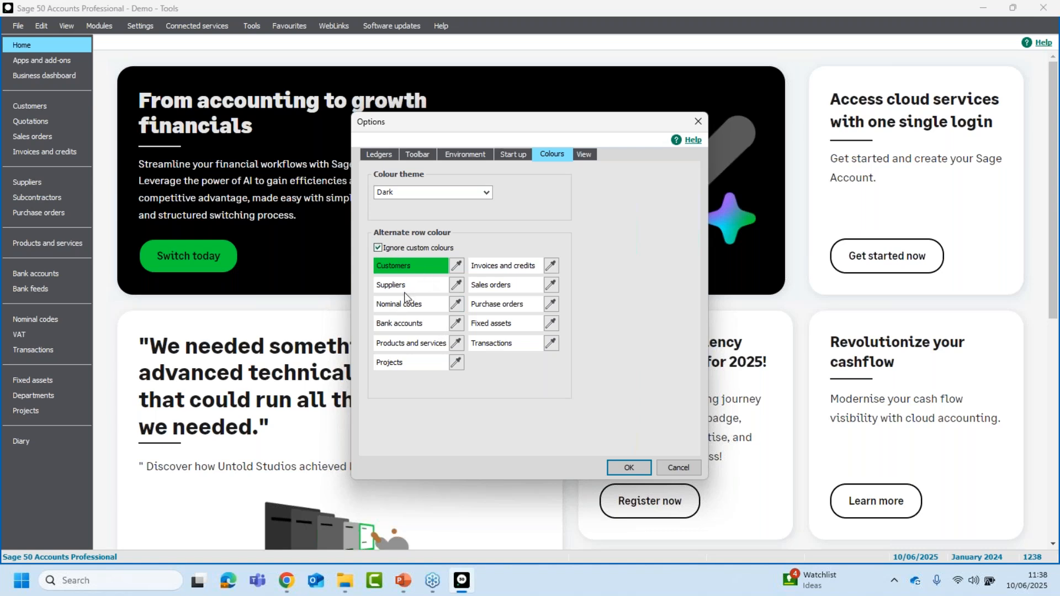
Set the Customers alternate row colour to the basic light green, save the options and open the customer list
left_click(456, 266)
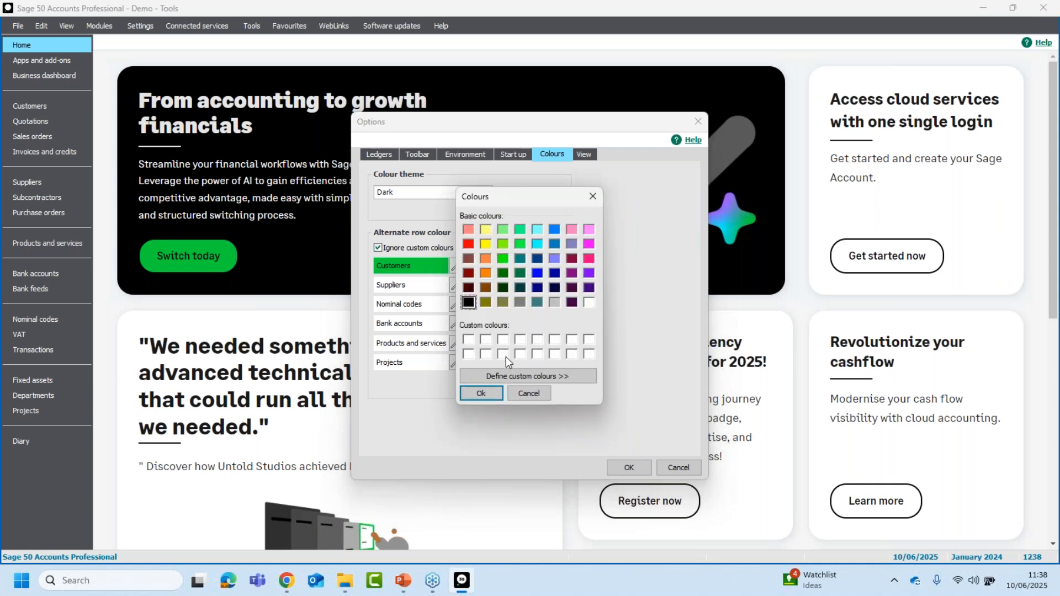
left_click(502, 229)
left_click(489, 390)
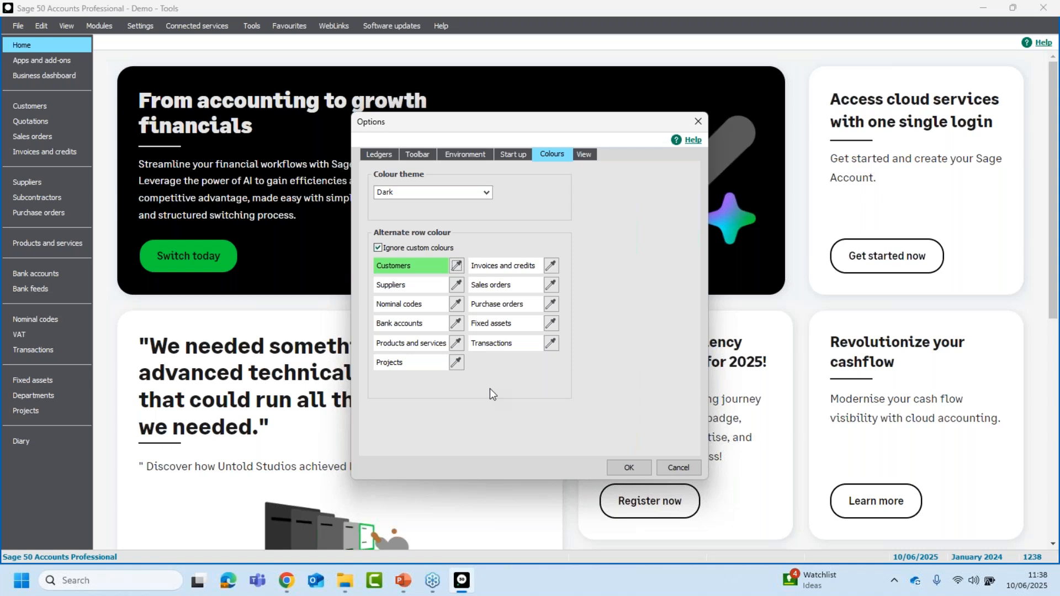
left_click(639, 468)
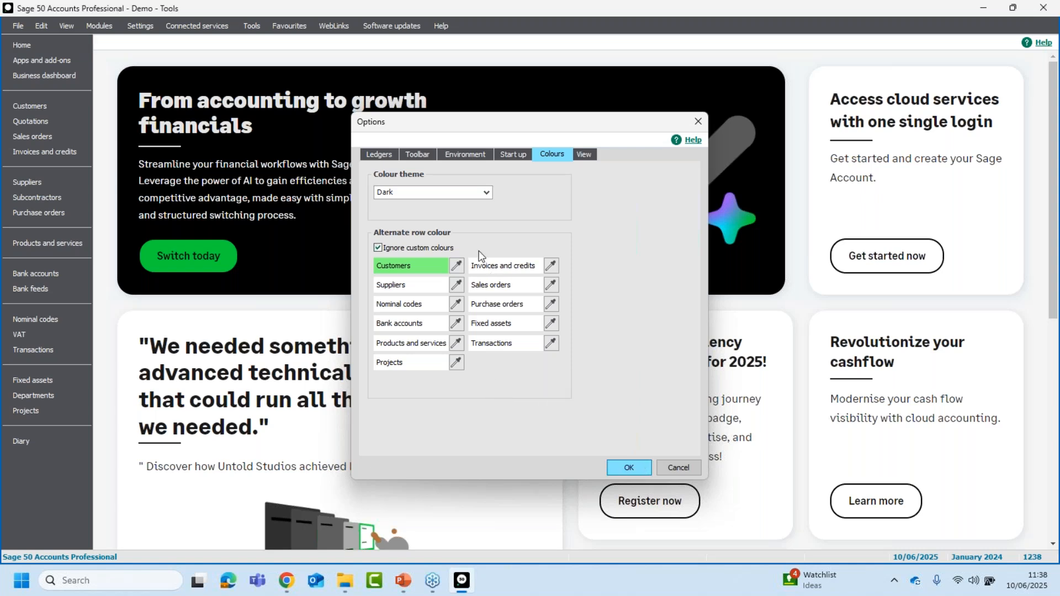
left_click(47, 107)
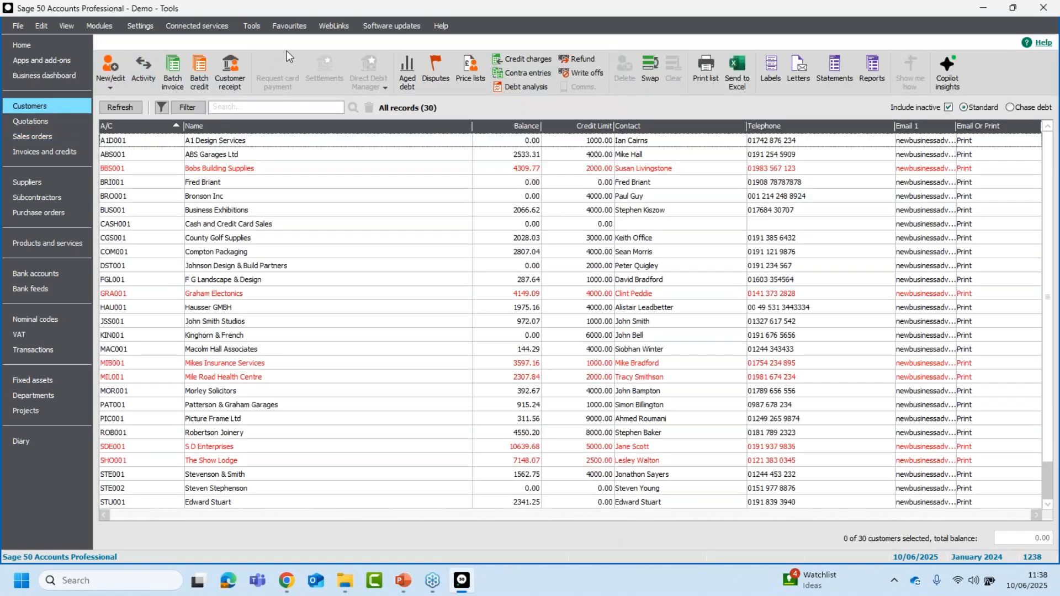
Turn off Ignore custom colours in the program options, save the options and open the customer list
left_click(255, 25)
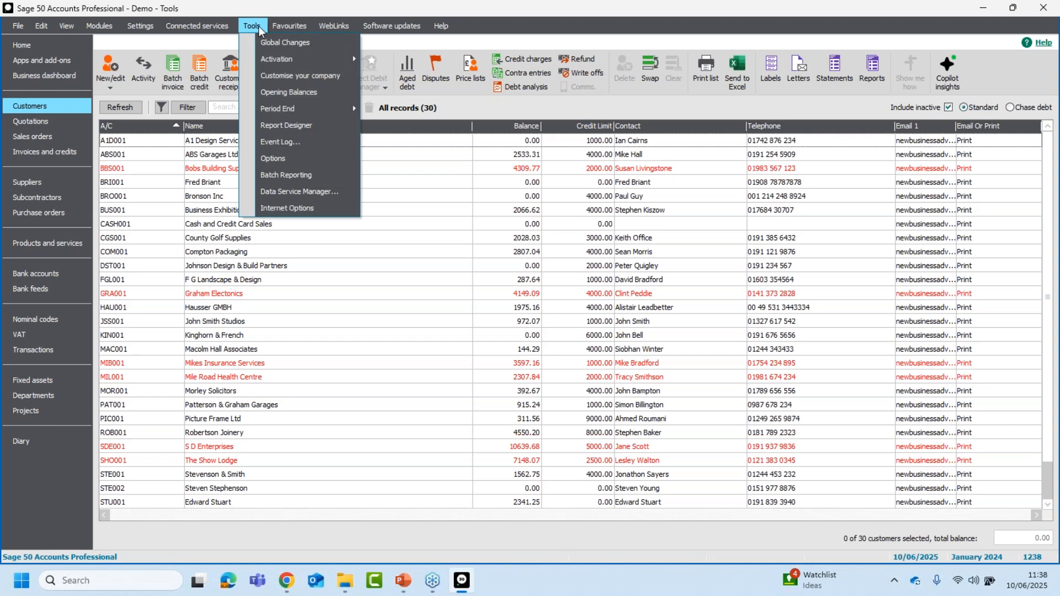
left_click(271, 160)
left_click(576, 318)
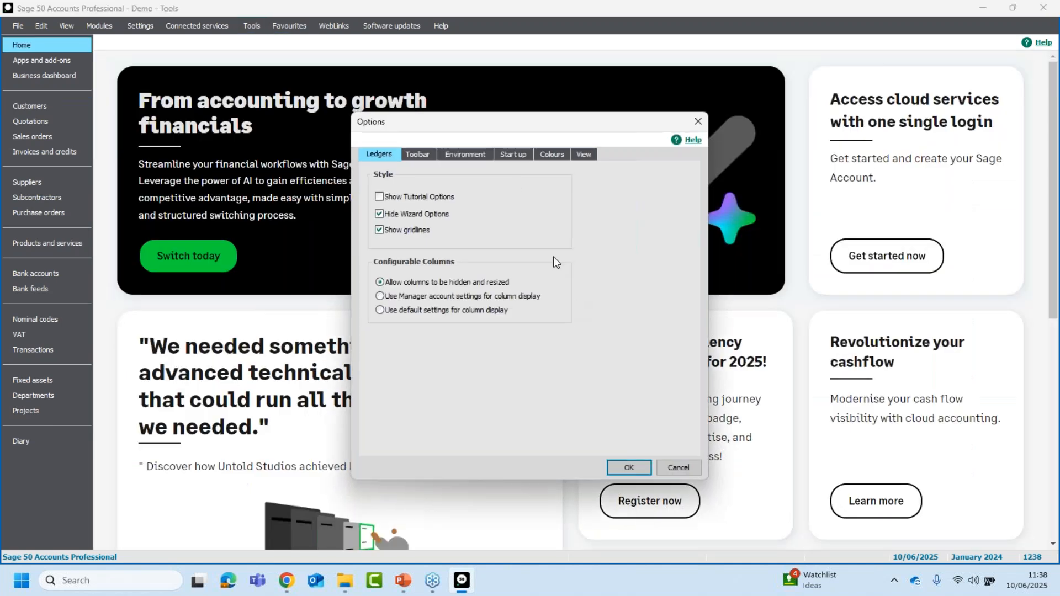
left_click(551, 155)
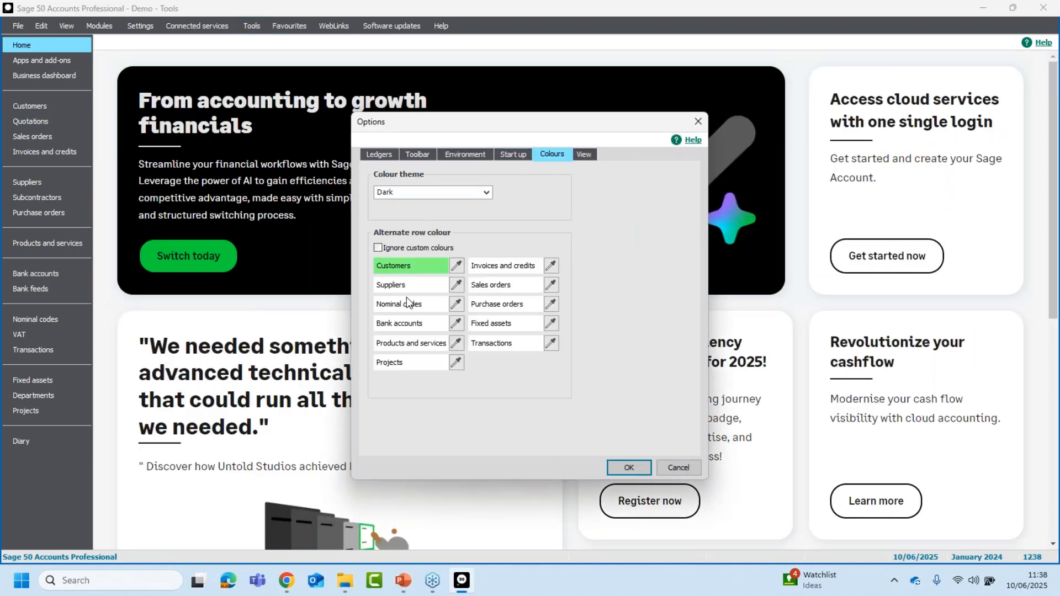
left_click(629, 467)
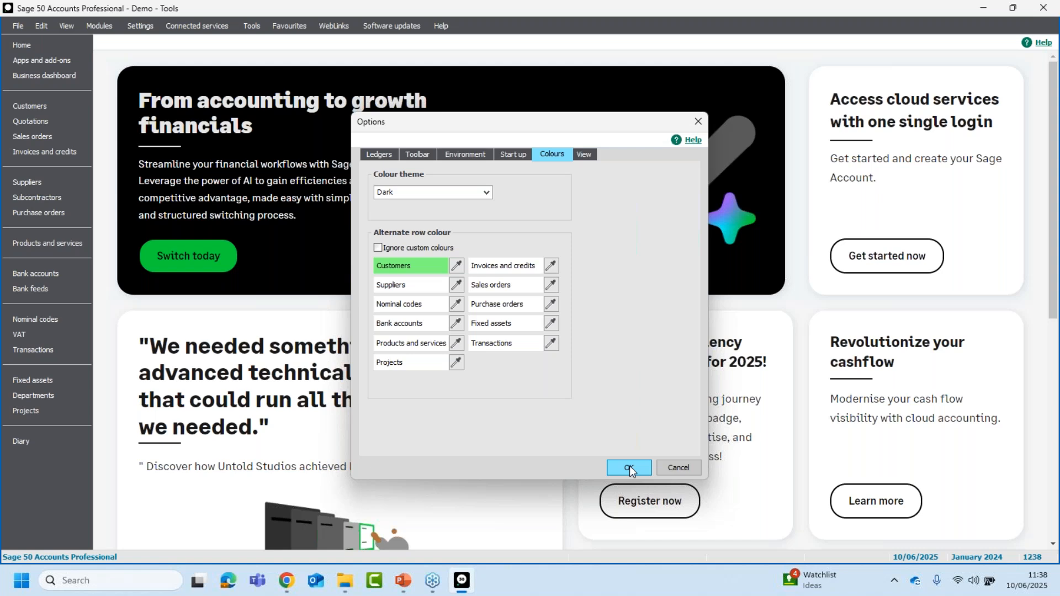
left_click(31, 108)
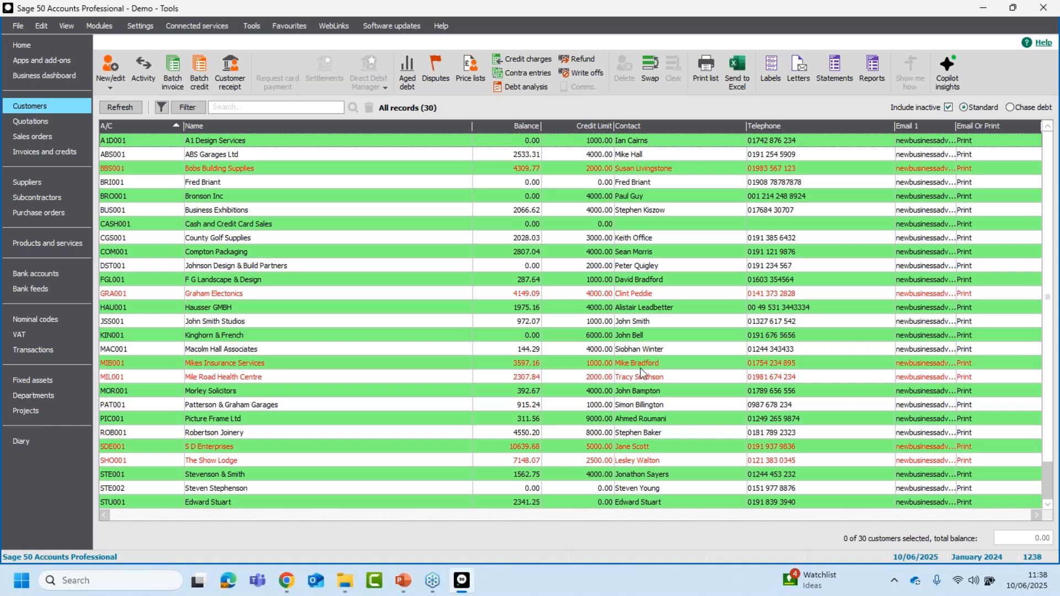
Set the Suppliers alternate row colour to black in the program options, save and open the supplier list
left_click(256, 30)
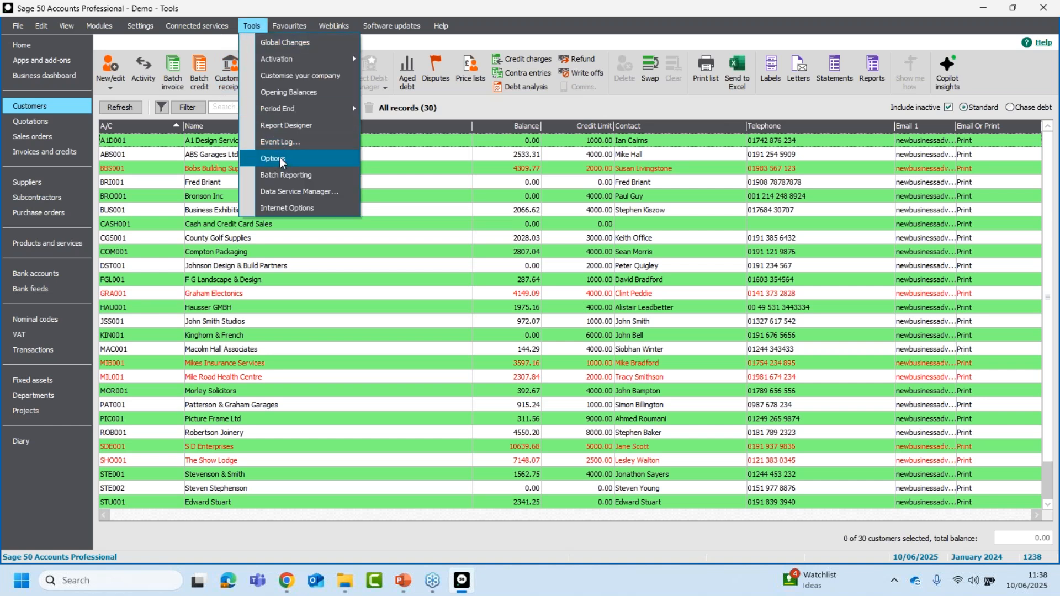
left_click(278, 160)
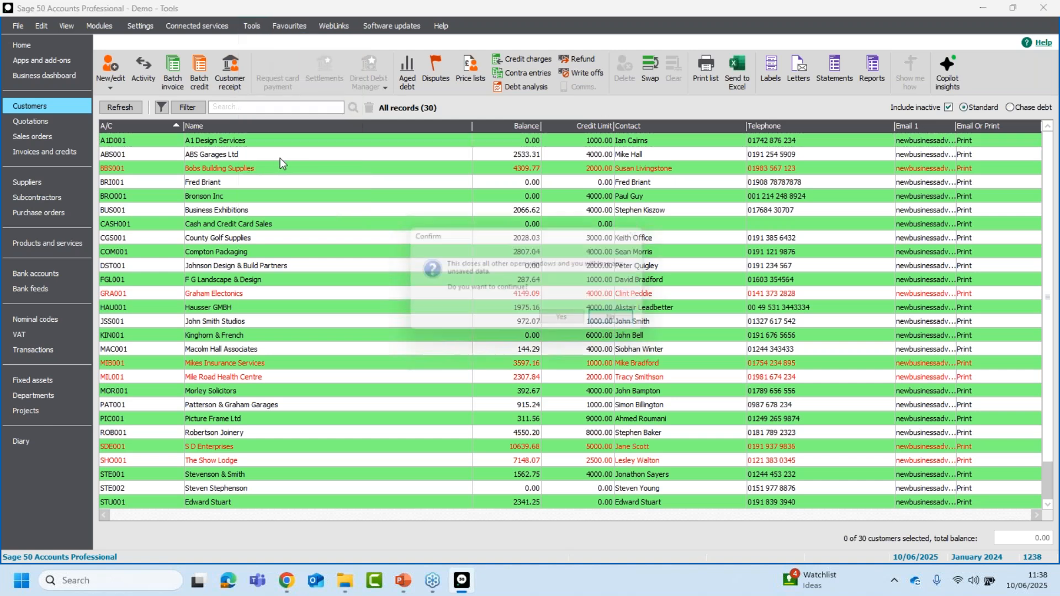
left_click(569, 325)
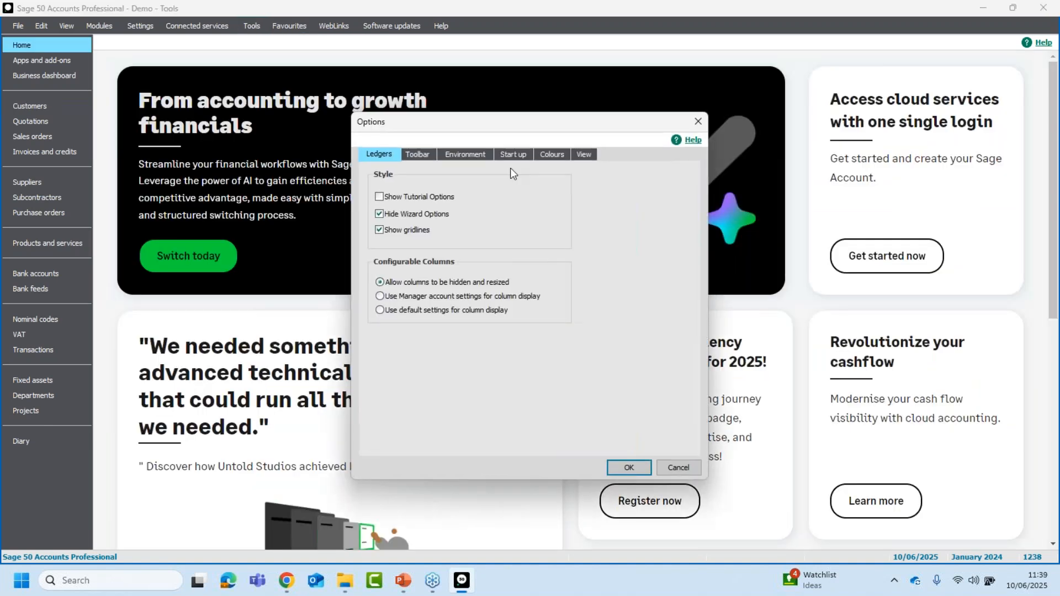
left_click(548, 154)
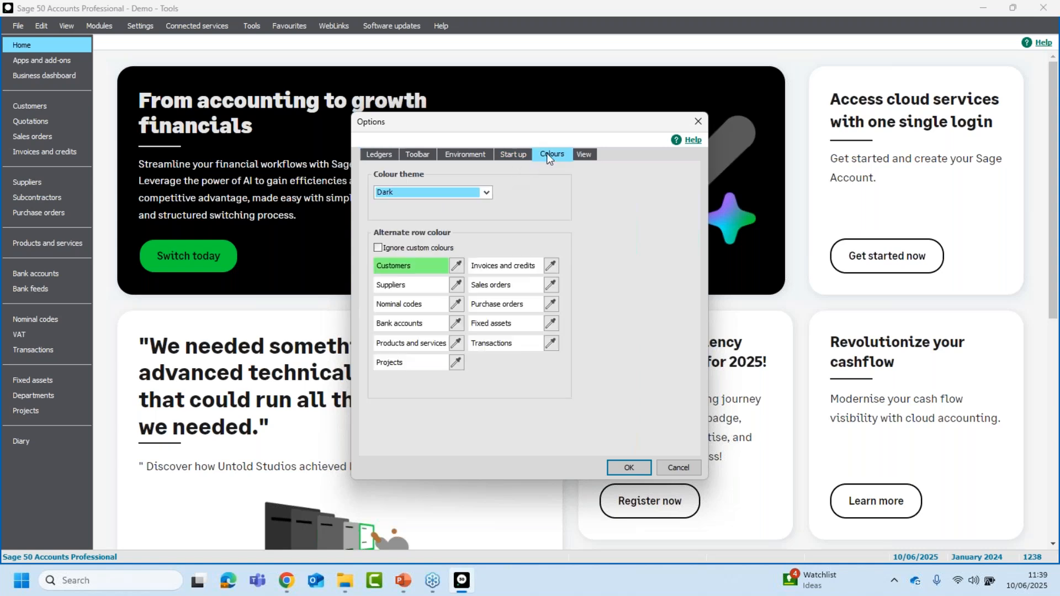
left_click(456, 285)
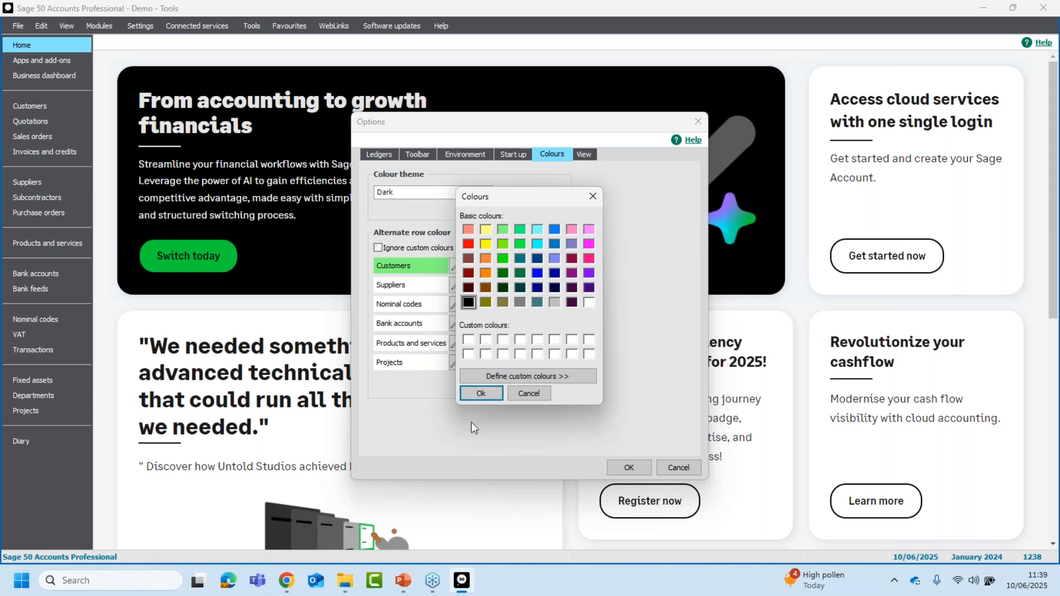
left_click(479, 393)
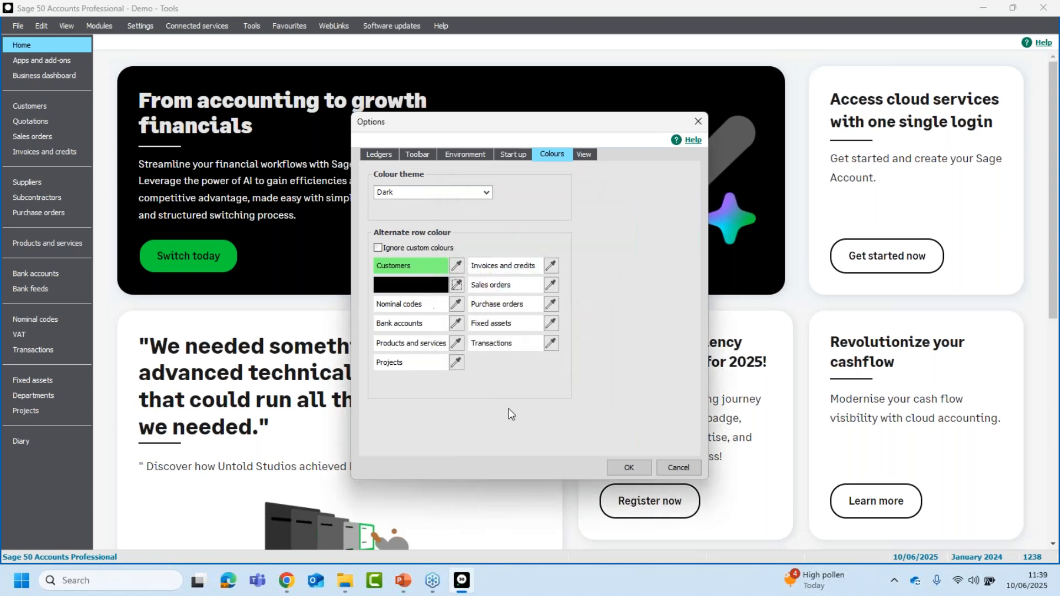
left_click(637, 467)
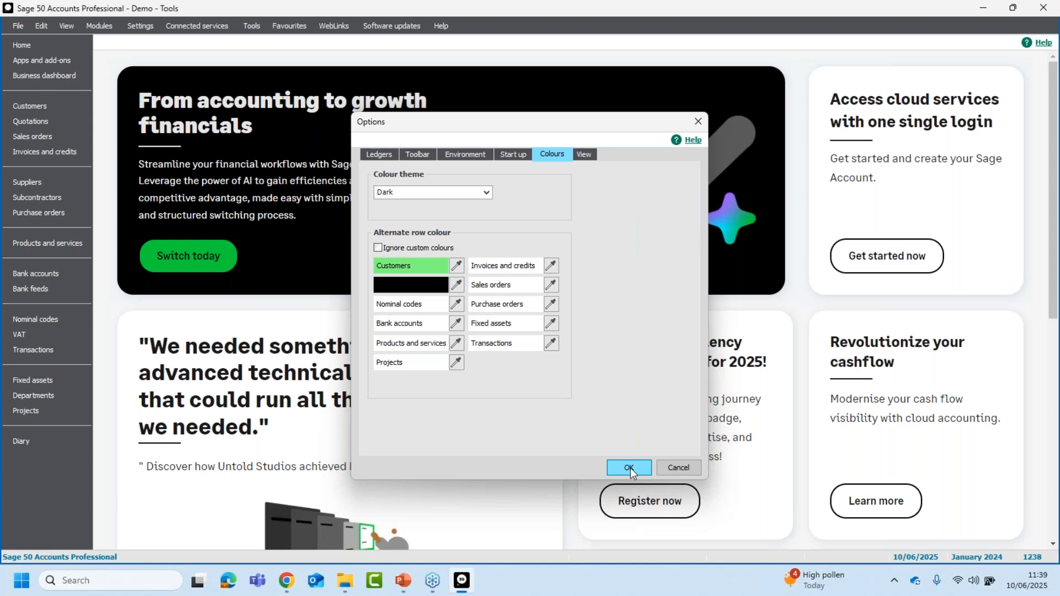
left_click(56, 181)
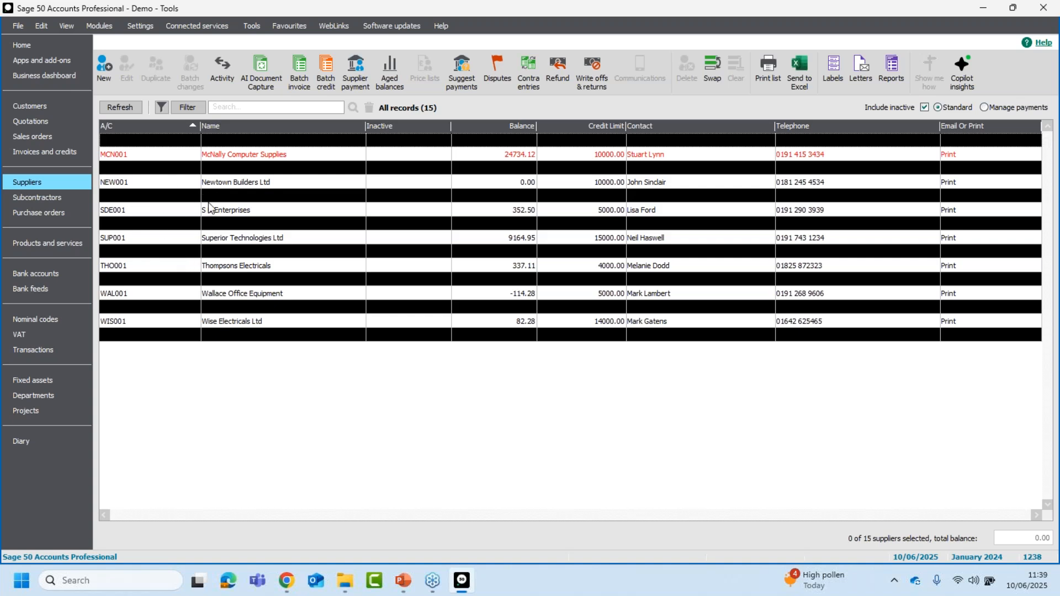
Select and deselect black alternate rows in the supplier list to check whether their details can be read
left_click(192, 196)
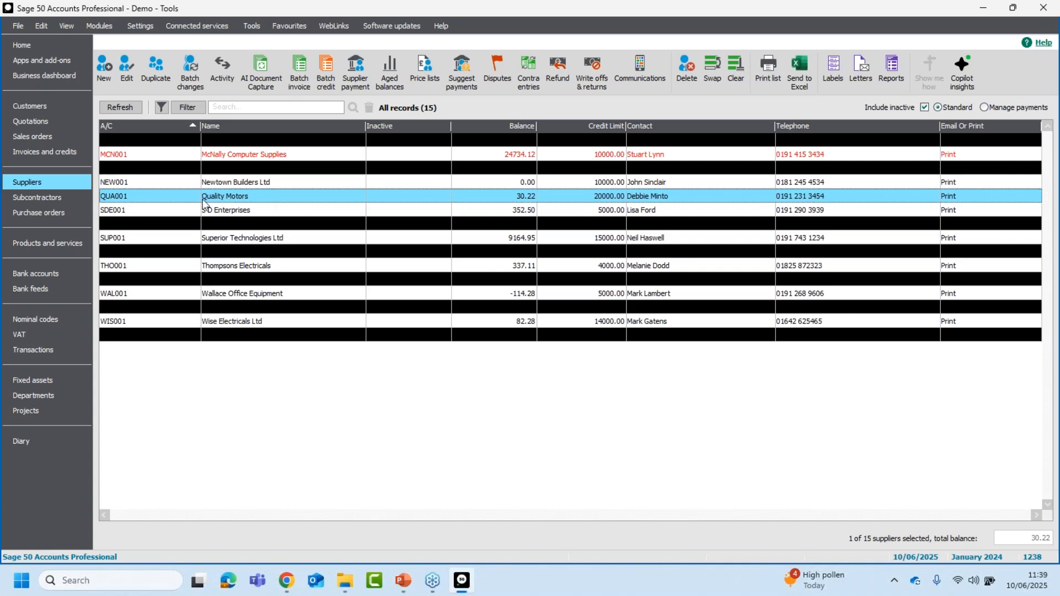
left_click(185, 227)
left_click(185, 251)
left_click(181, 223)
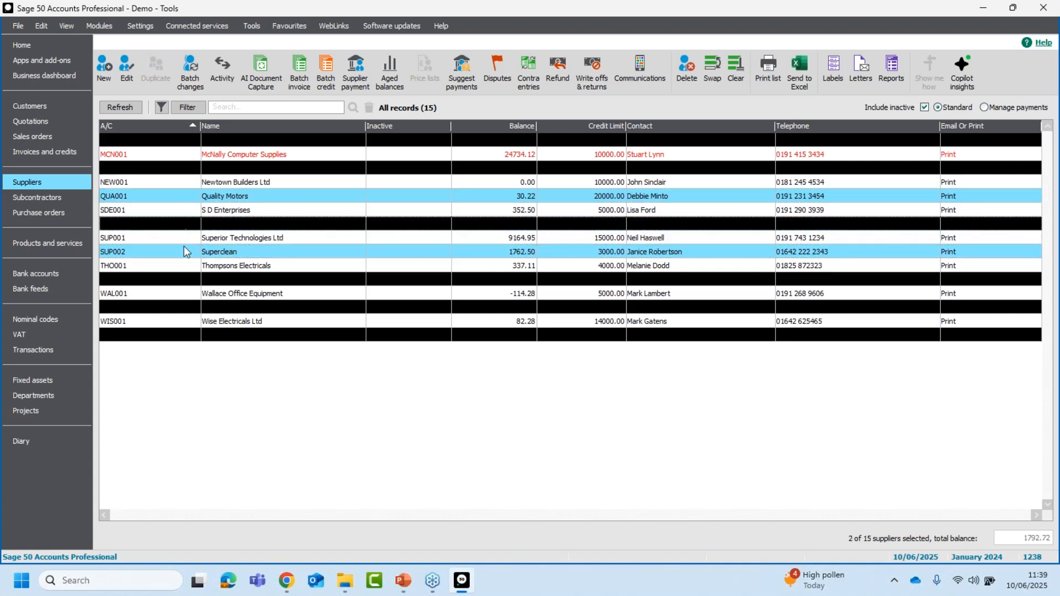
left_click(184, 246)
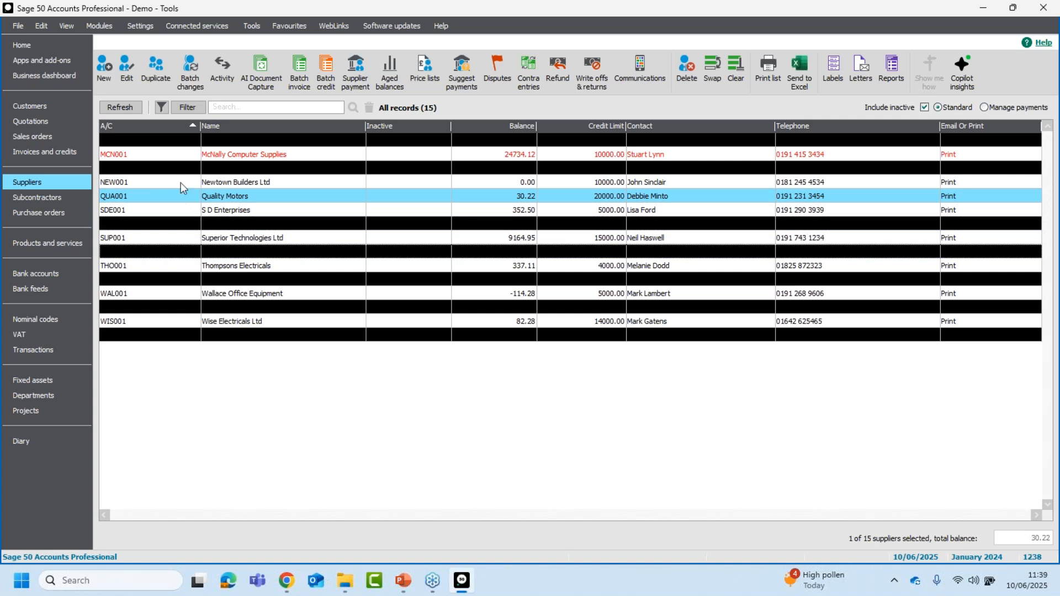
Reopen the colour settings in the program options and set the Suppliers alternate row colour to the basic light red
left_click(251, 28)
left_click(287, 161)
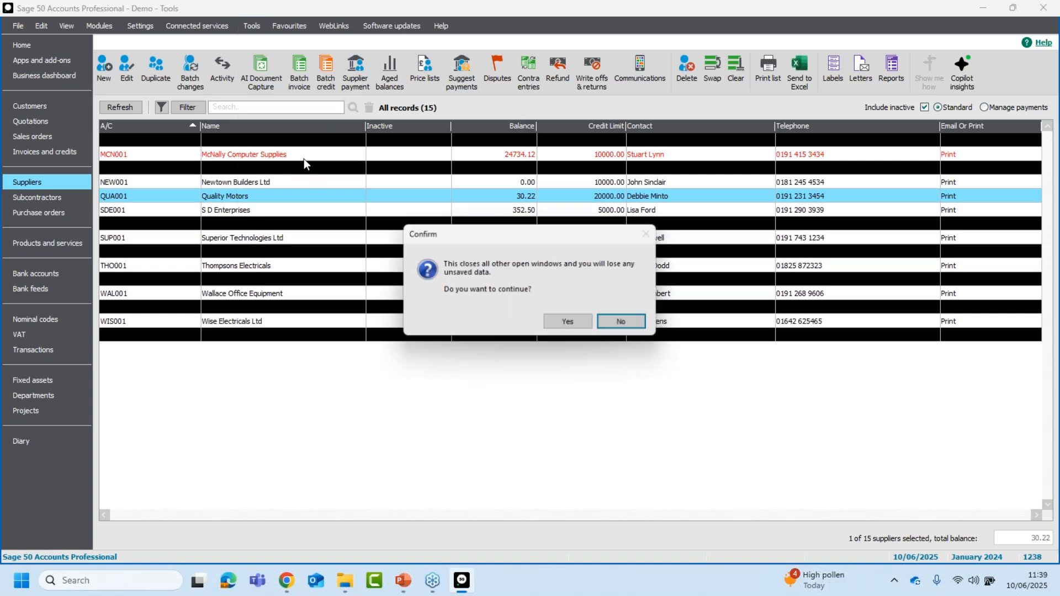
left_click(581, 321)
left_click(547, 154)
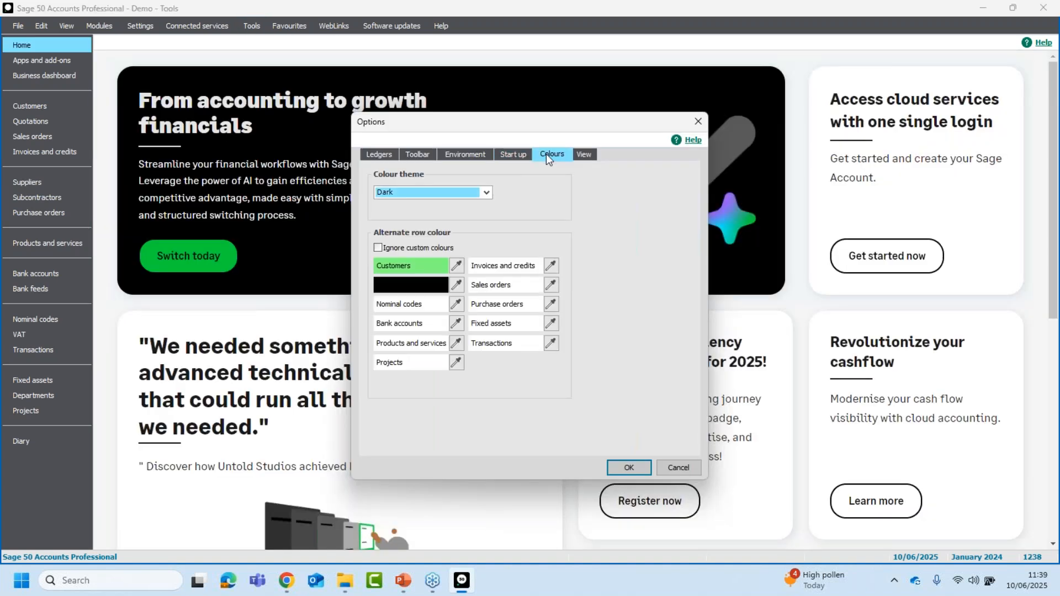
left_click(456, 285)
left_click(469, 229)
left_click(486, 391)
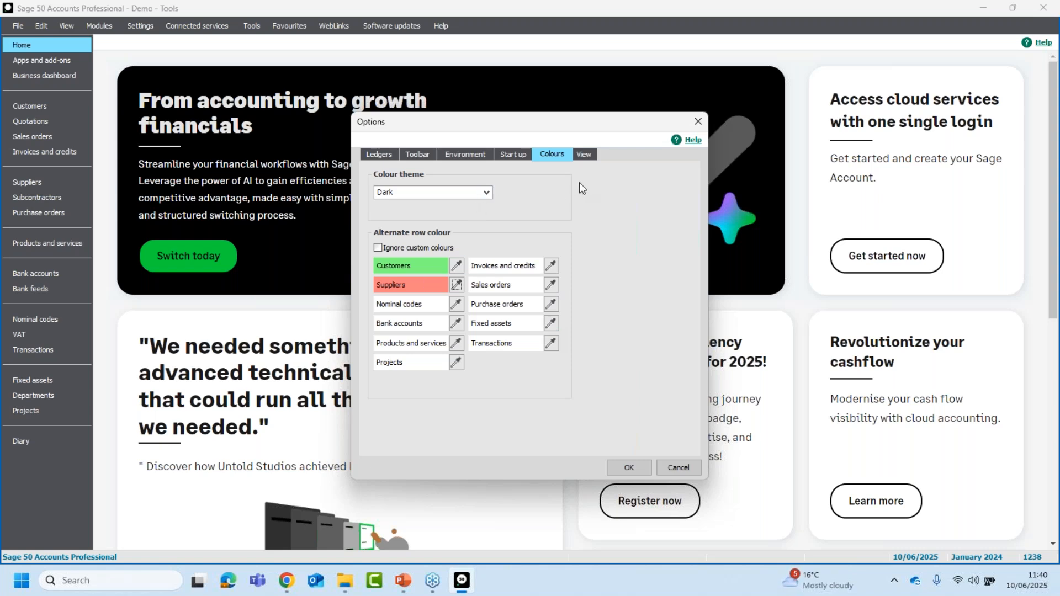
Set the desktop Initial View to Invoices and credits and save the options
left_click(585, 155)
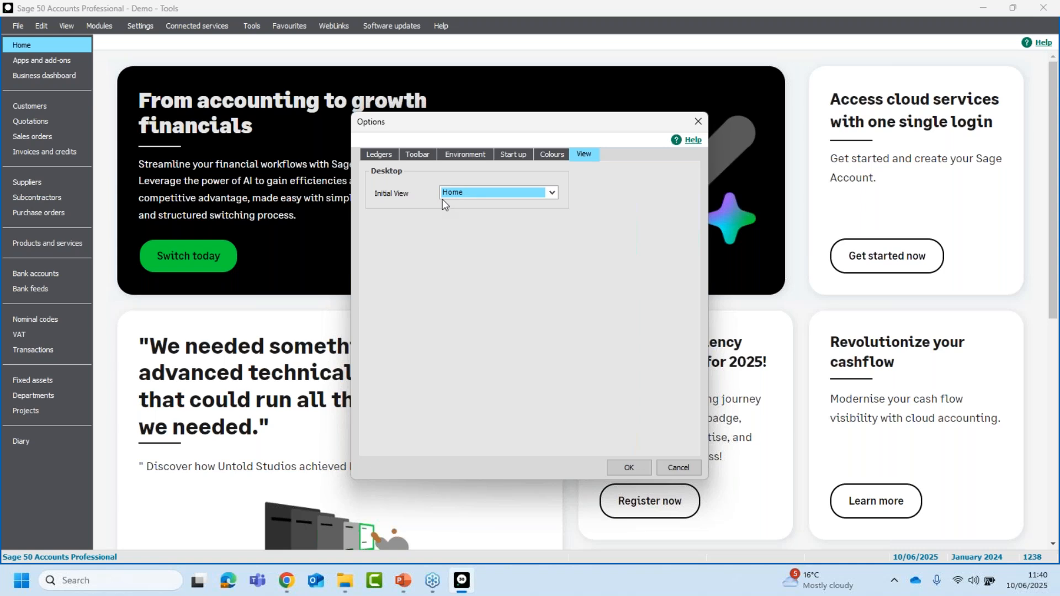
left_click(477, 192)
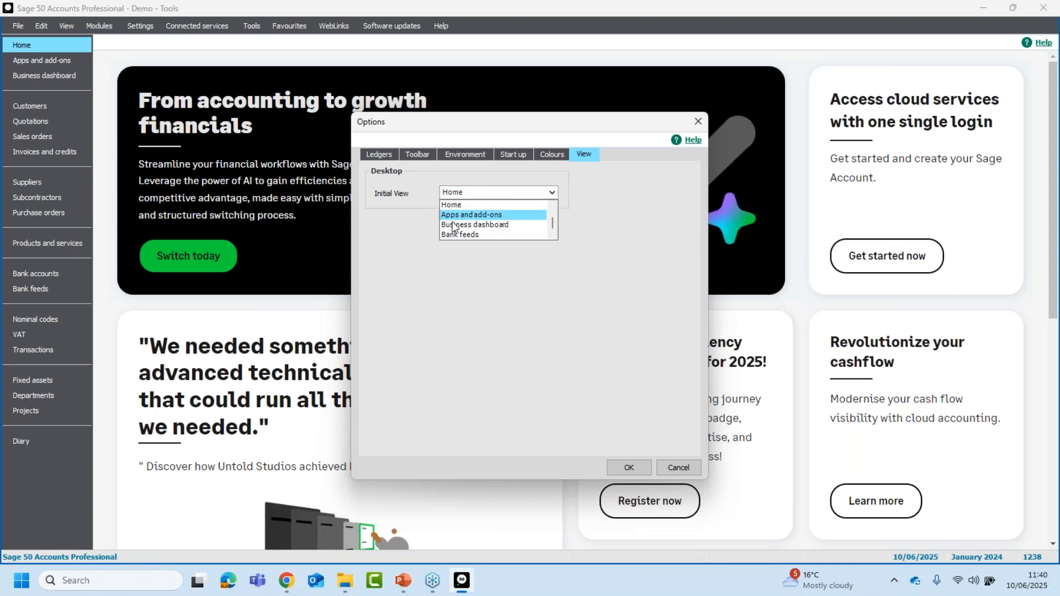
left_click_drag(553, 220, 553, 213)
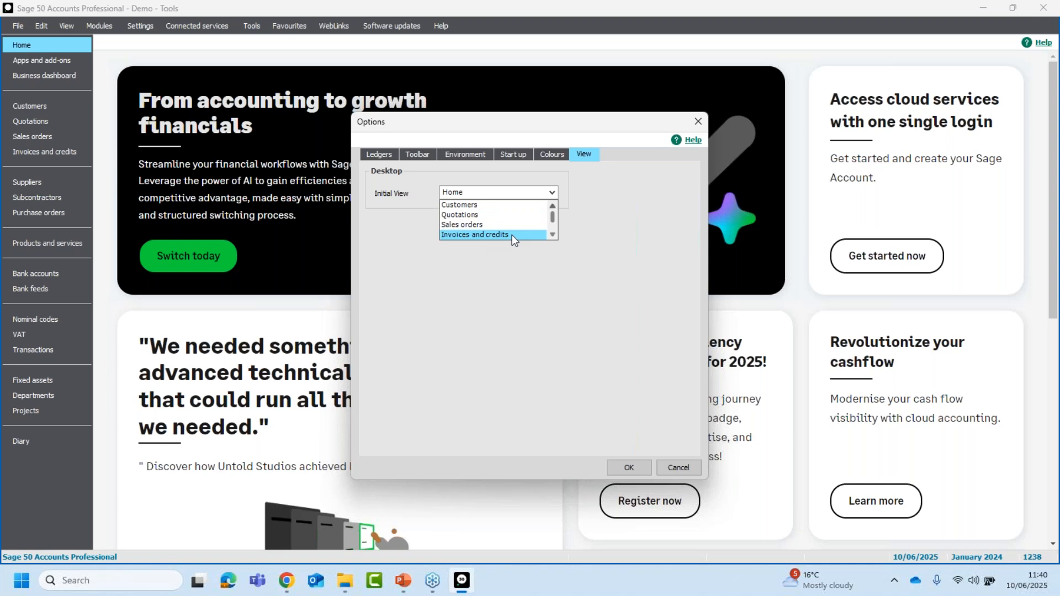
left_click(467, 235)
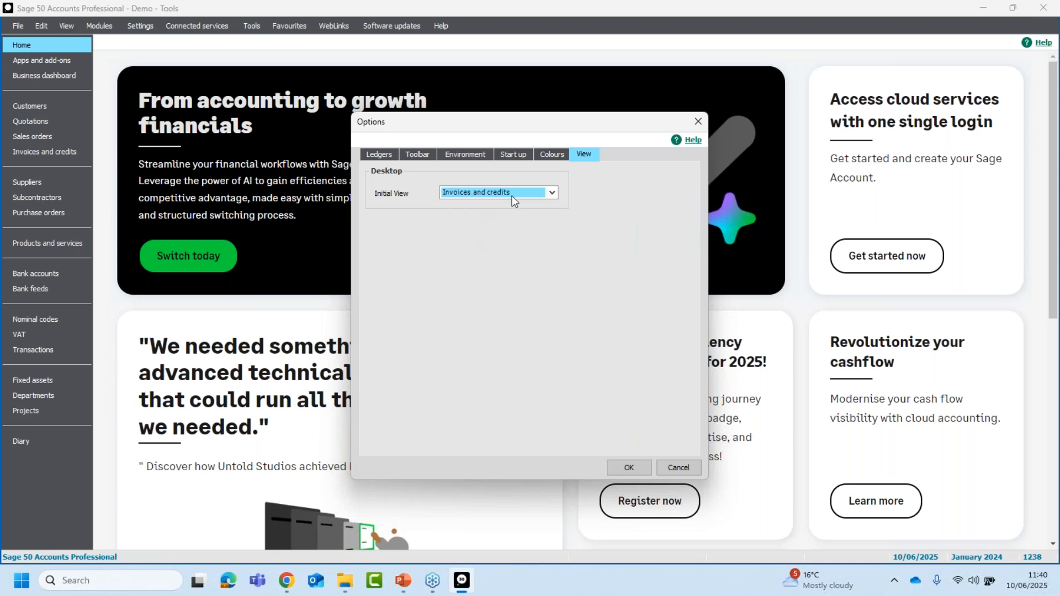
left_click(636, 468)
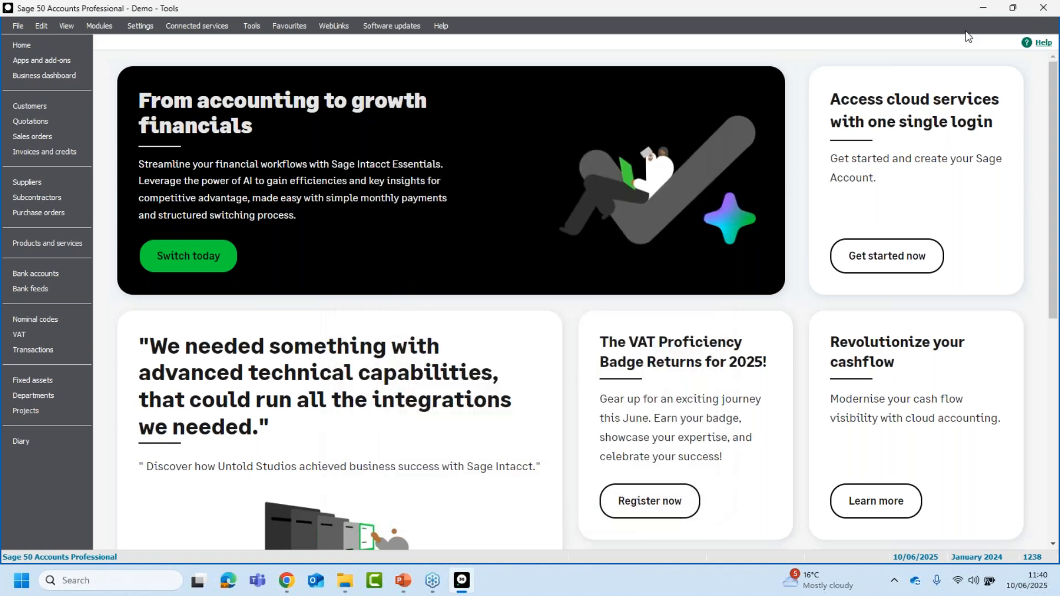
Exit Sage 50 Accounts and acknowledge the dialogs shown while it closes
left_click(1044, 8)
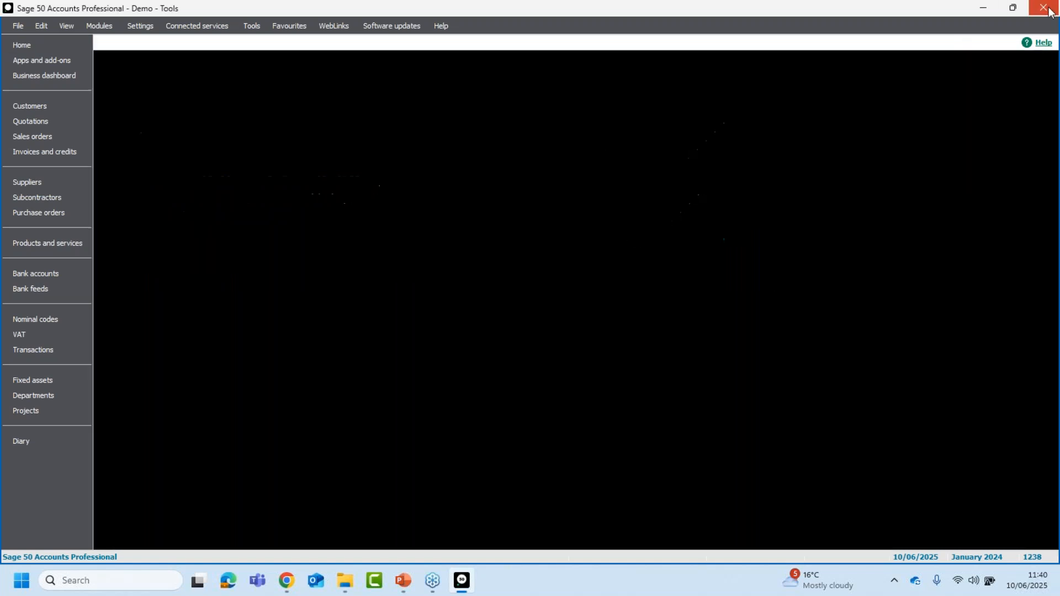
left_click(526, 317)
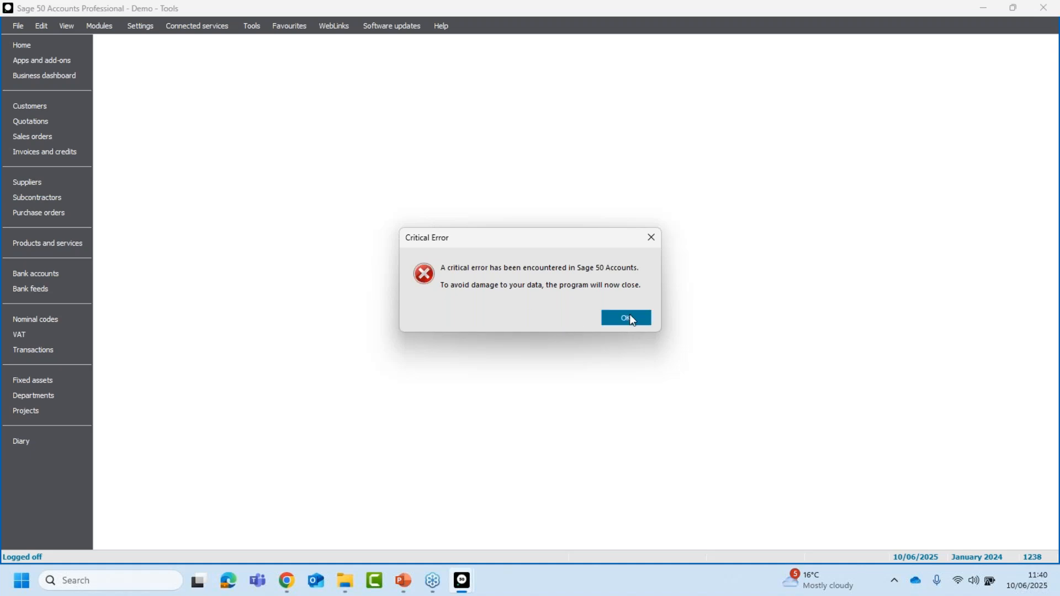
left_click(628, 316)
Relaunch Sage 50 Accounts V32, log on to the Demo - Tools company with the account password and close the Advice Centre message
double_click(32, 7)
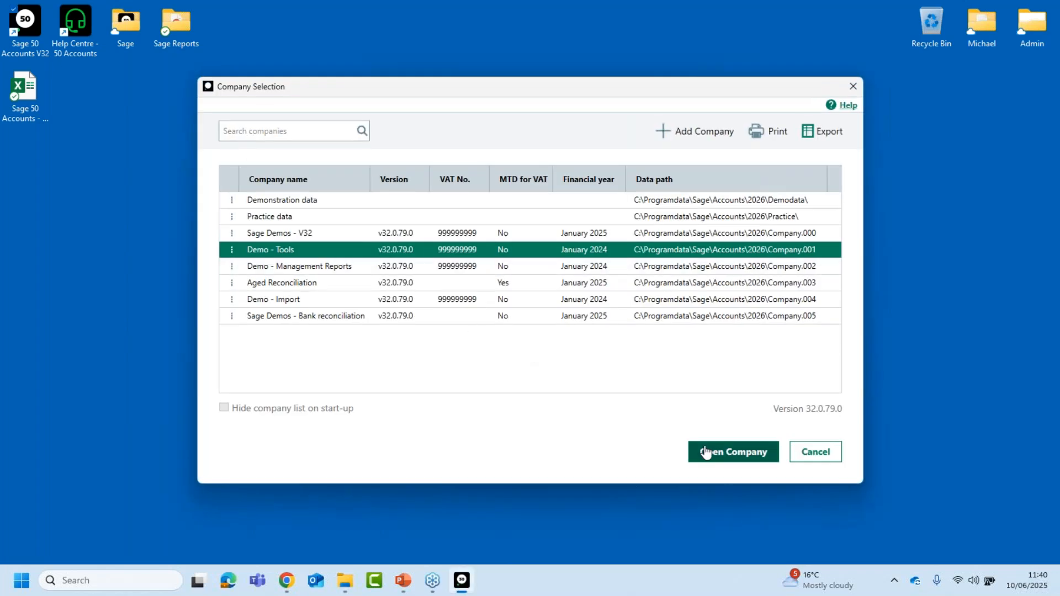
left_click(726, 452)
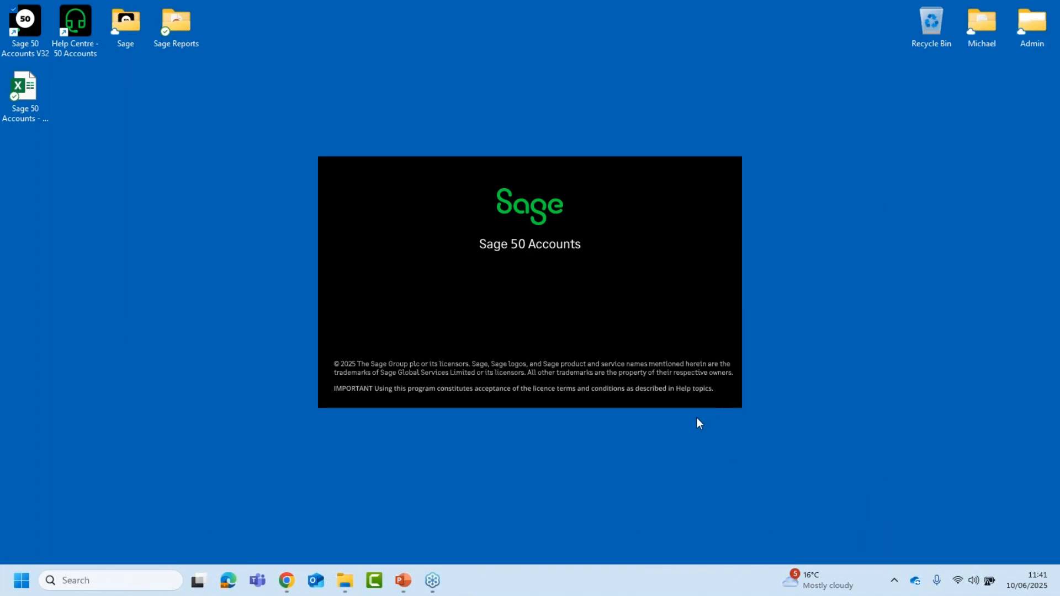
type("•••")
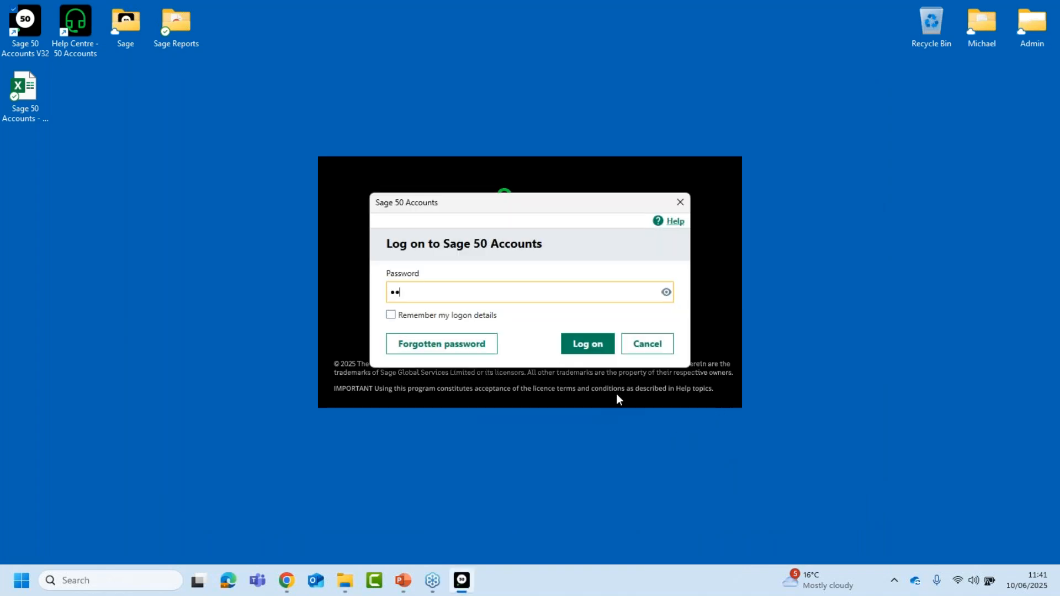
key("Return")
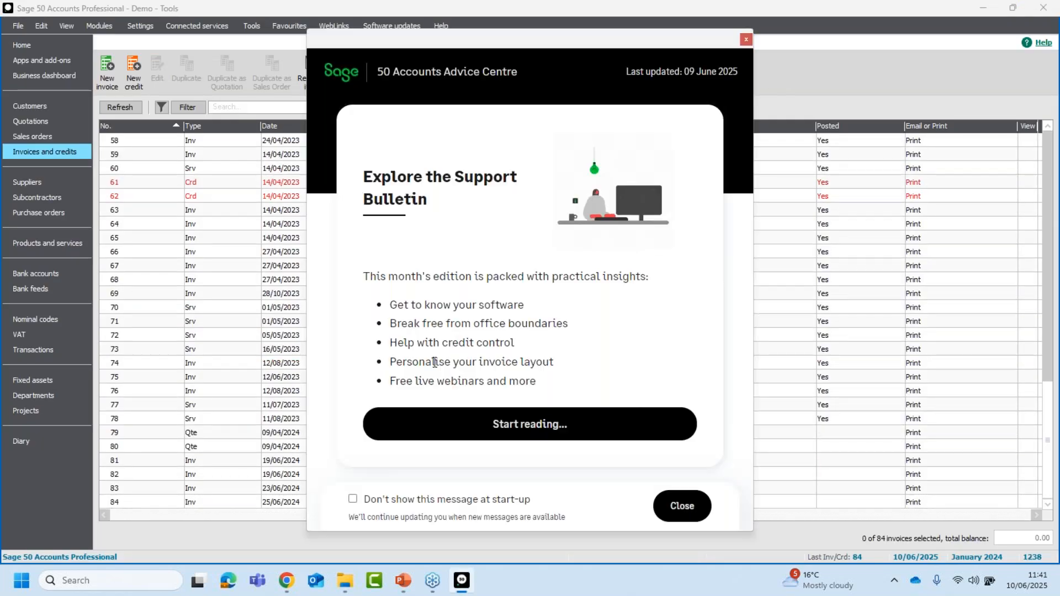
left_click(670, 508)
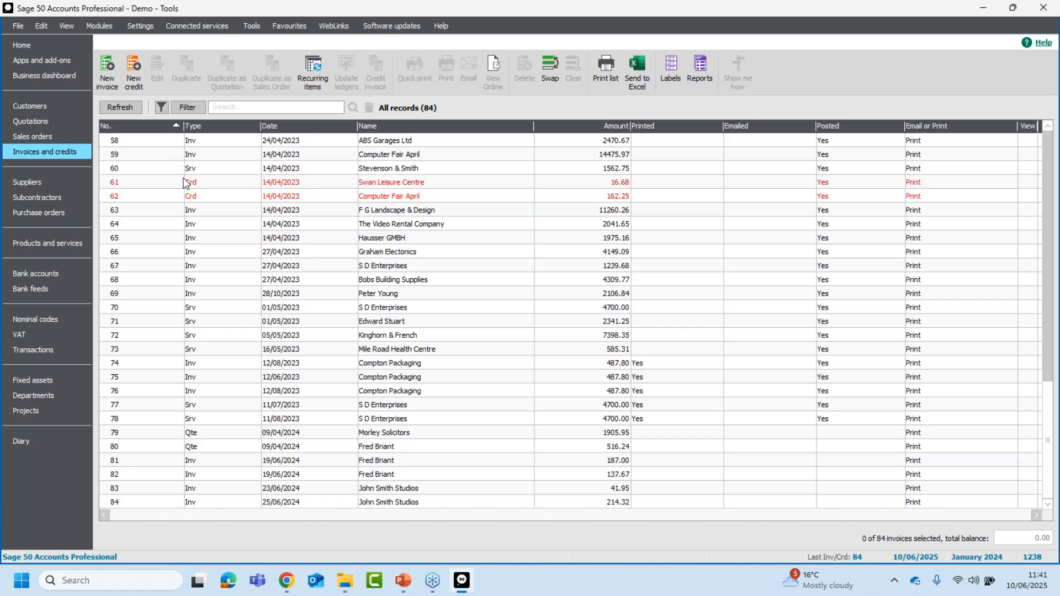
Return to the Home page, set the desktop Initial View to Home in the program options and save
left_click(23, 45)
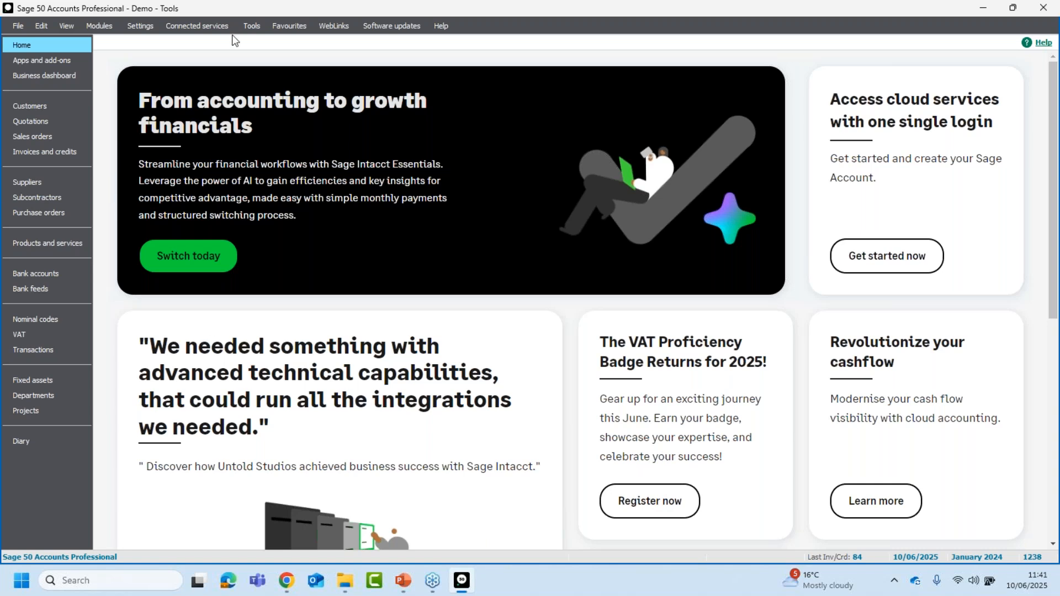
left_click(253, 26)
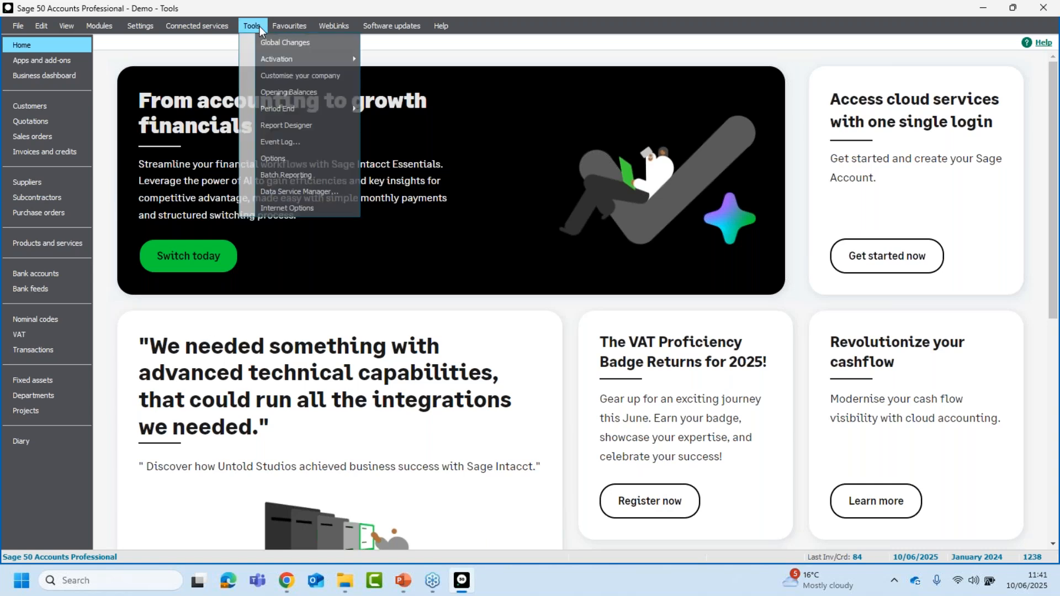
left_click(281, 159)
left_click(579, 324)
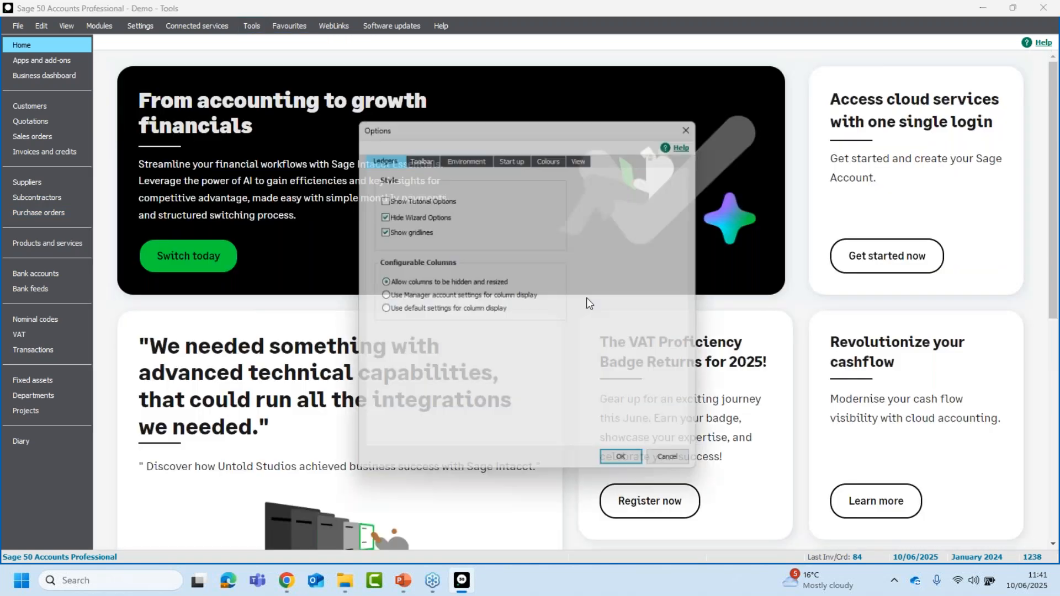
left_click(584, 156)
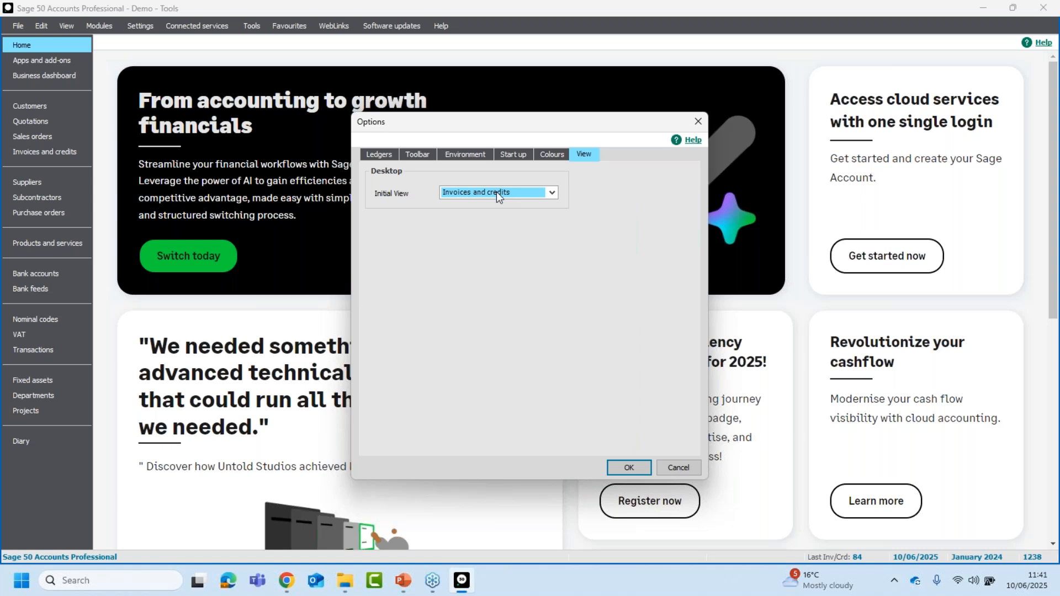
left_click(551, 193)
scroll(554, 223, "down", 1)
scroll(554, 225, "up", 3)
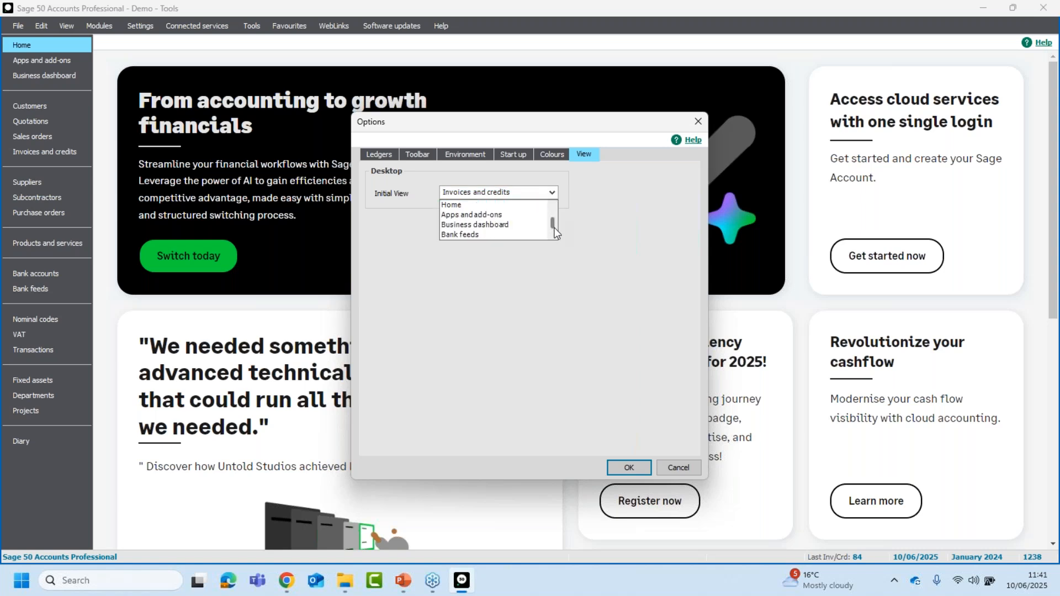
left_click(466, 207)
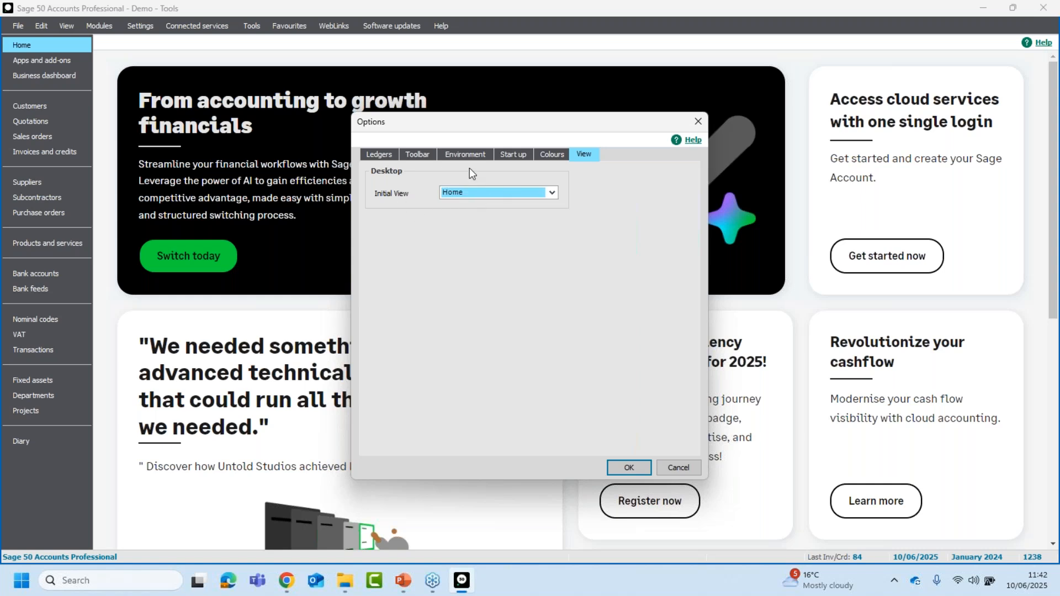
left_click(636, 468)
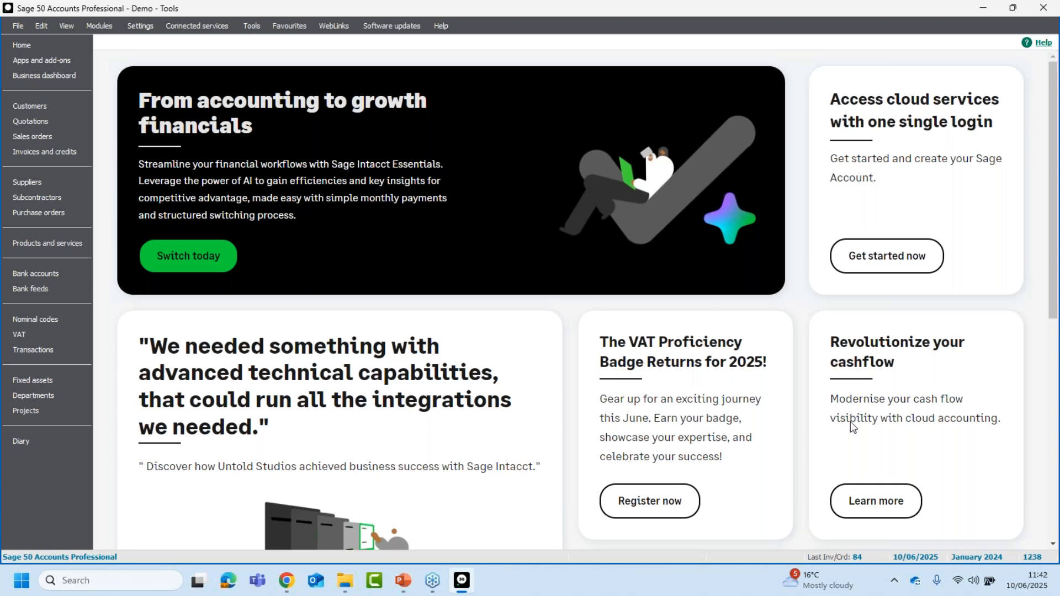
key("alt+Tab")
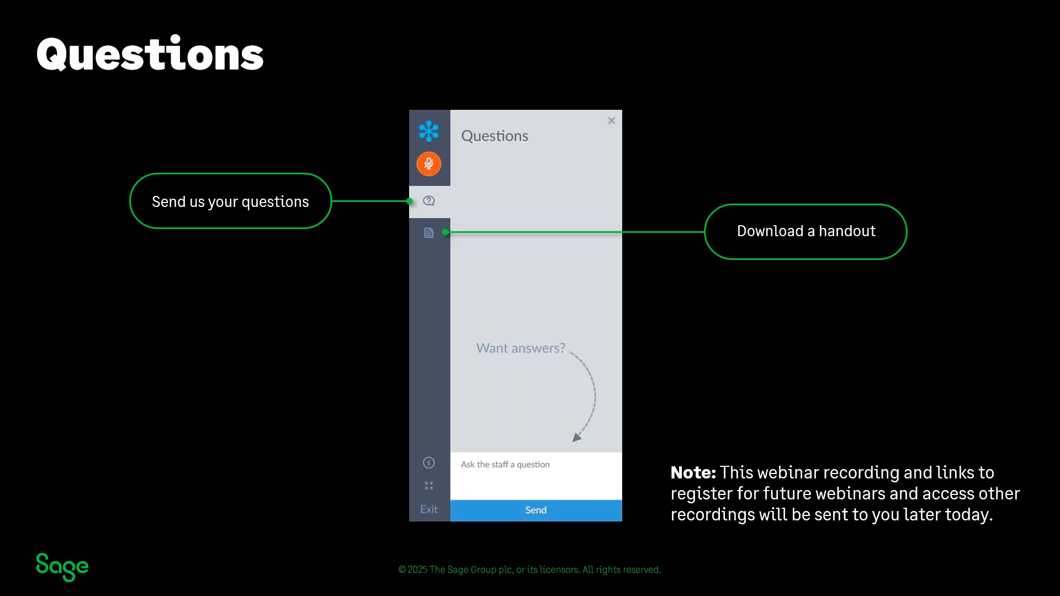
key("Right")
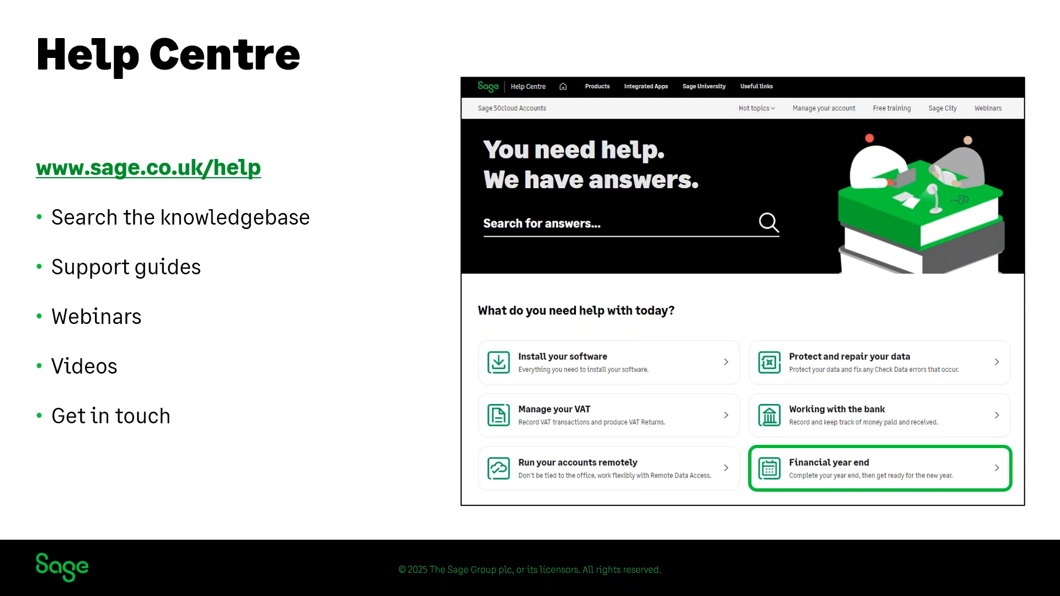
key("Right")
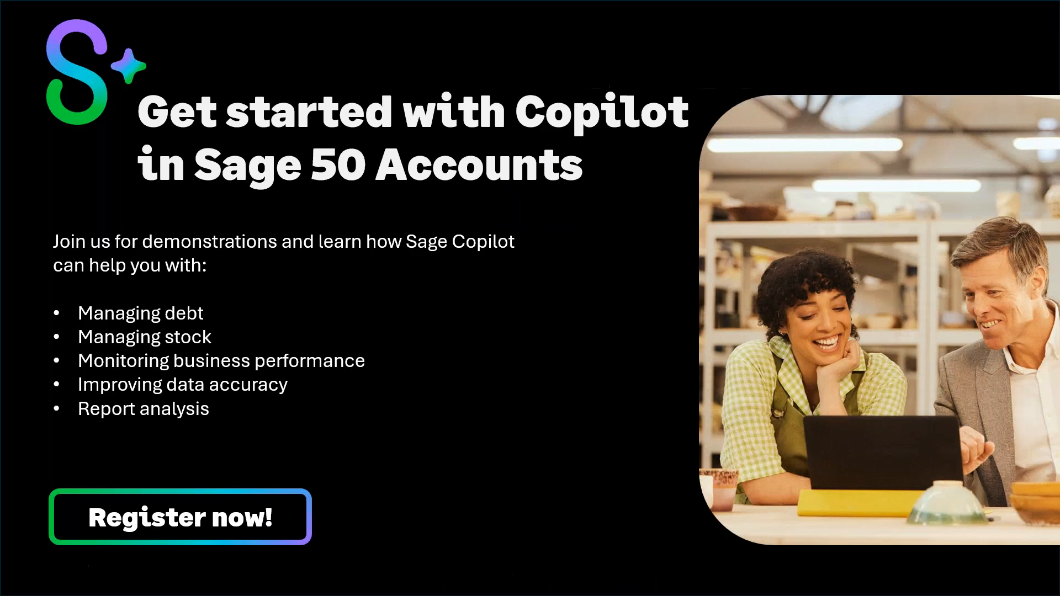